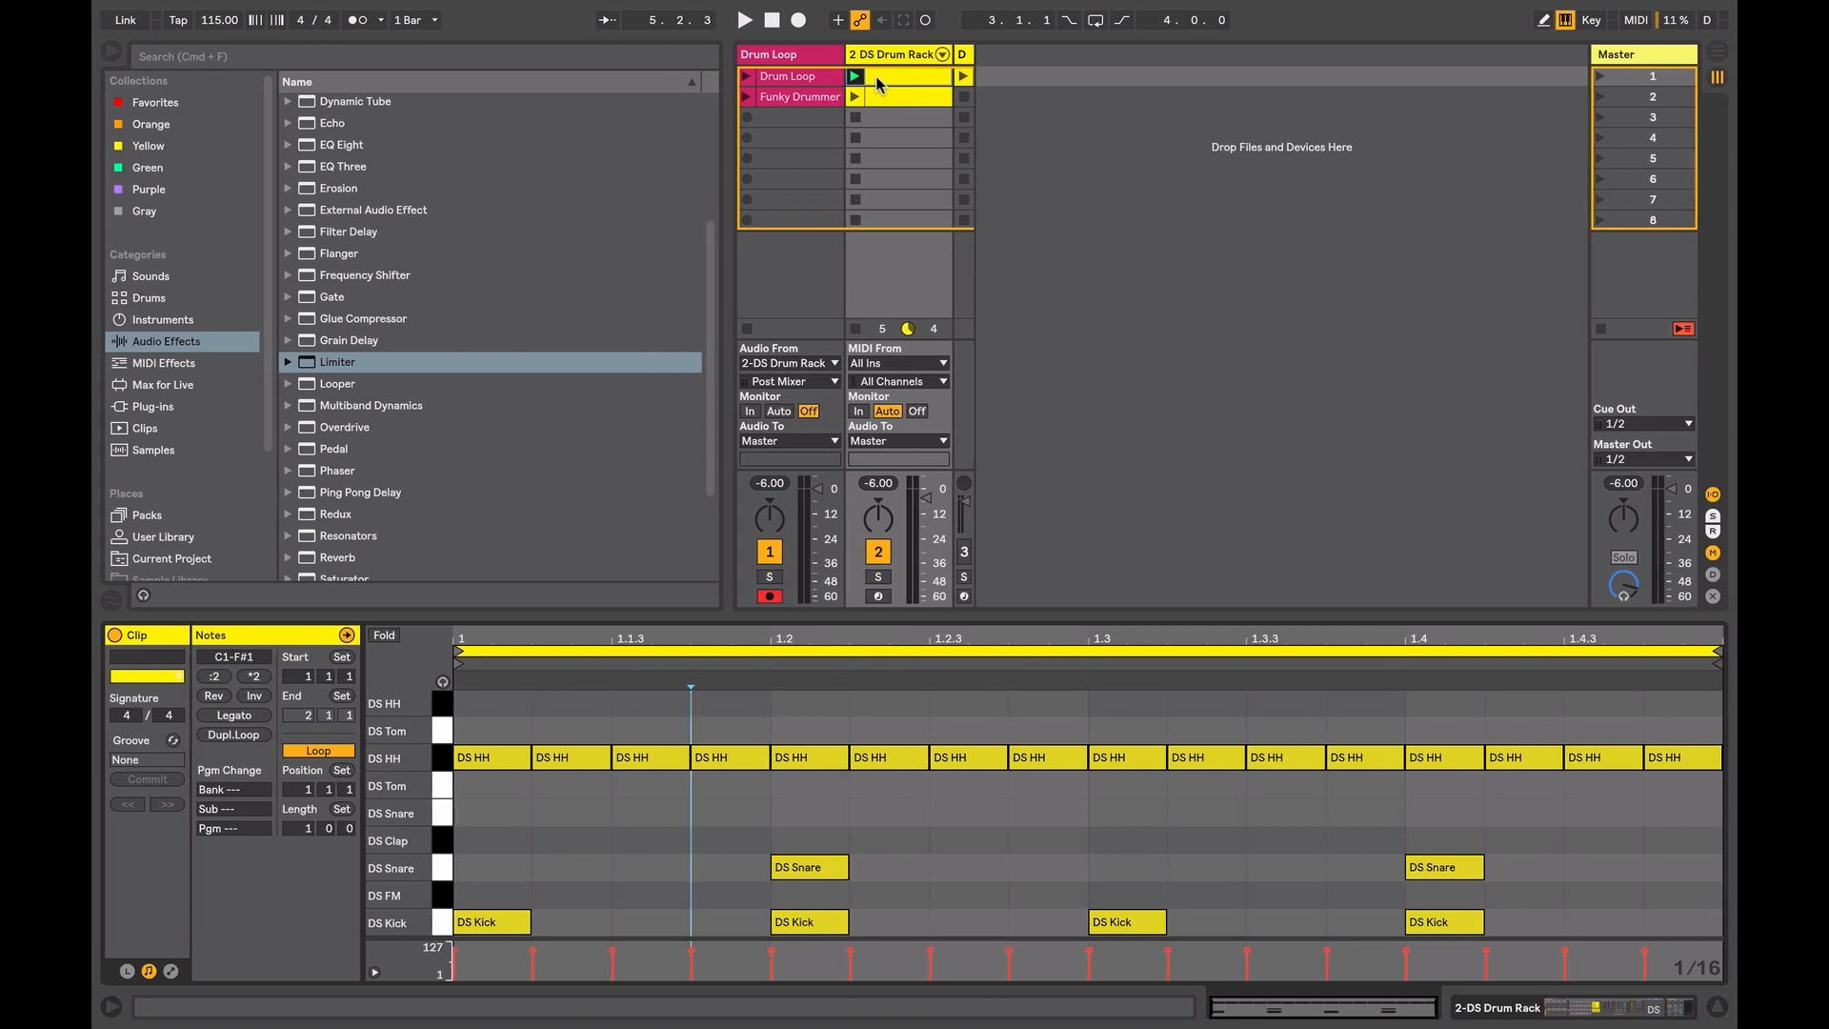
- Audition the DS Drum Rack MIDI clip, mute its track, and play the Drum Loop audio clip for comparison
{"action": "key", "text": "space"}
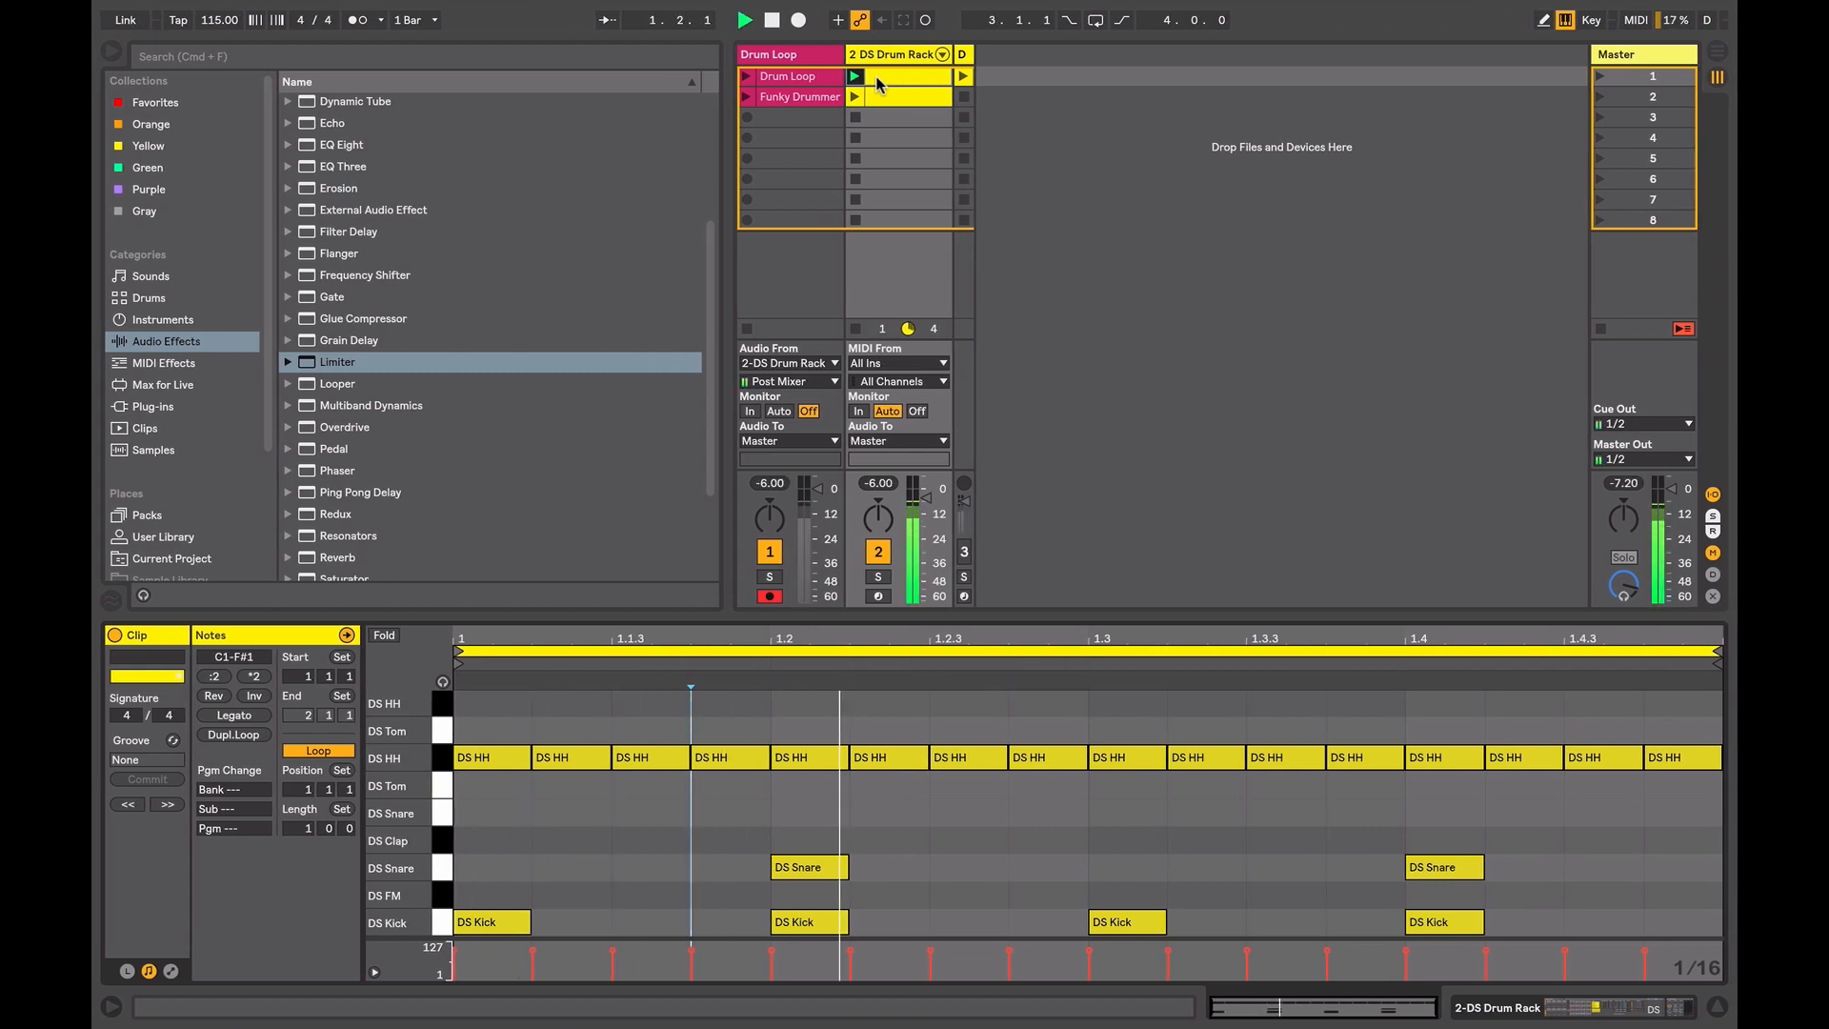
{"action": "key", "text": "space"}
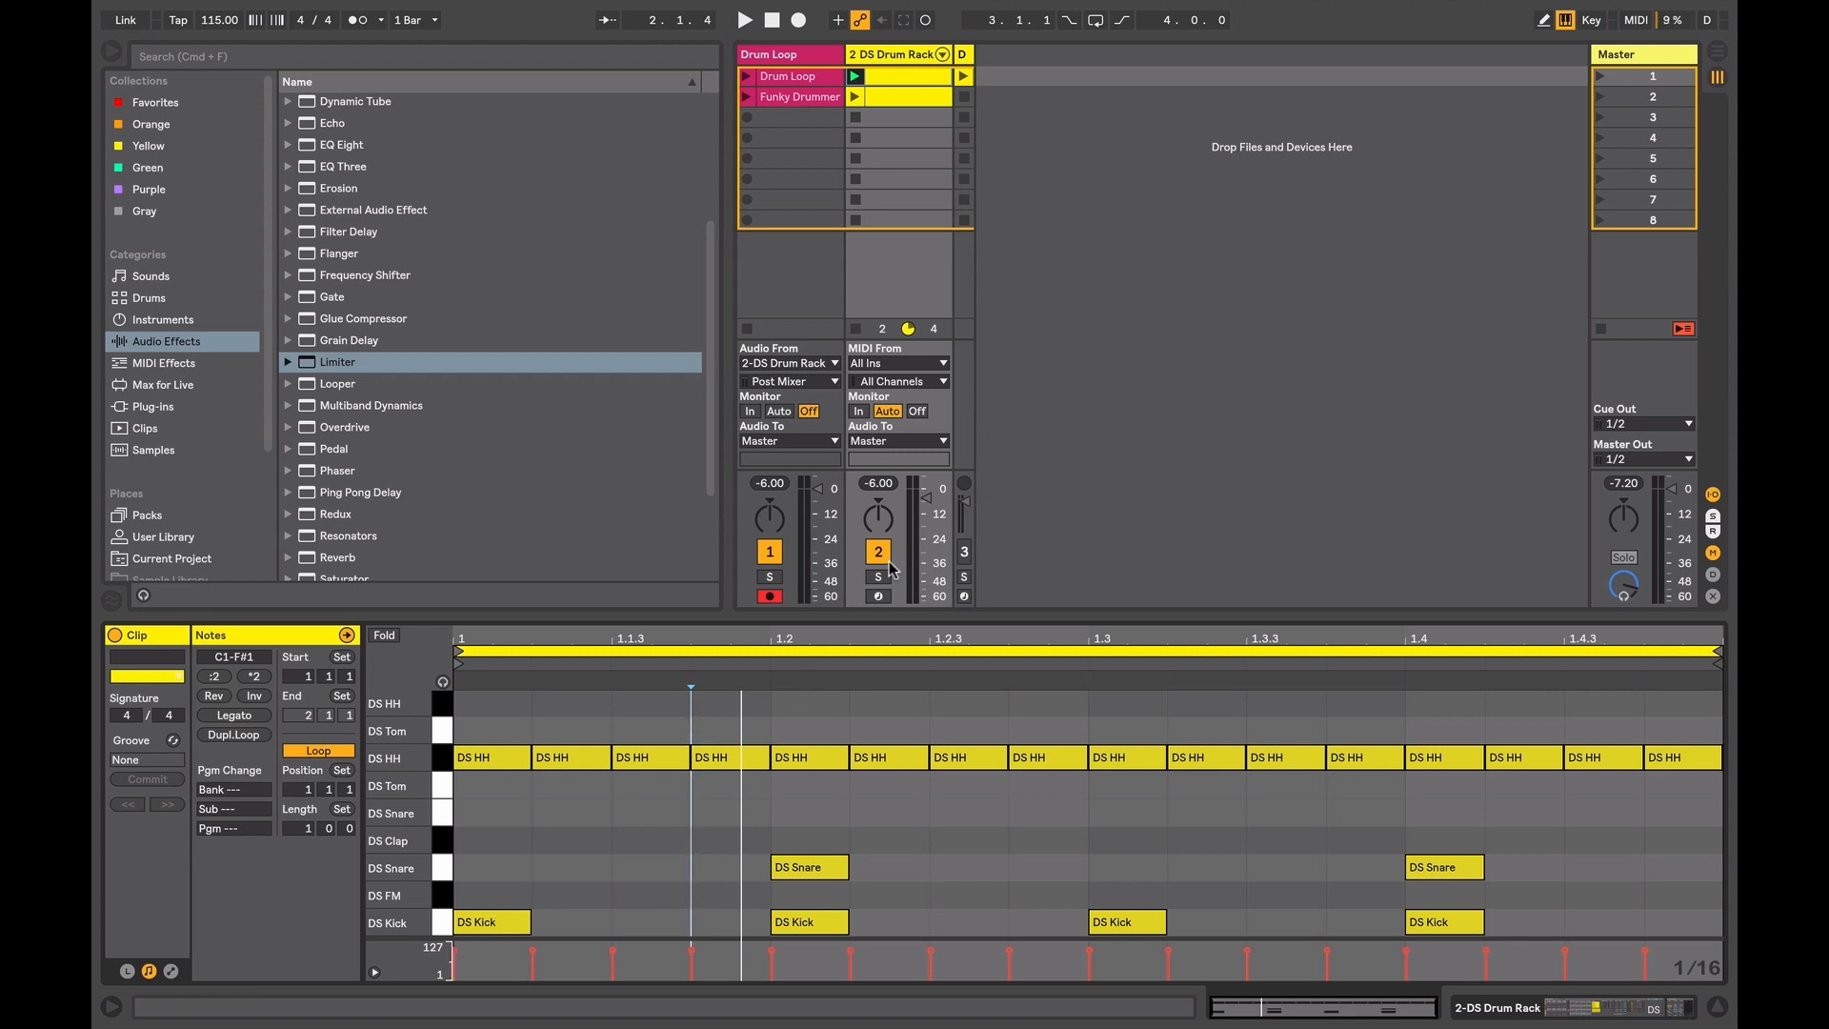
{"action": "left_click", "coordinate": [878, 551]}
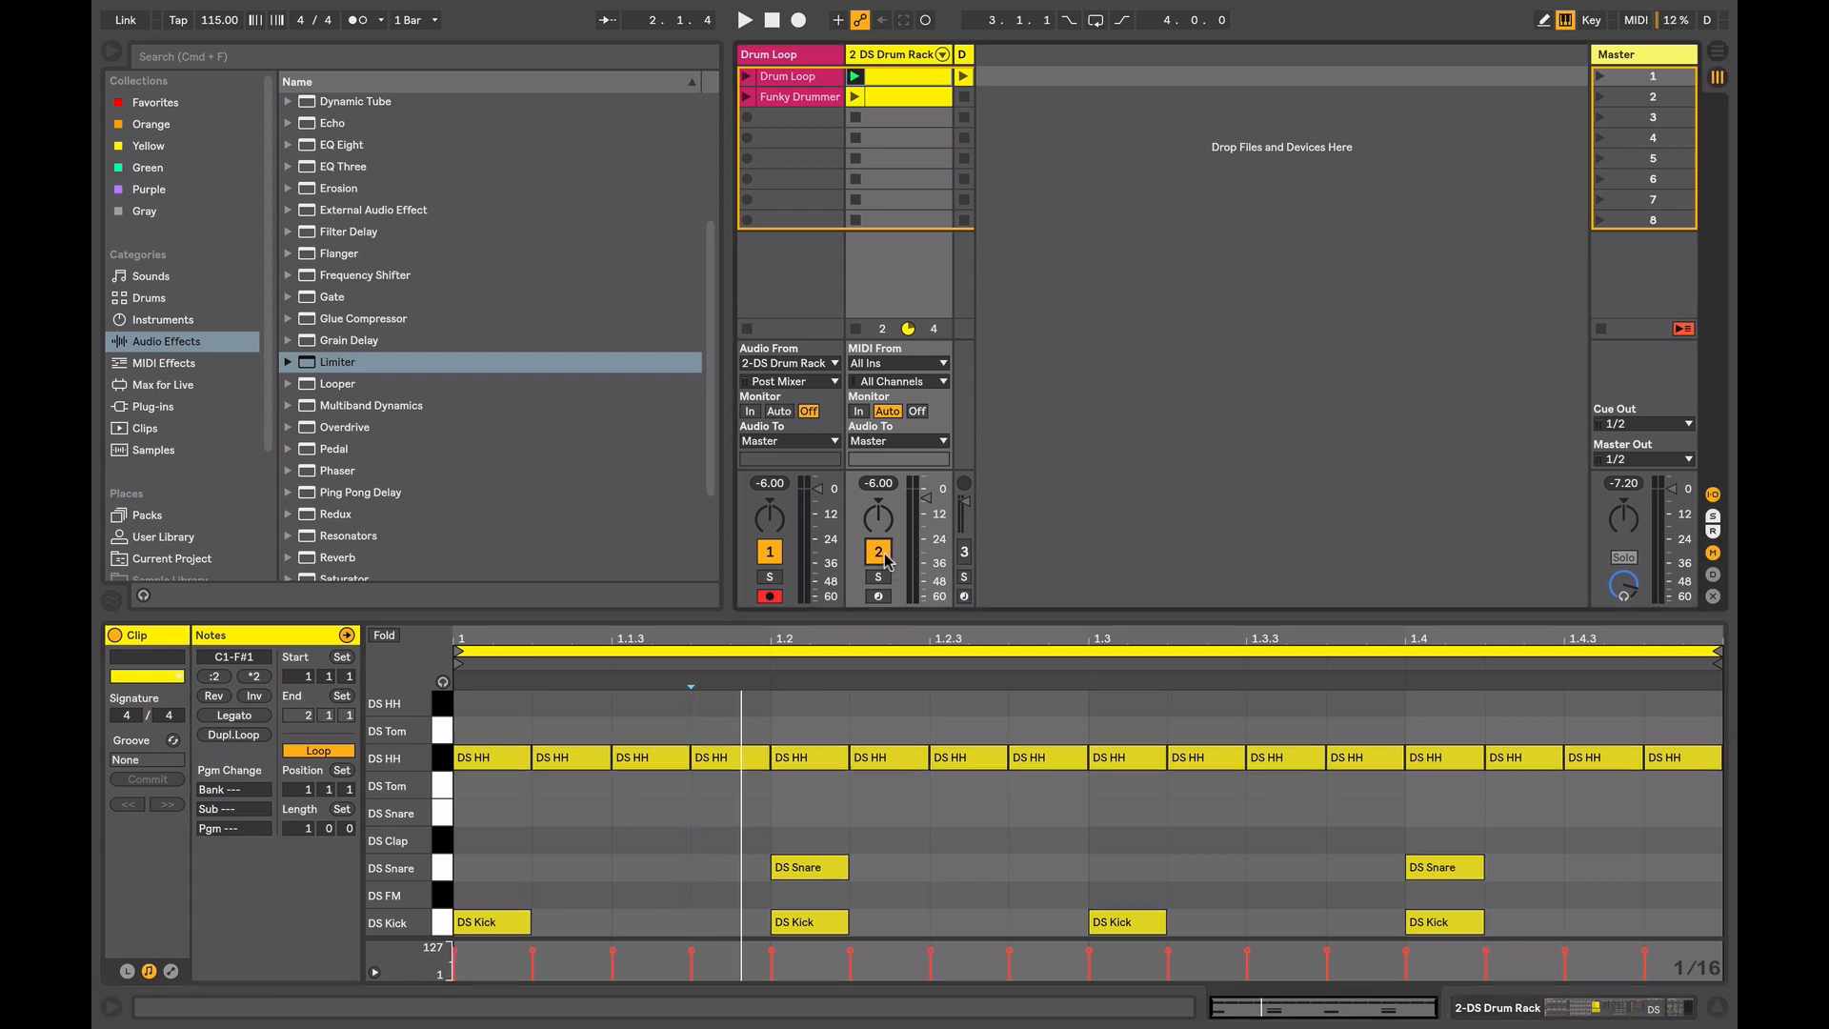
{"action": "left_click", "coordinate": [748, 76]}
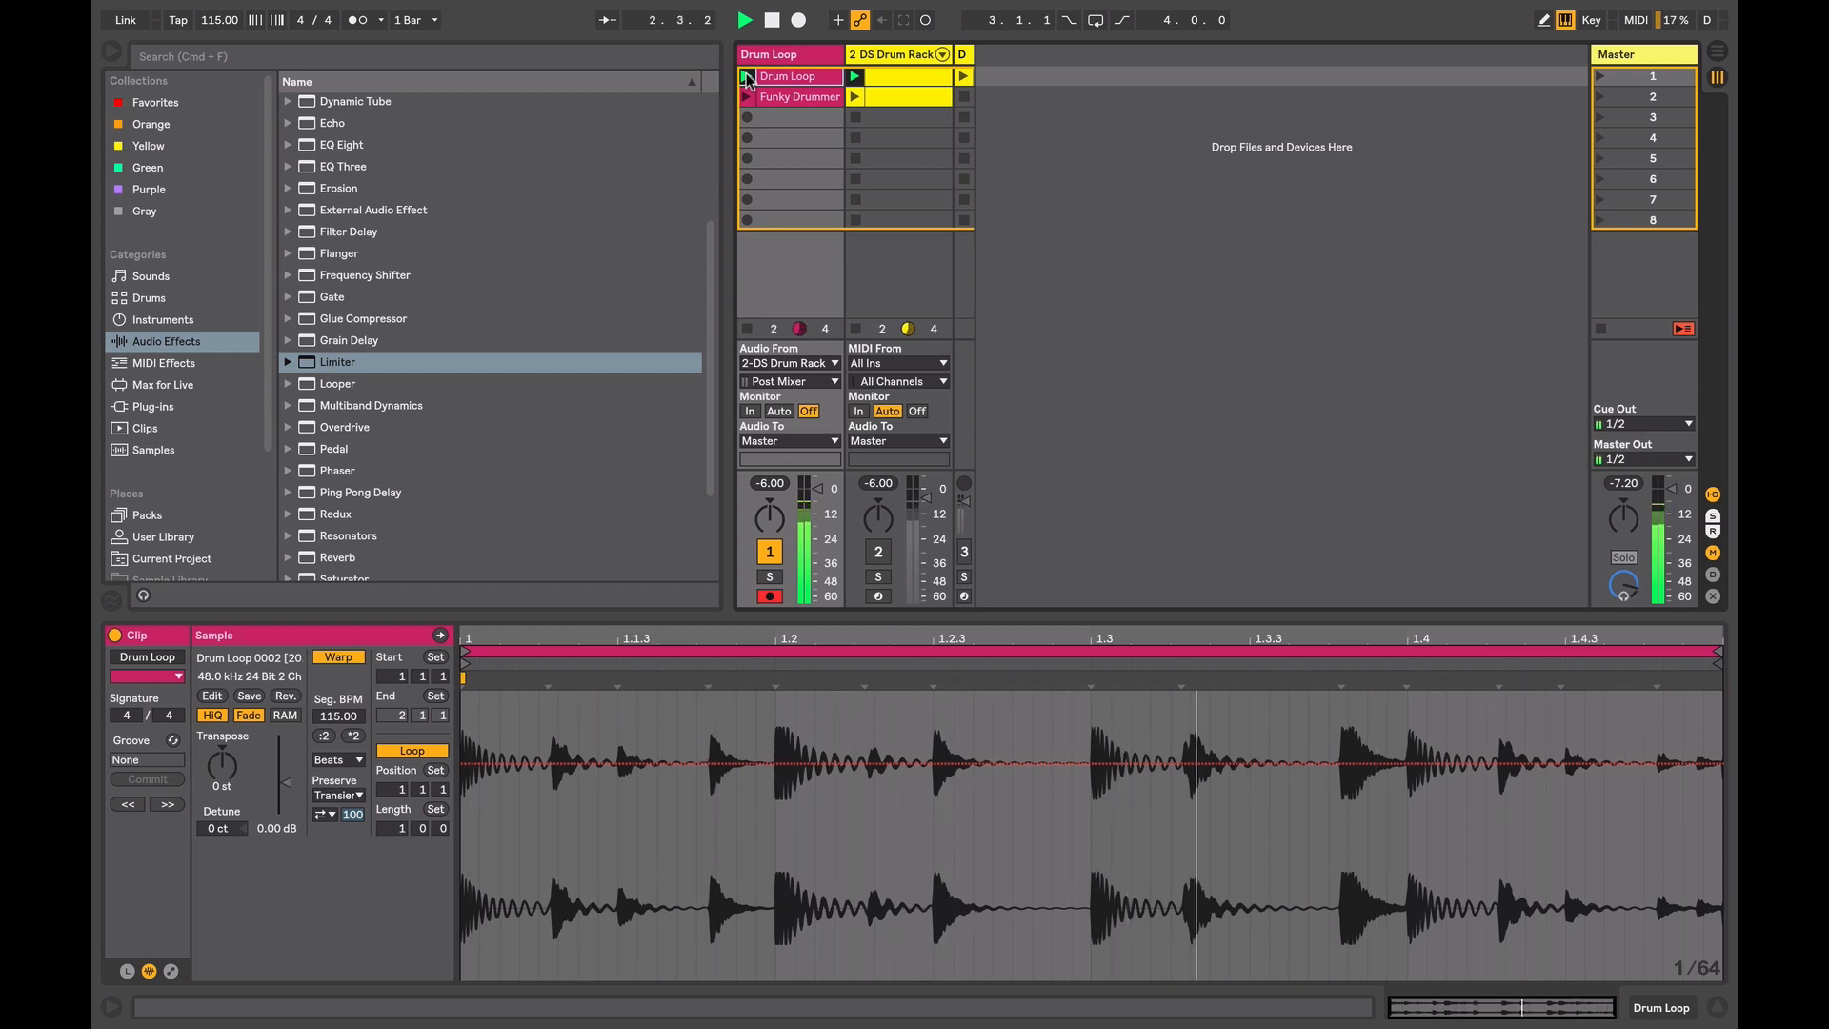
{"action": "key", "text": "space"}
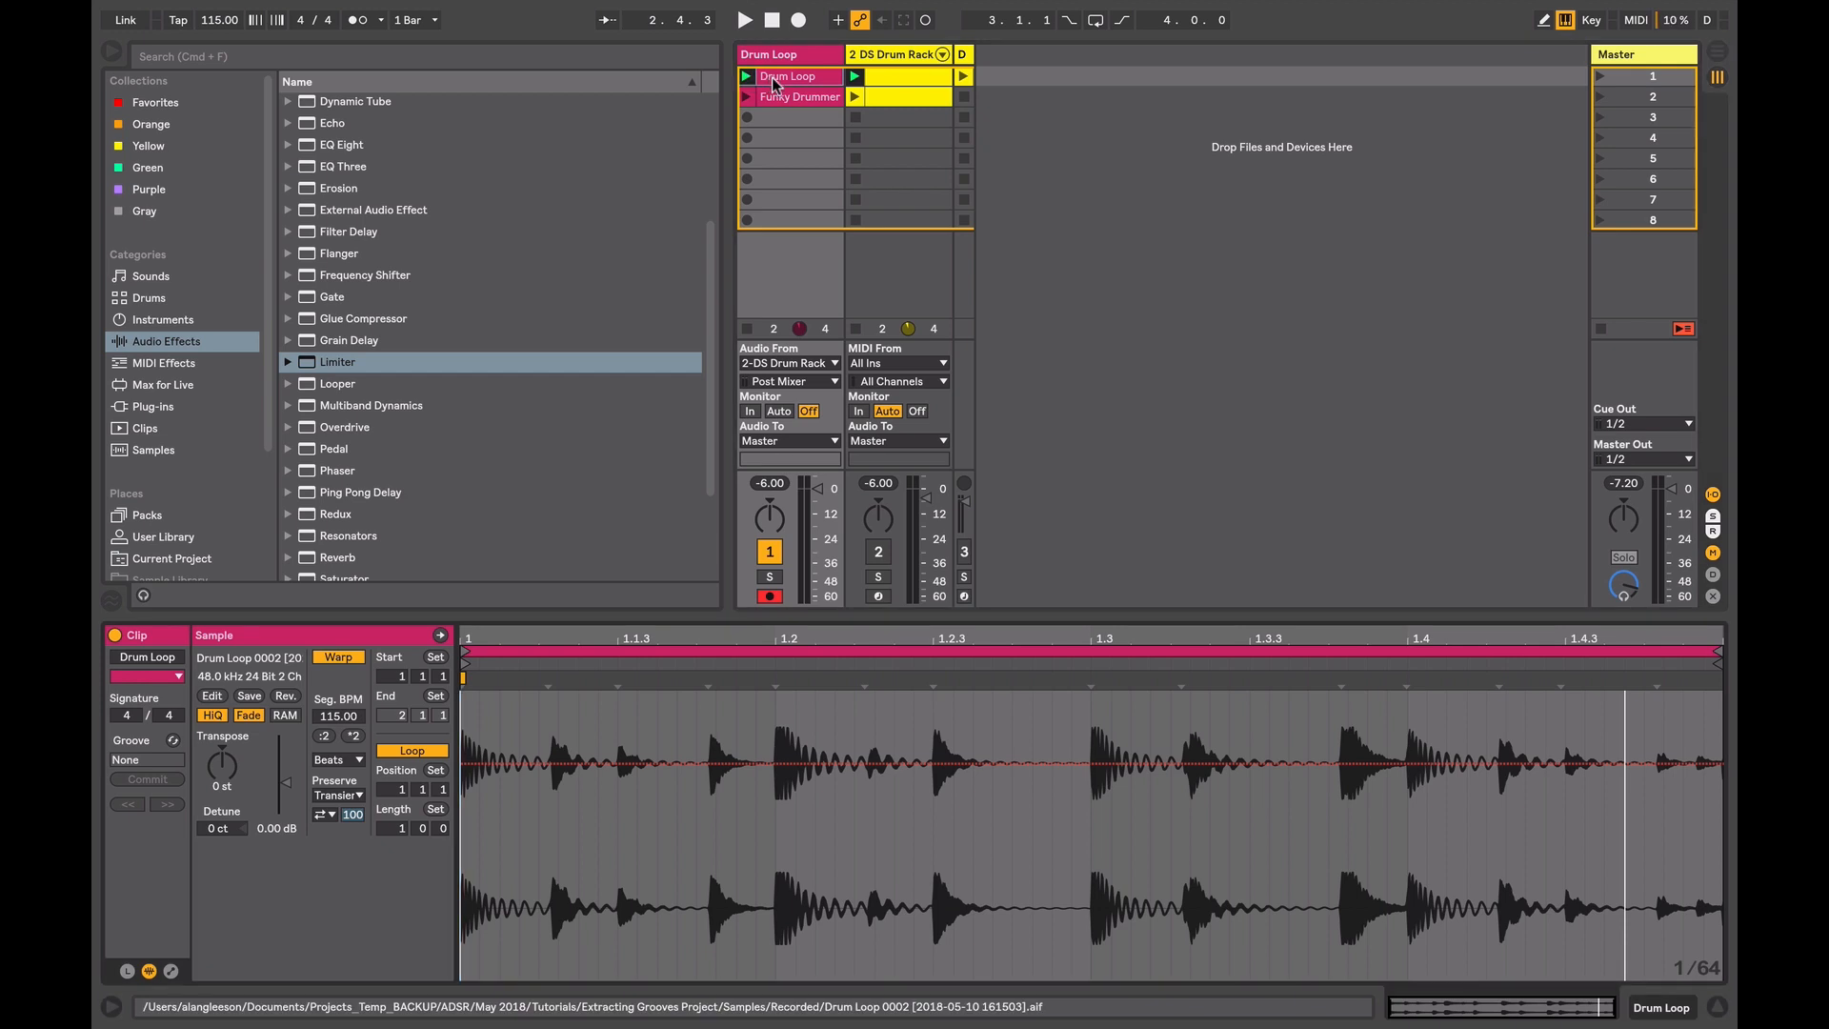
- Extract the groove from the Drum Loop audio clip and assign it to the first DS Drum Rack MIDI clip
{"action": "right_click", "coordinate": [777, 83]}
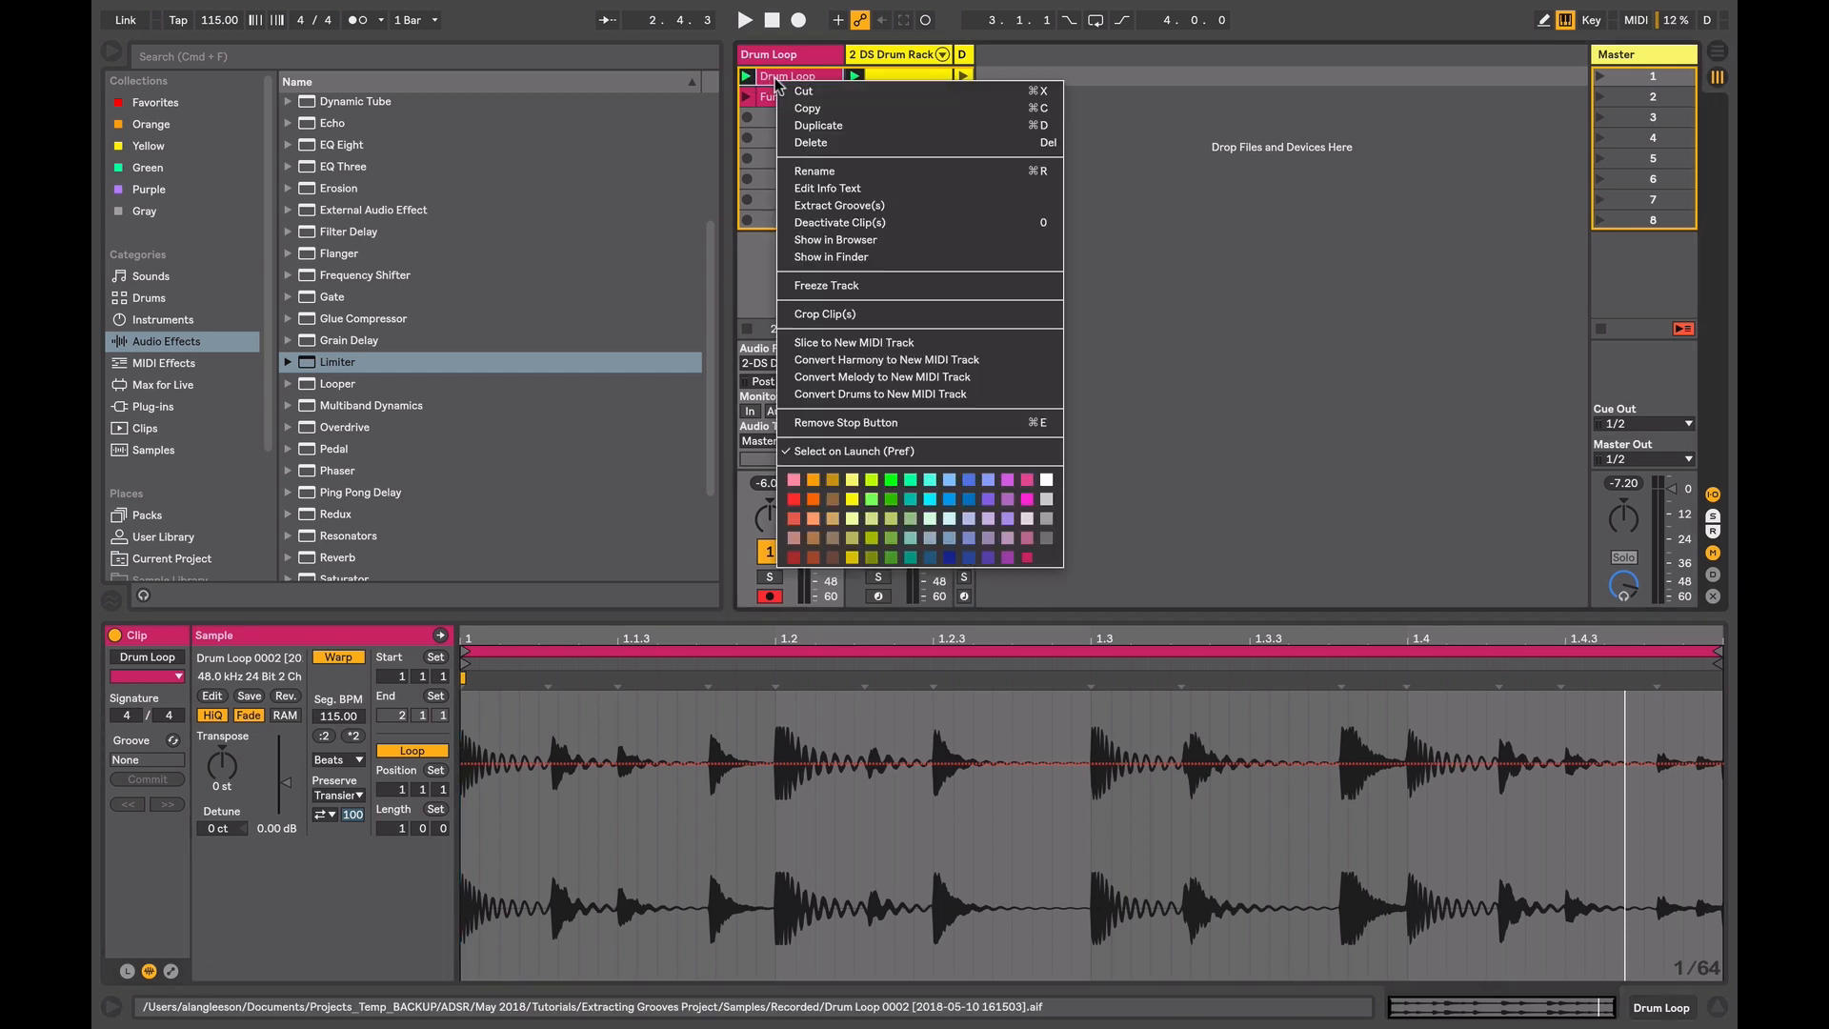
{"action": "left_click", "coordinate": [816, 209]}
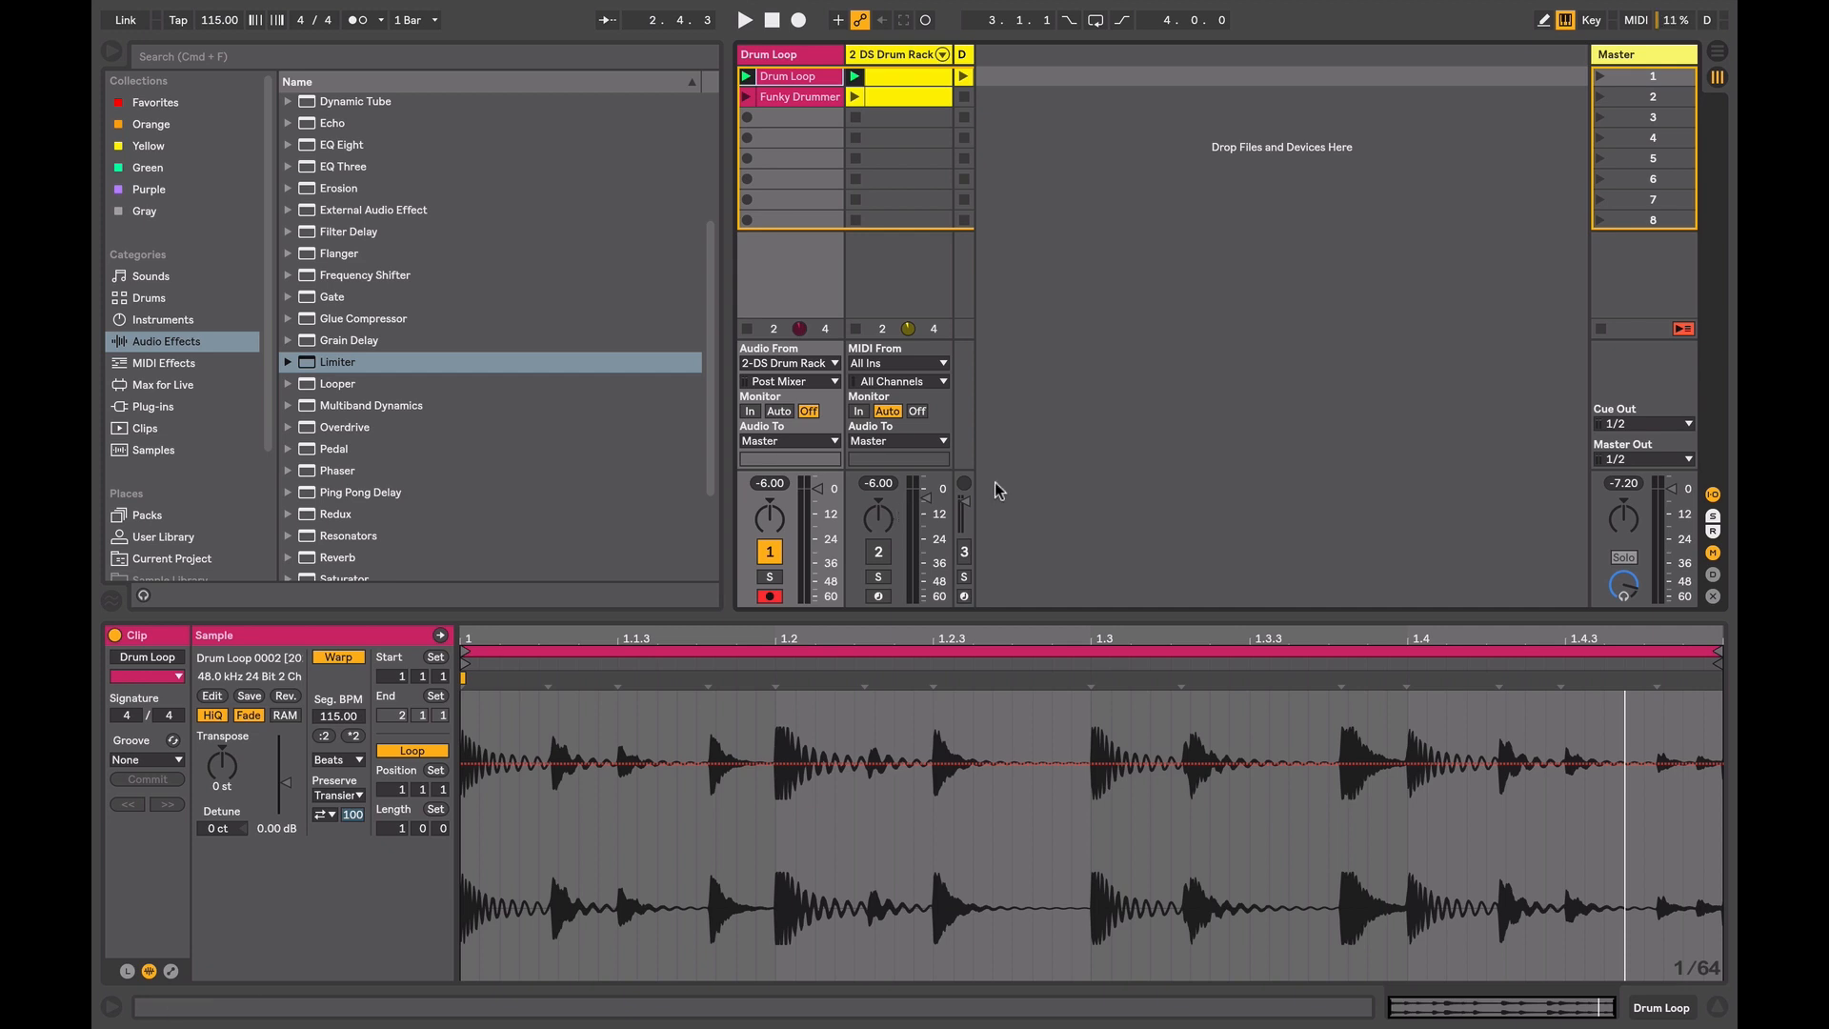
{"action": "left_click", "coordinate": [886, 83]}
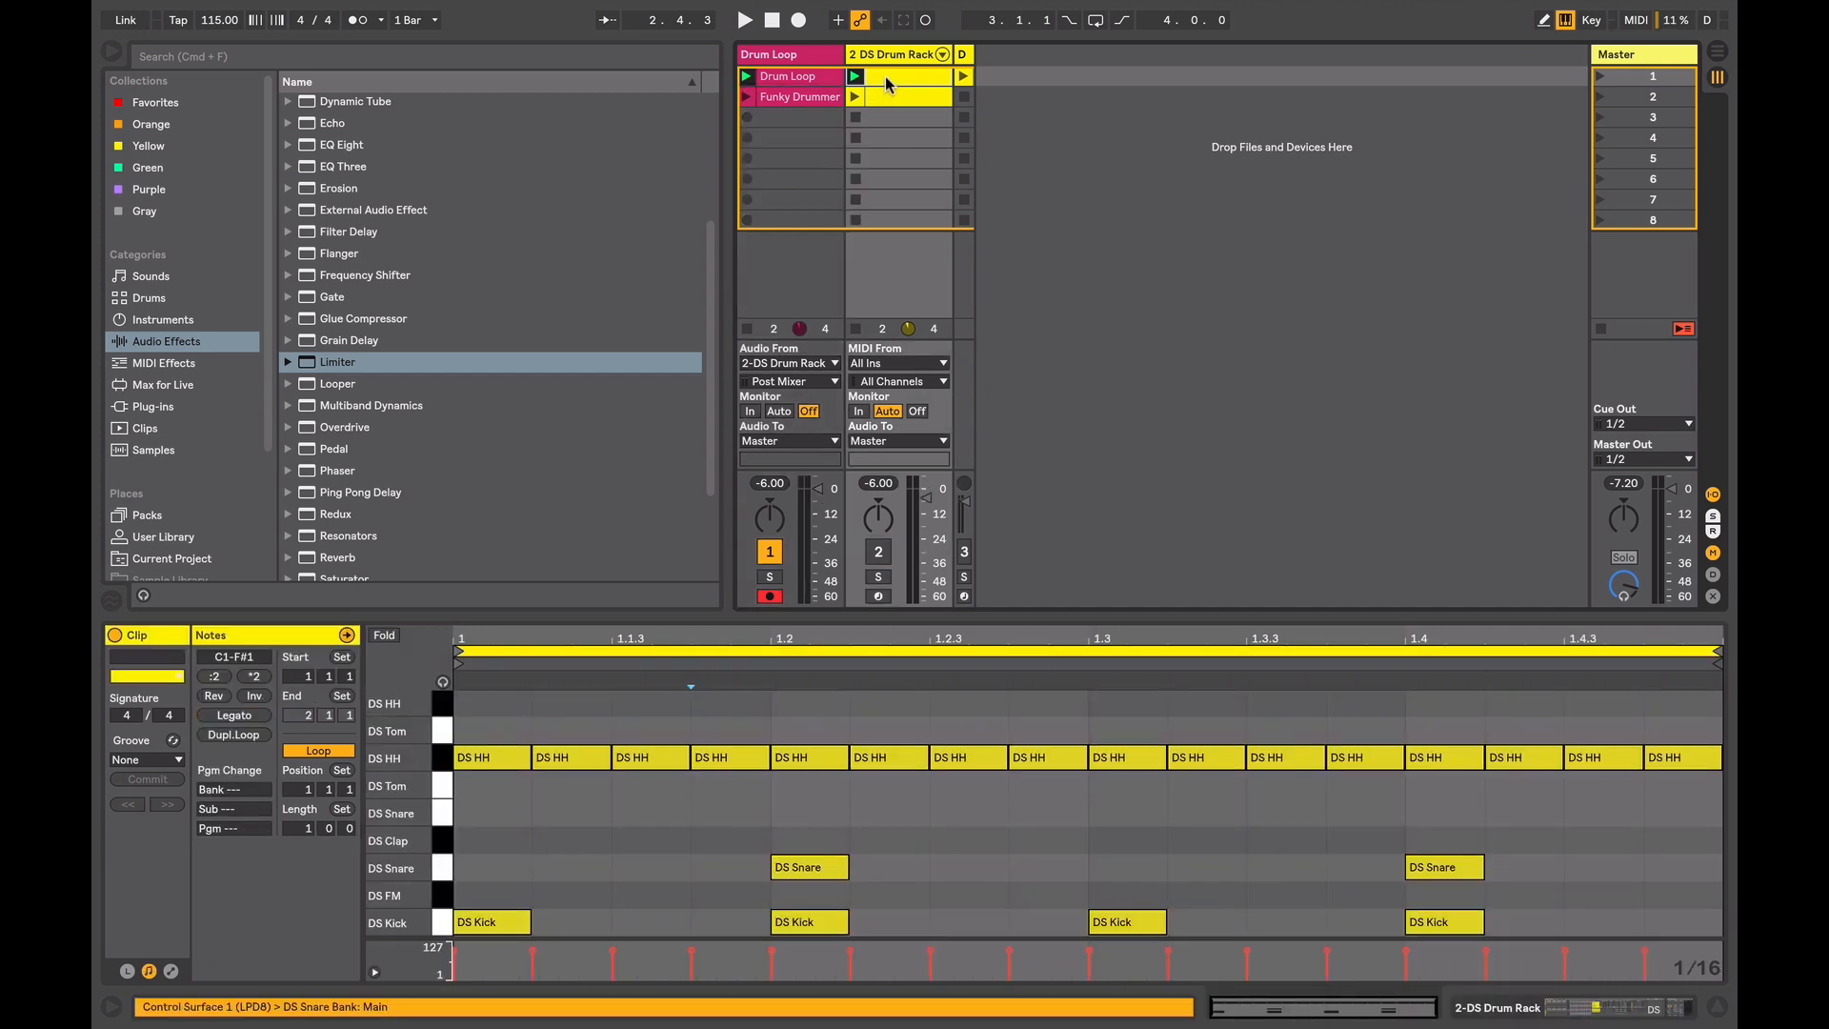
{"action": "left_click", "coordinate": [131, 762]}
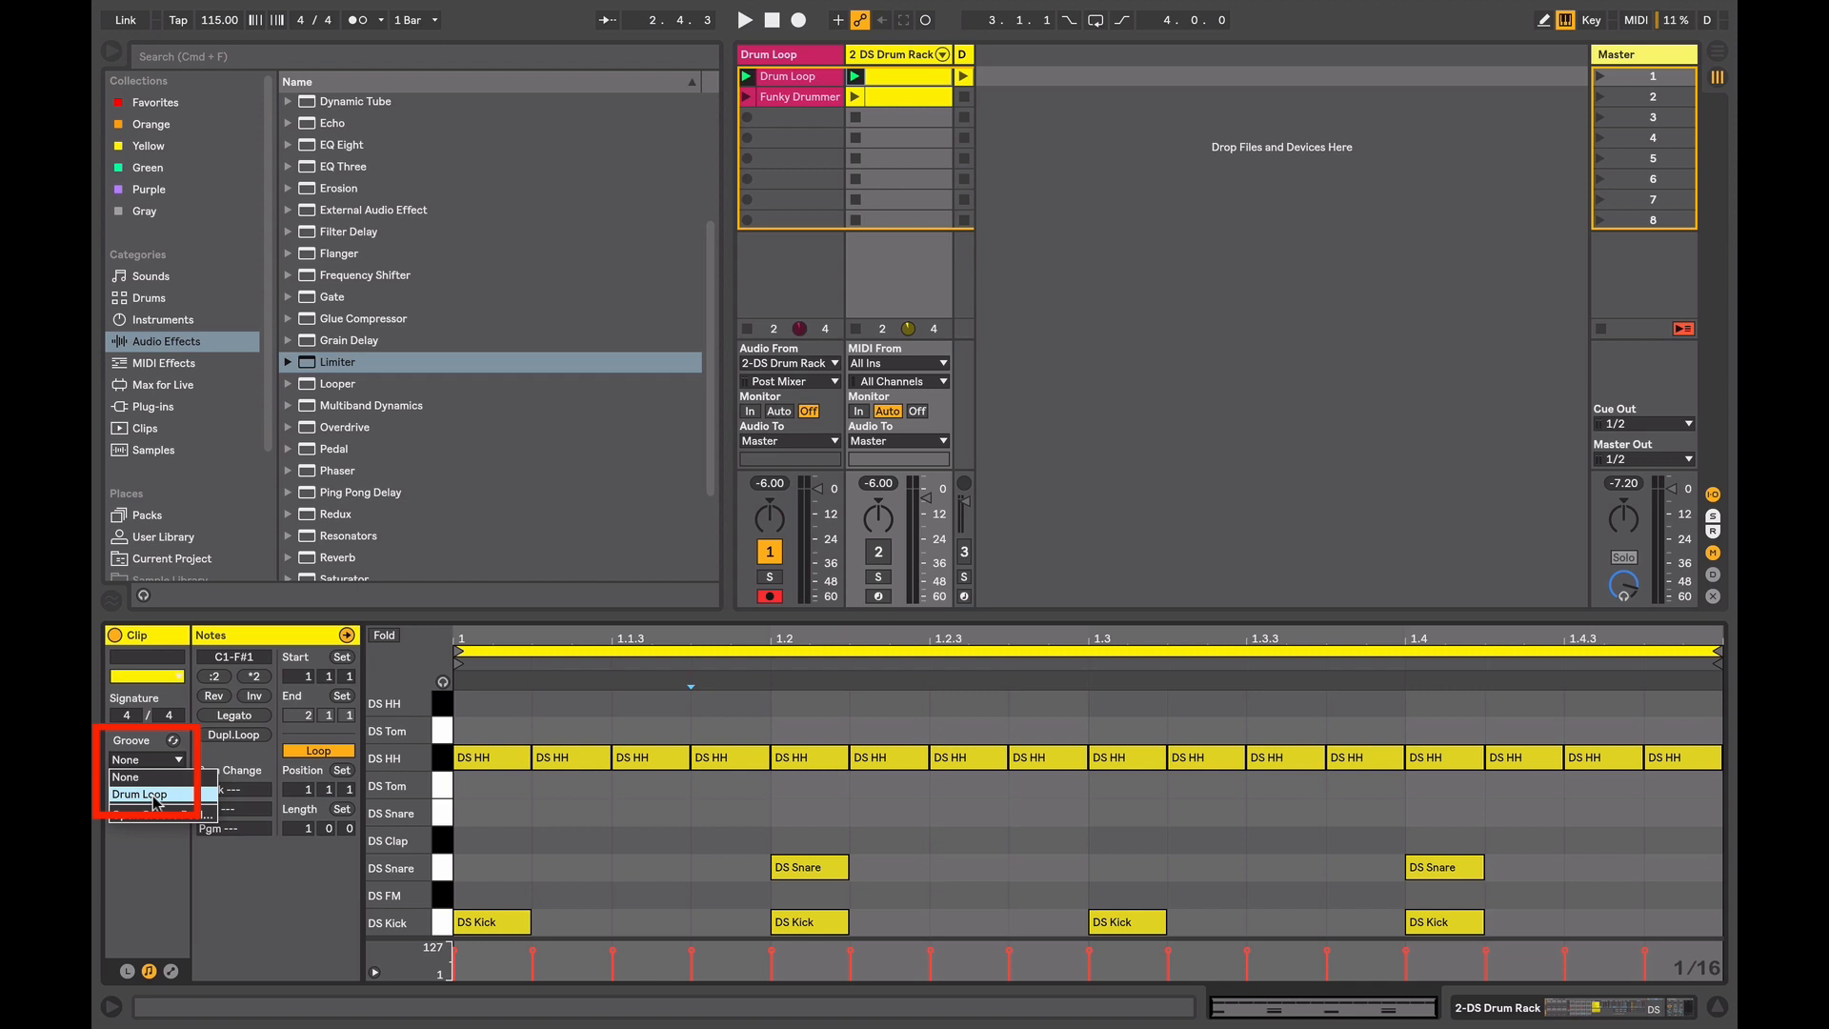
{"action": "left_click", "coordinate": [153, 795]}
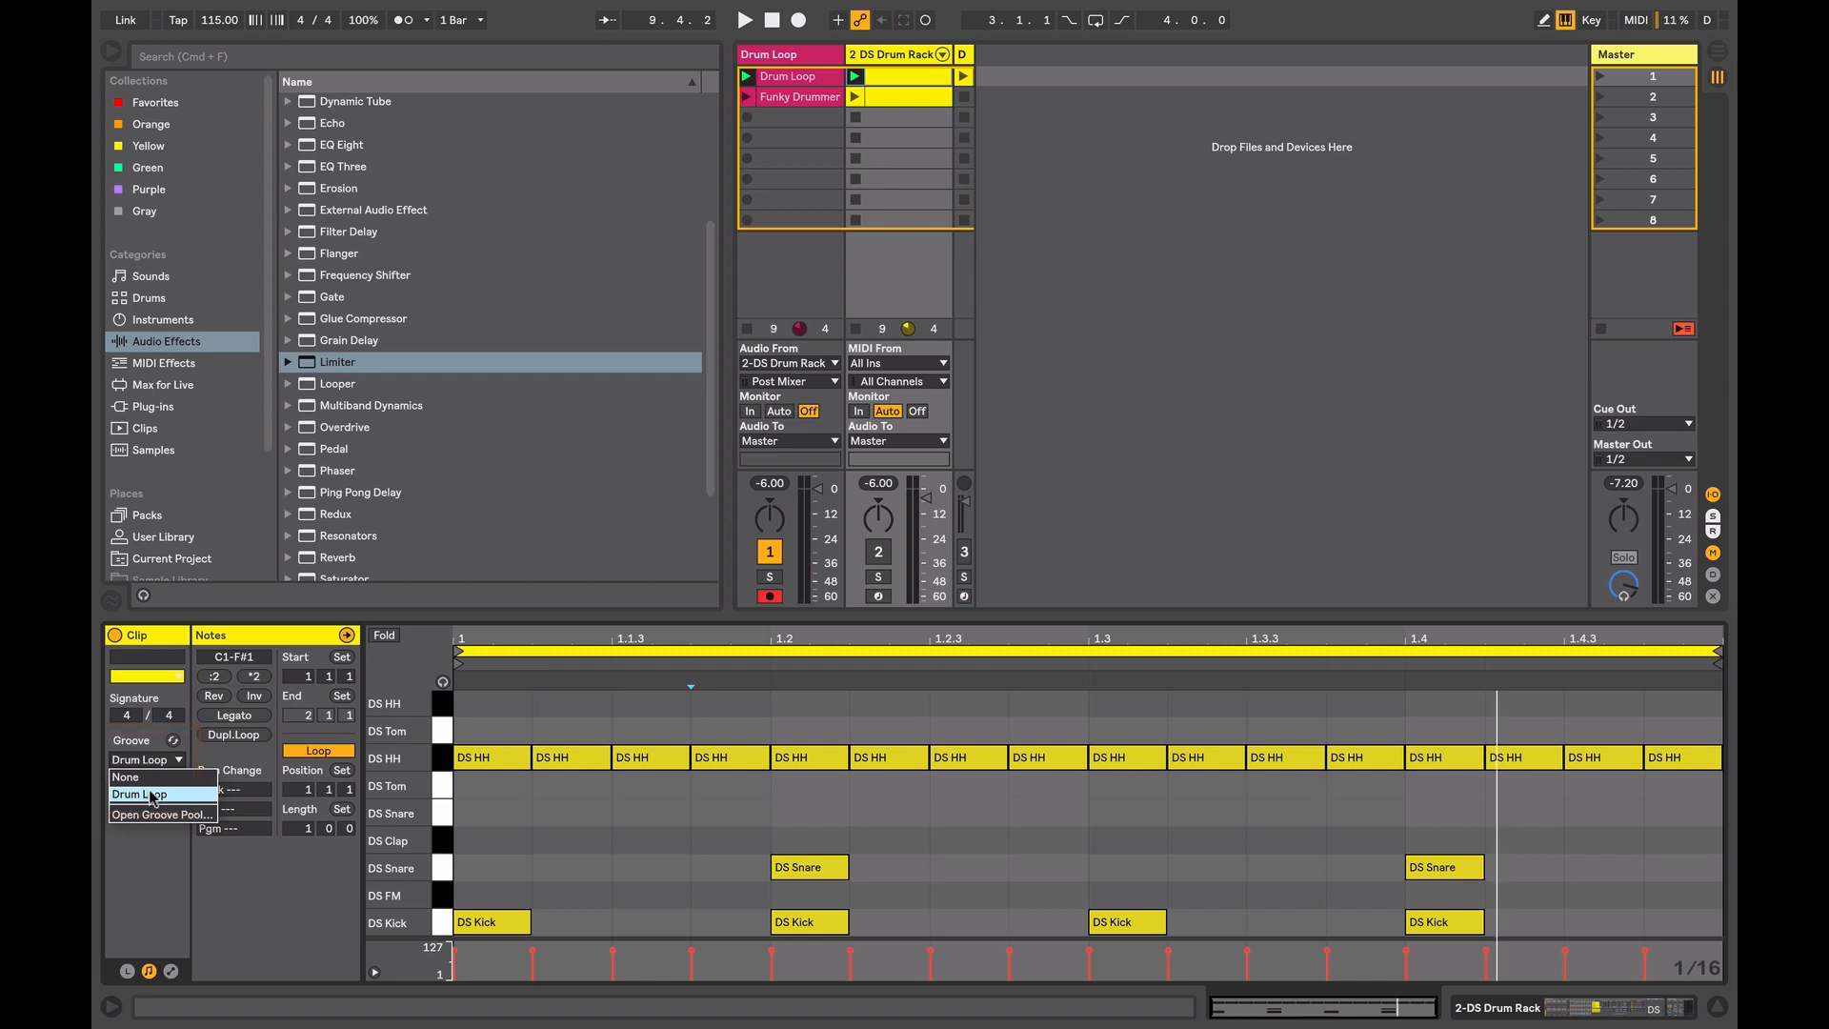
{"action": "left_click", "coordinate": [151, 794]}
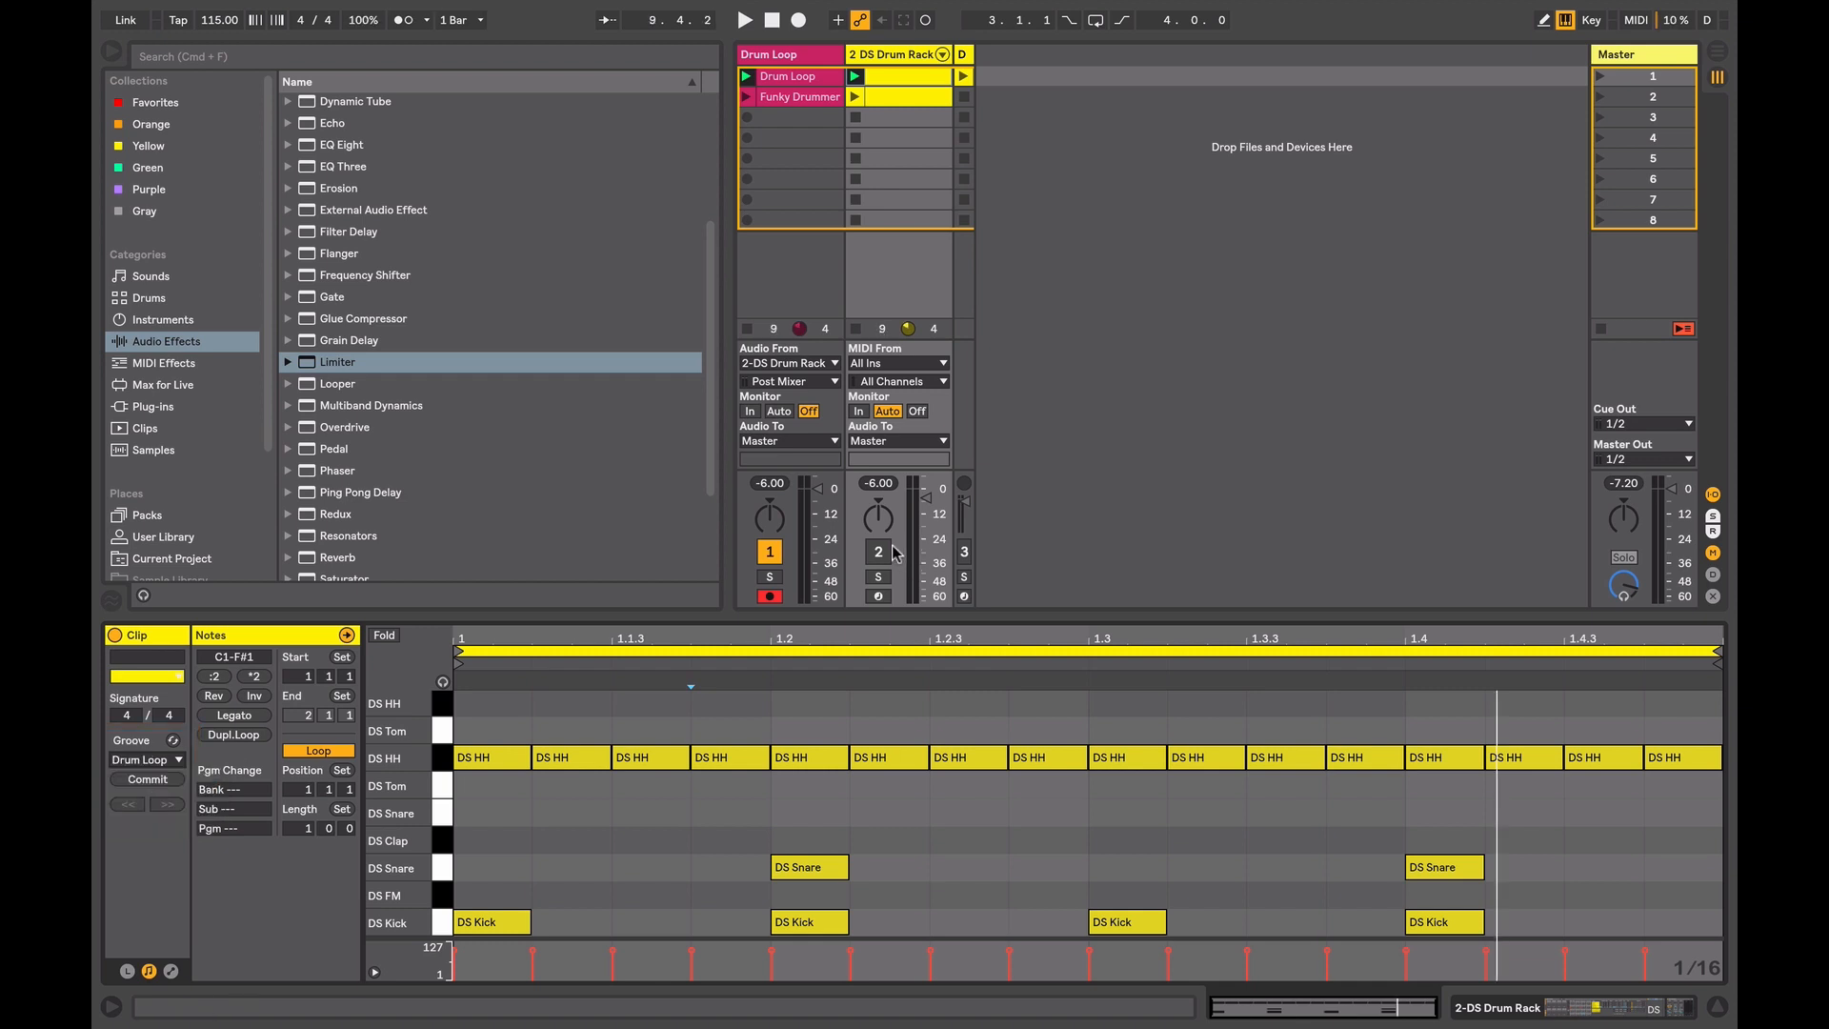
- With only the DS Drum Rack track audible, compare its clip's groove set to None and to Drum Loop during playback, leaving Drum Loop assigned
{"action": "left_click", "coordinate": [768, 557]}
{"action": "key", "text": "space"}
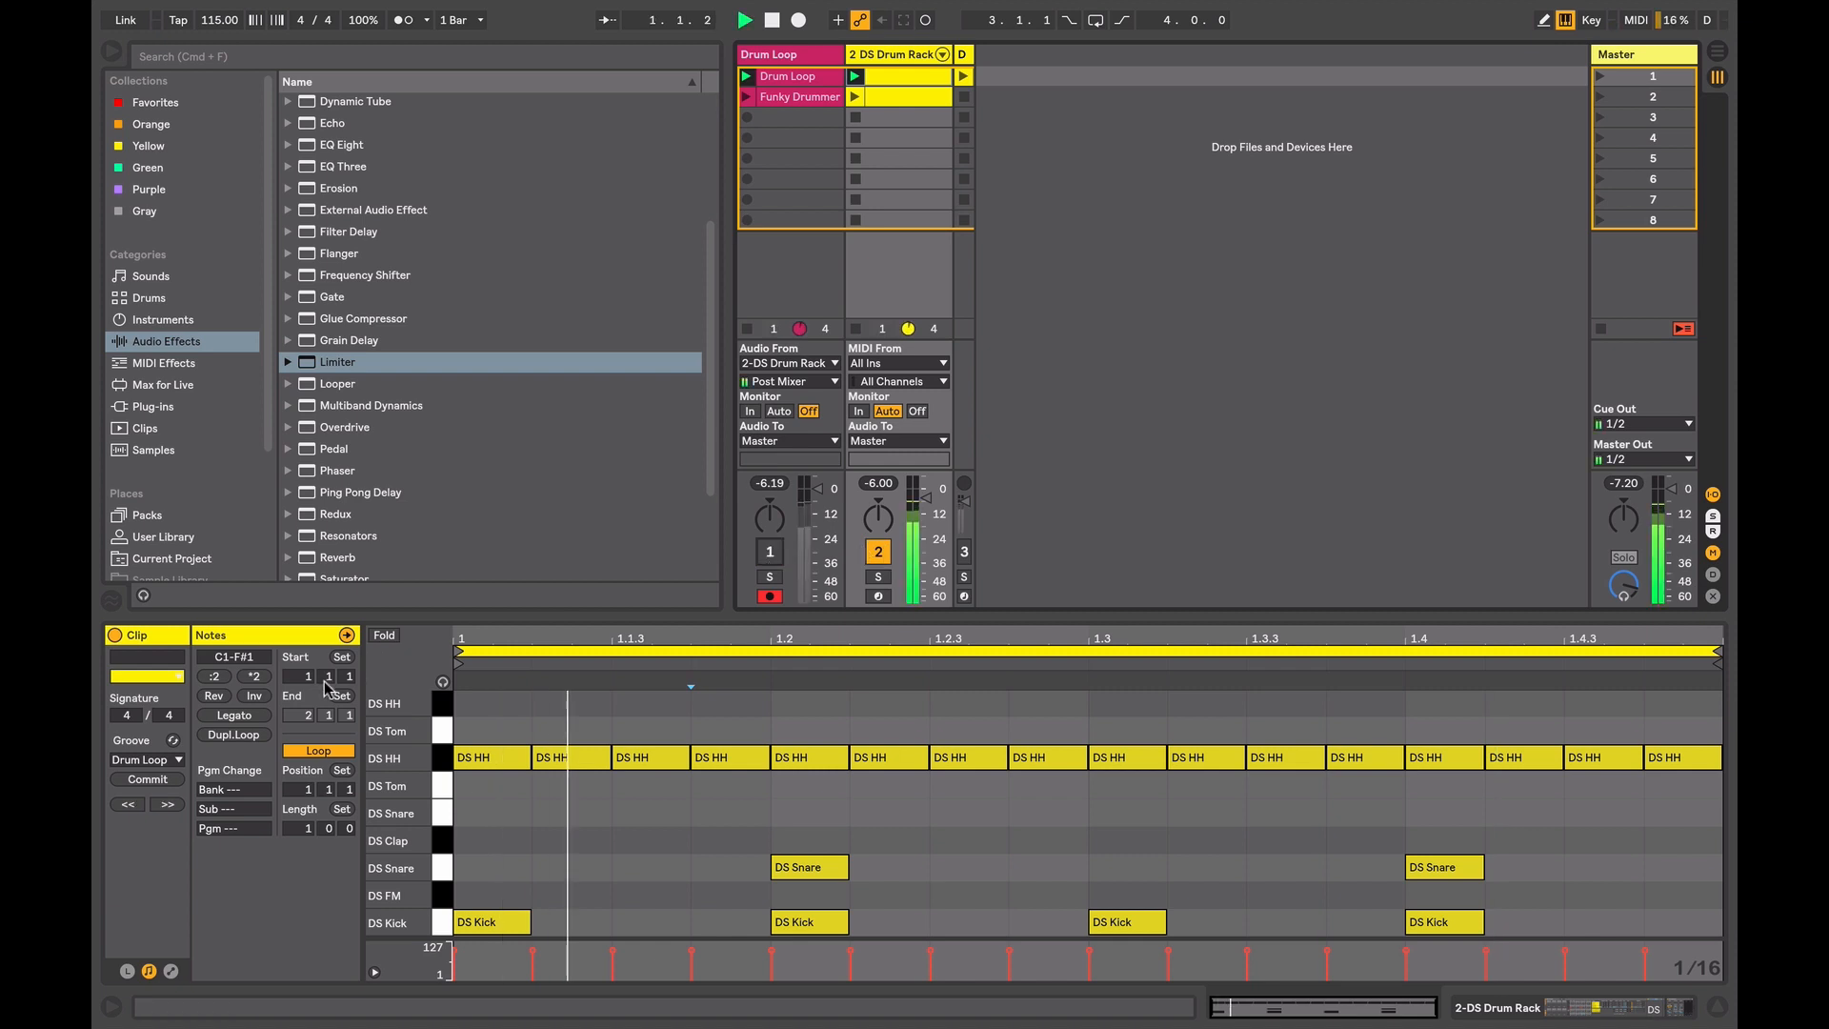
{"action": "left_click", "coordinate": [176, 764]}
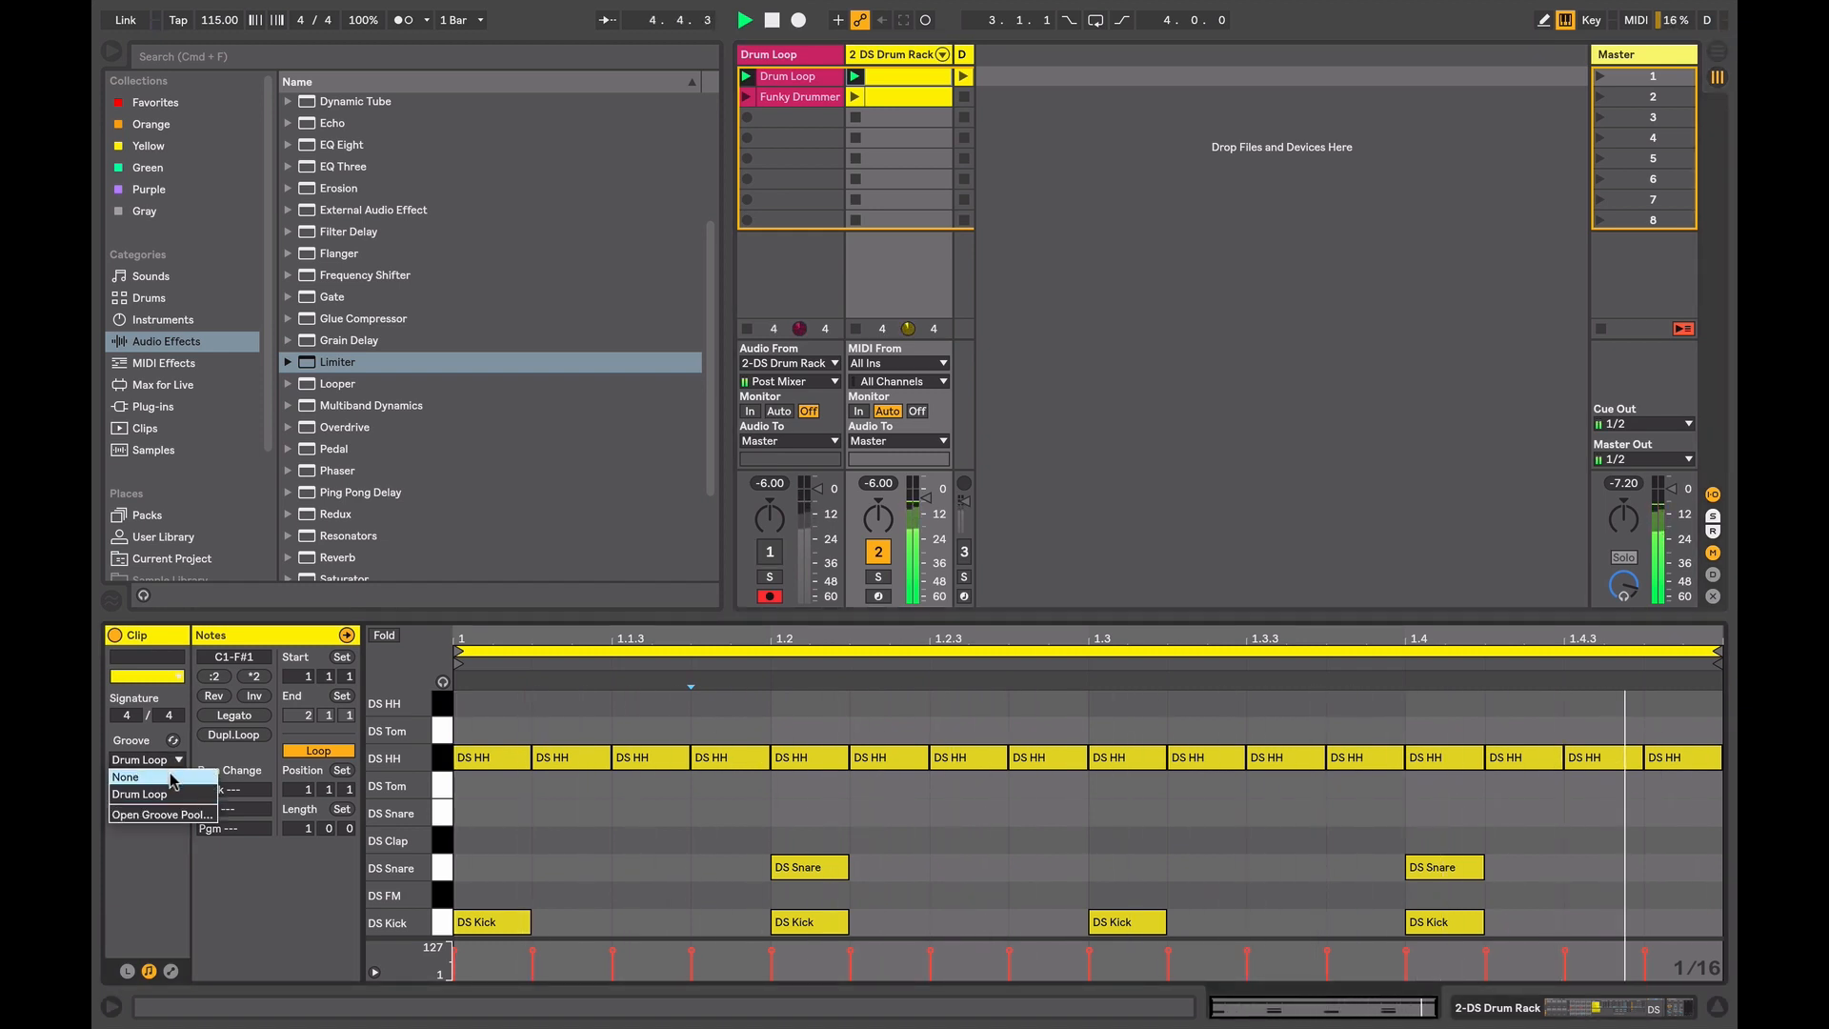
{"action": "left_click", "coordinate": [173, 779]}
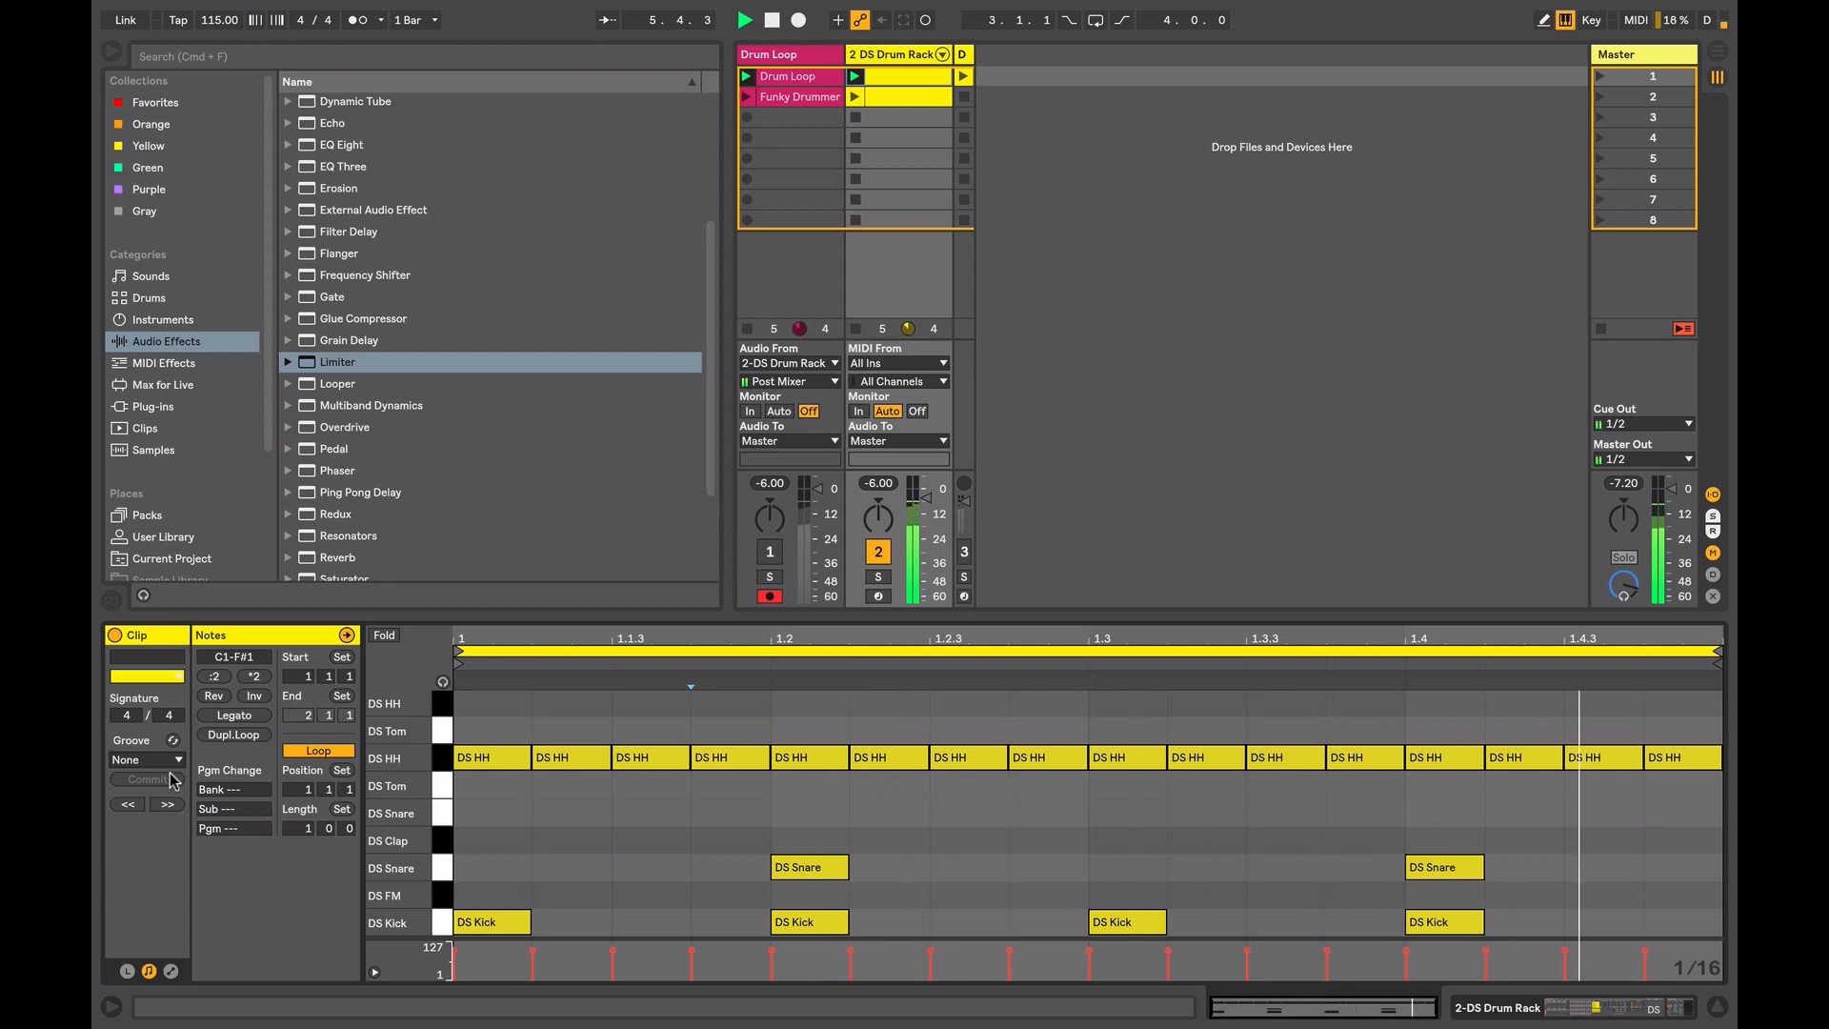
{"action": "left_click", "coordinate": [172, 761]}
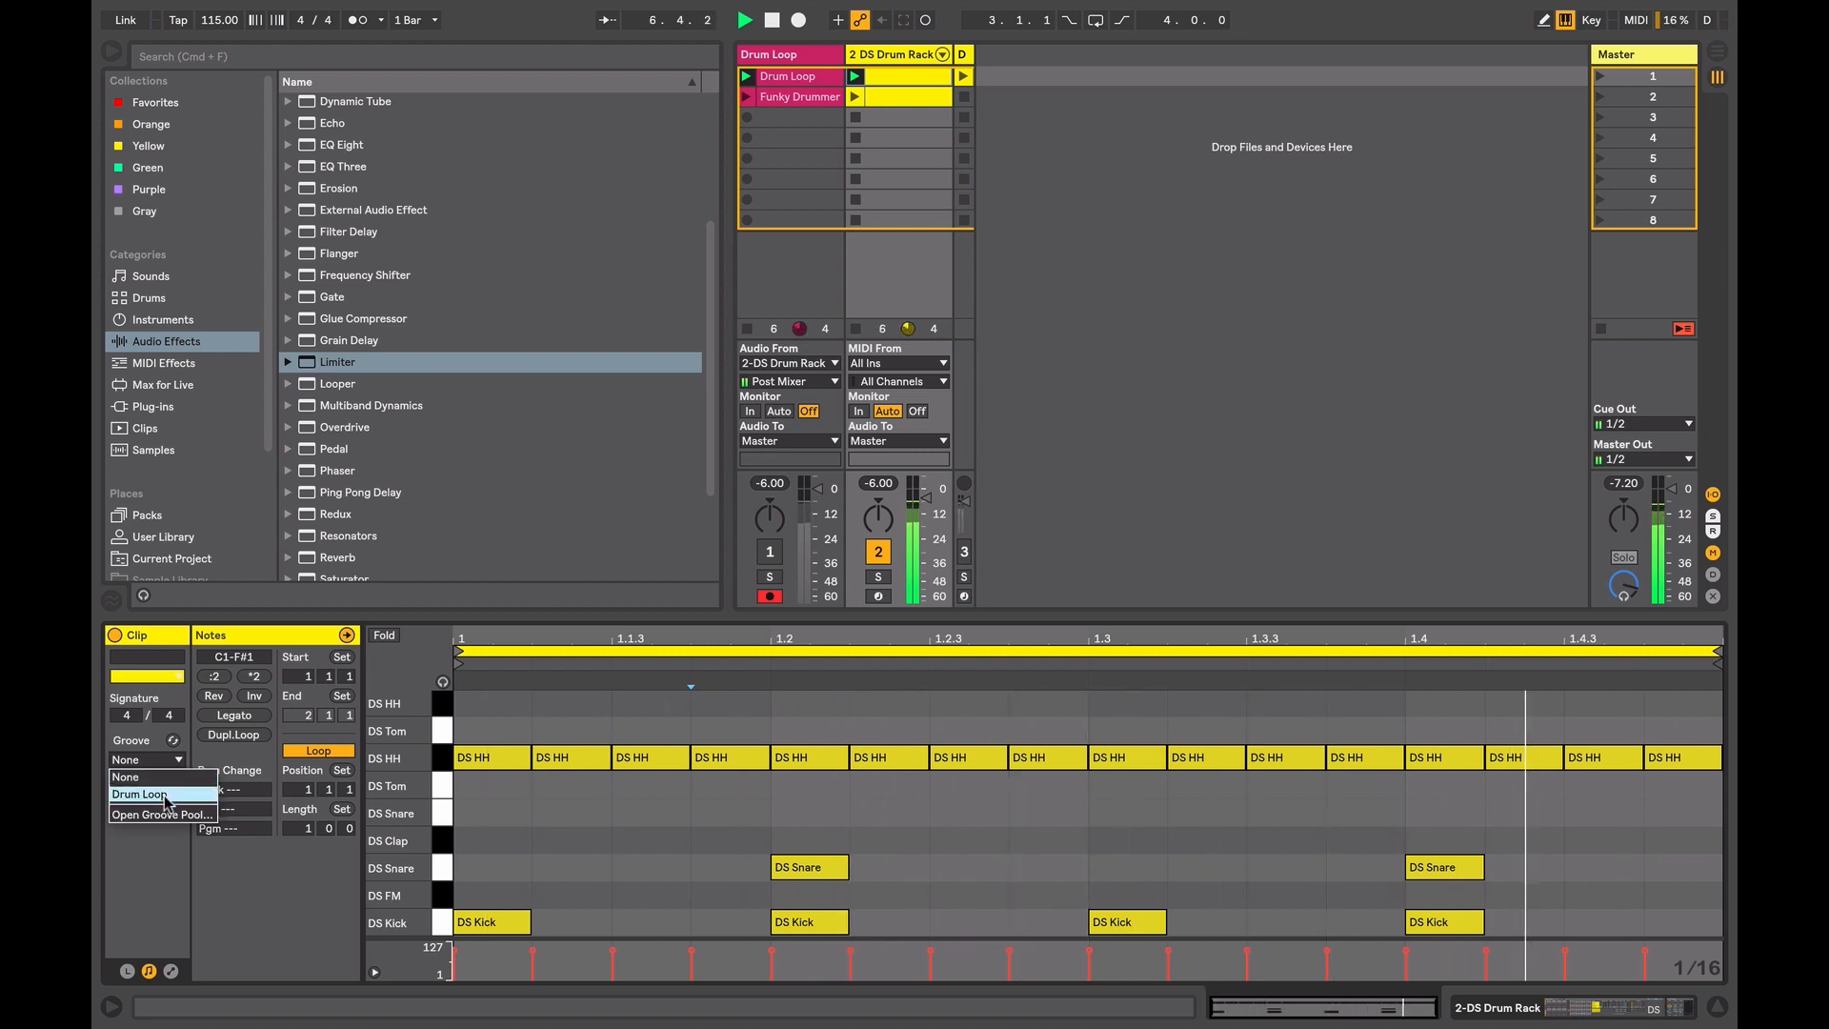
{"action": "left_click", "coordinate": [164, 797]}
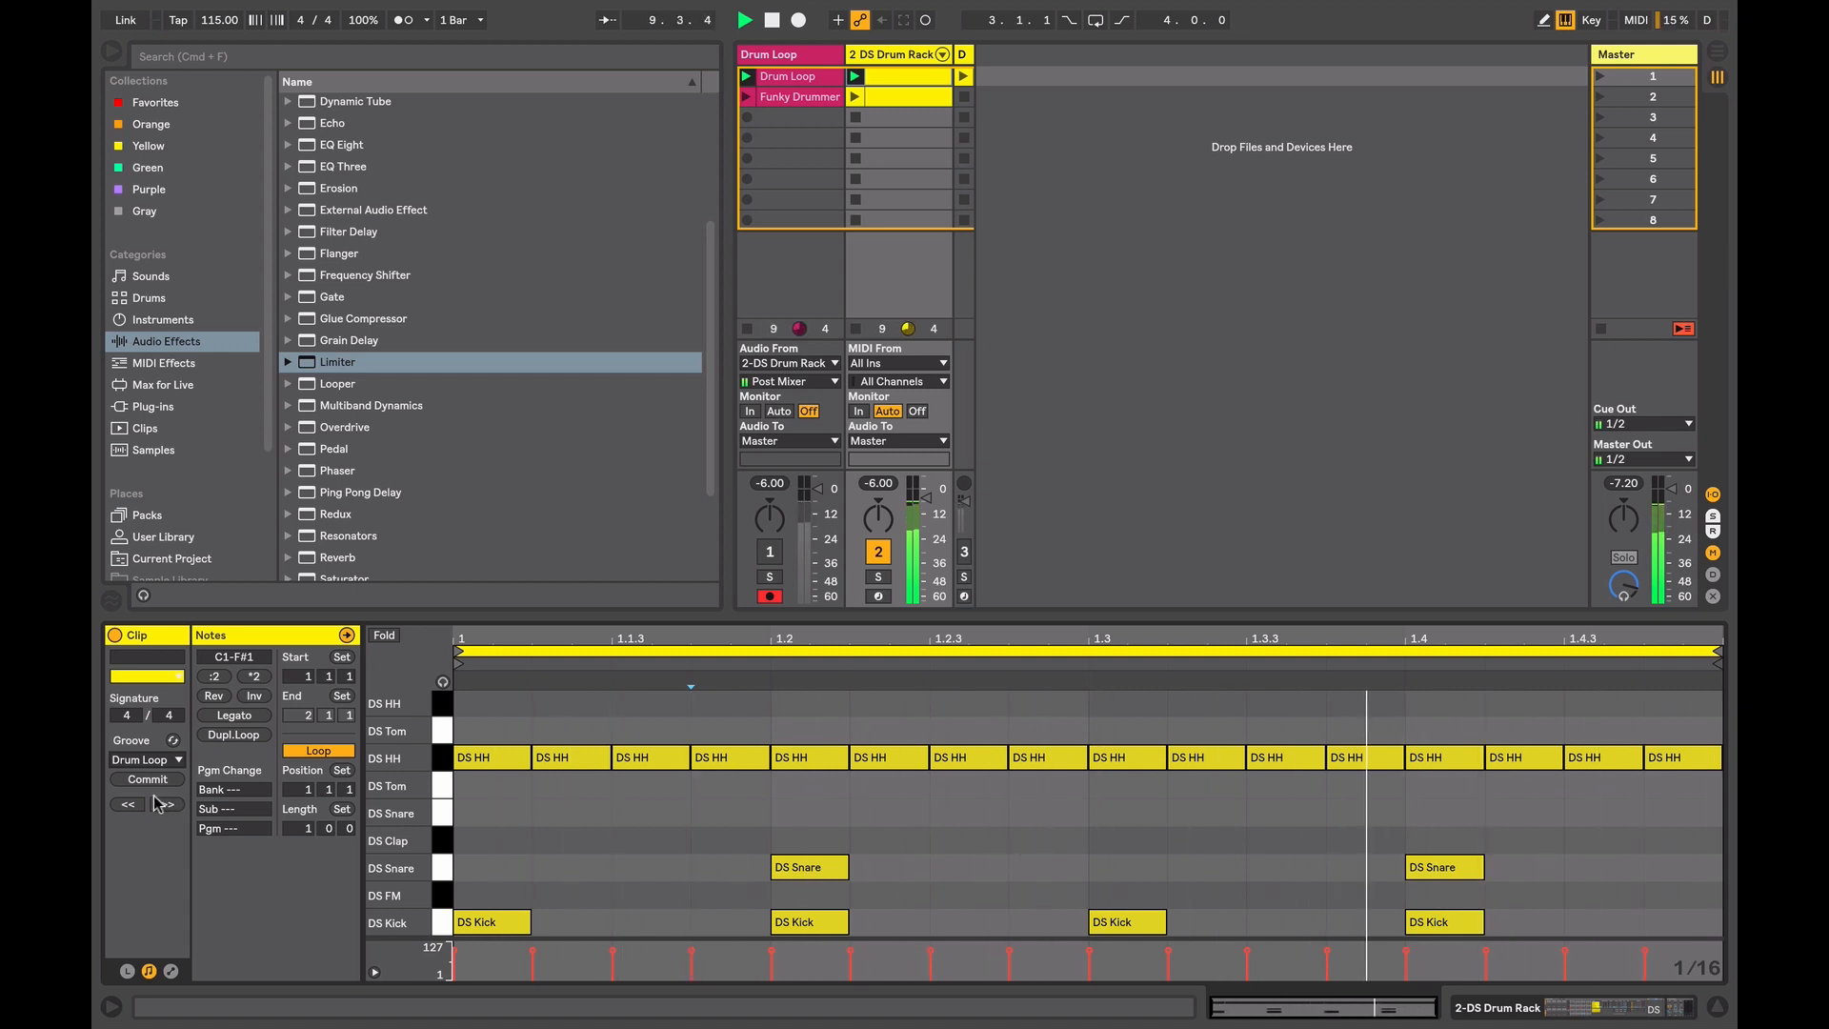
{"action": "key", "text": "space"}
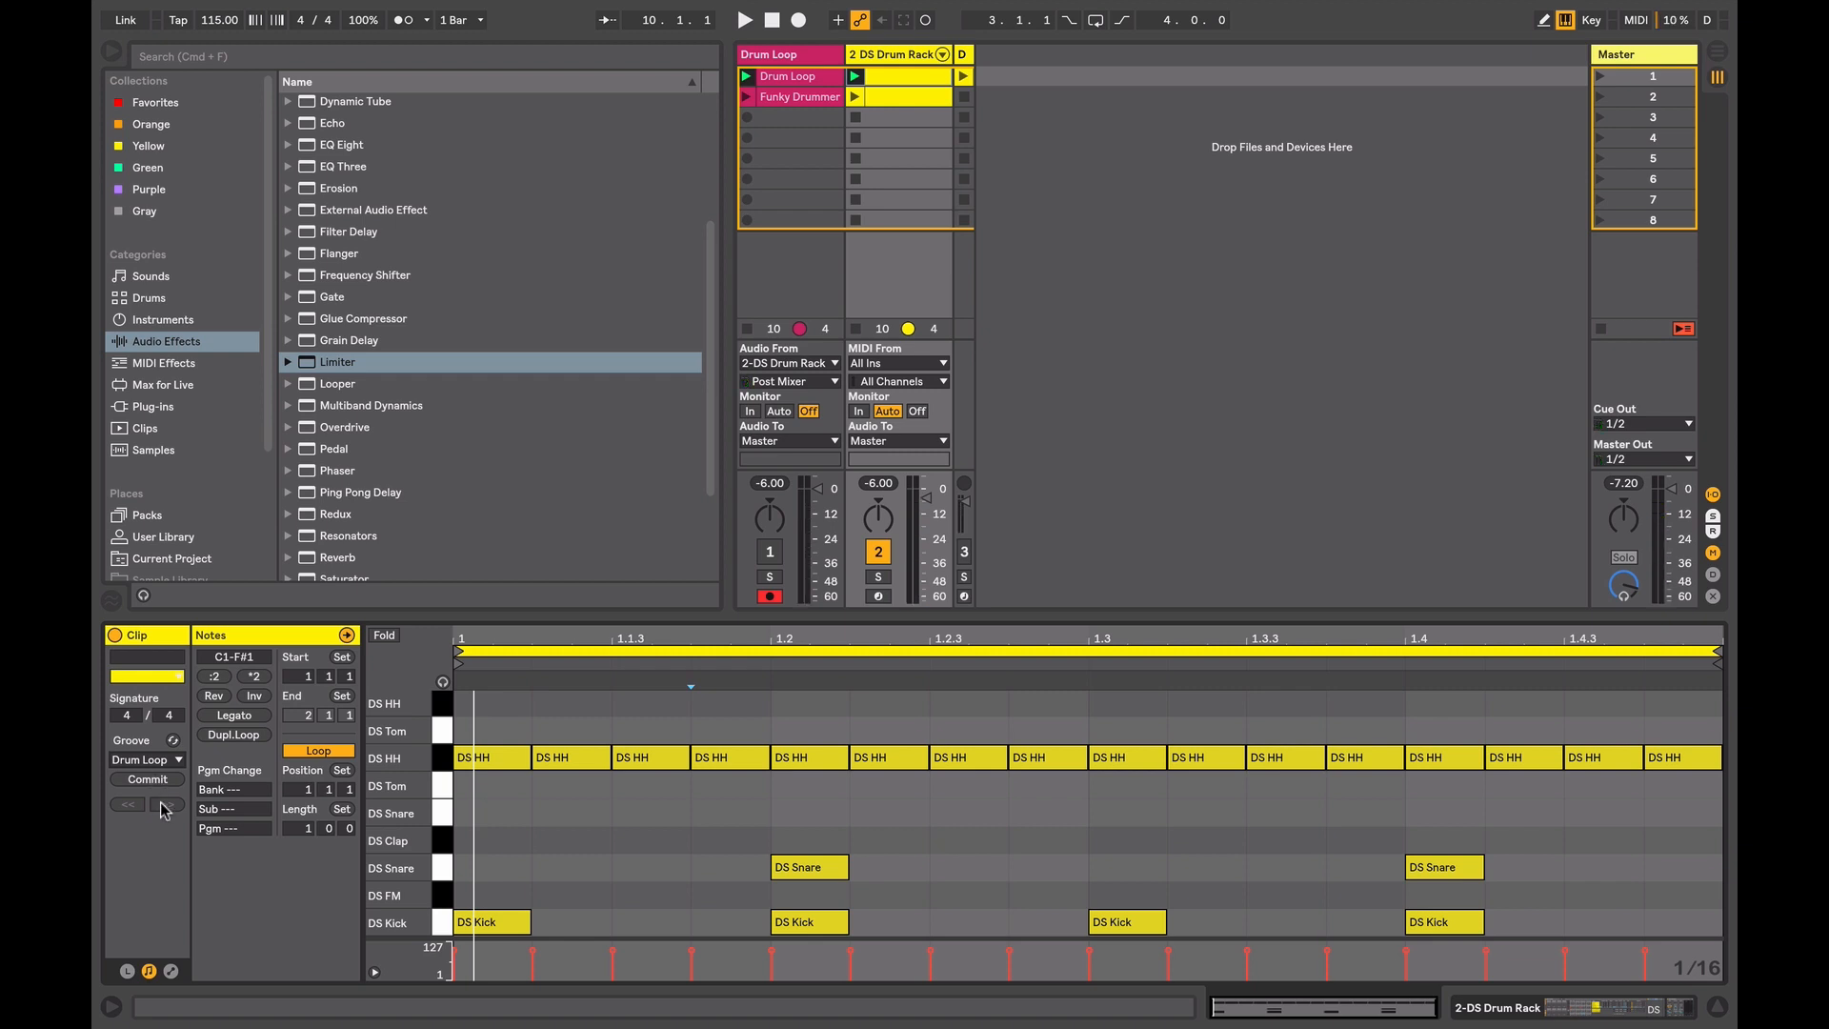
- Open the Groove Pool and audition the Drum Loop groove with Timing at 100 % and 0 %, returning it to 100 %
{"action": "left_click", "coordinate": [156, 761]}
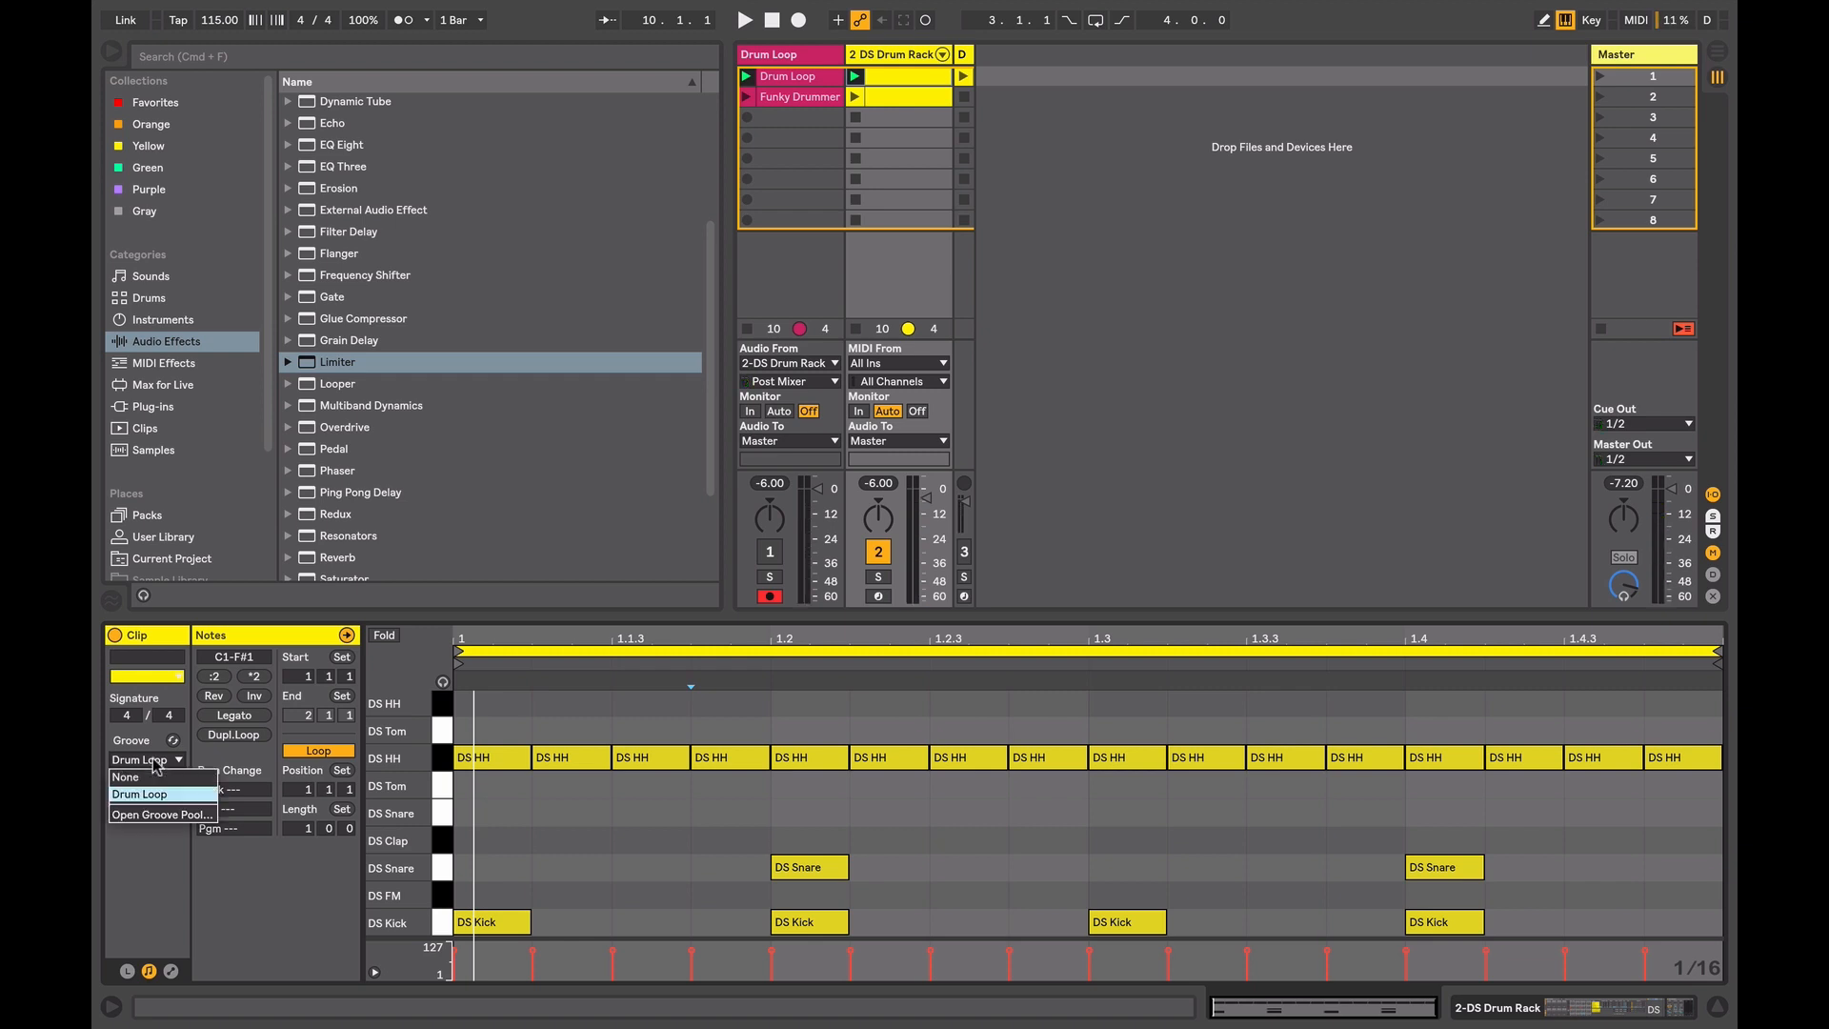
{"action": "left_click", "coordinate": [161, 815]}
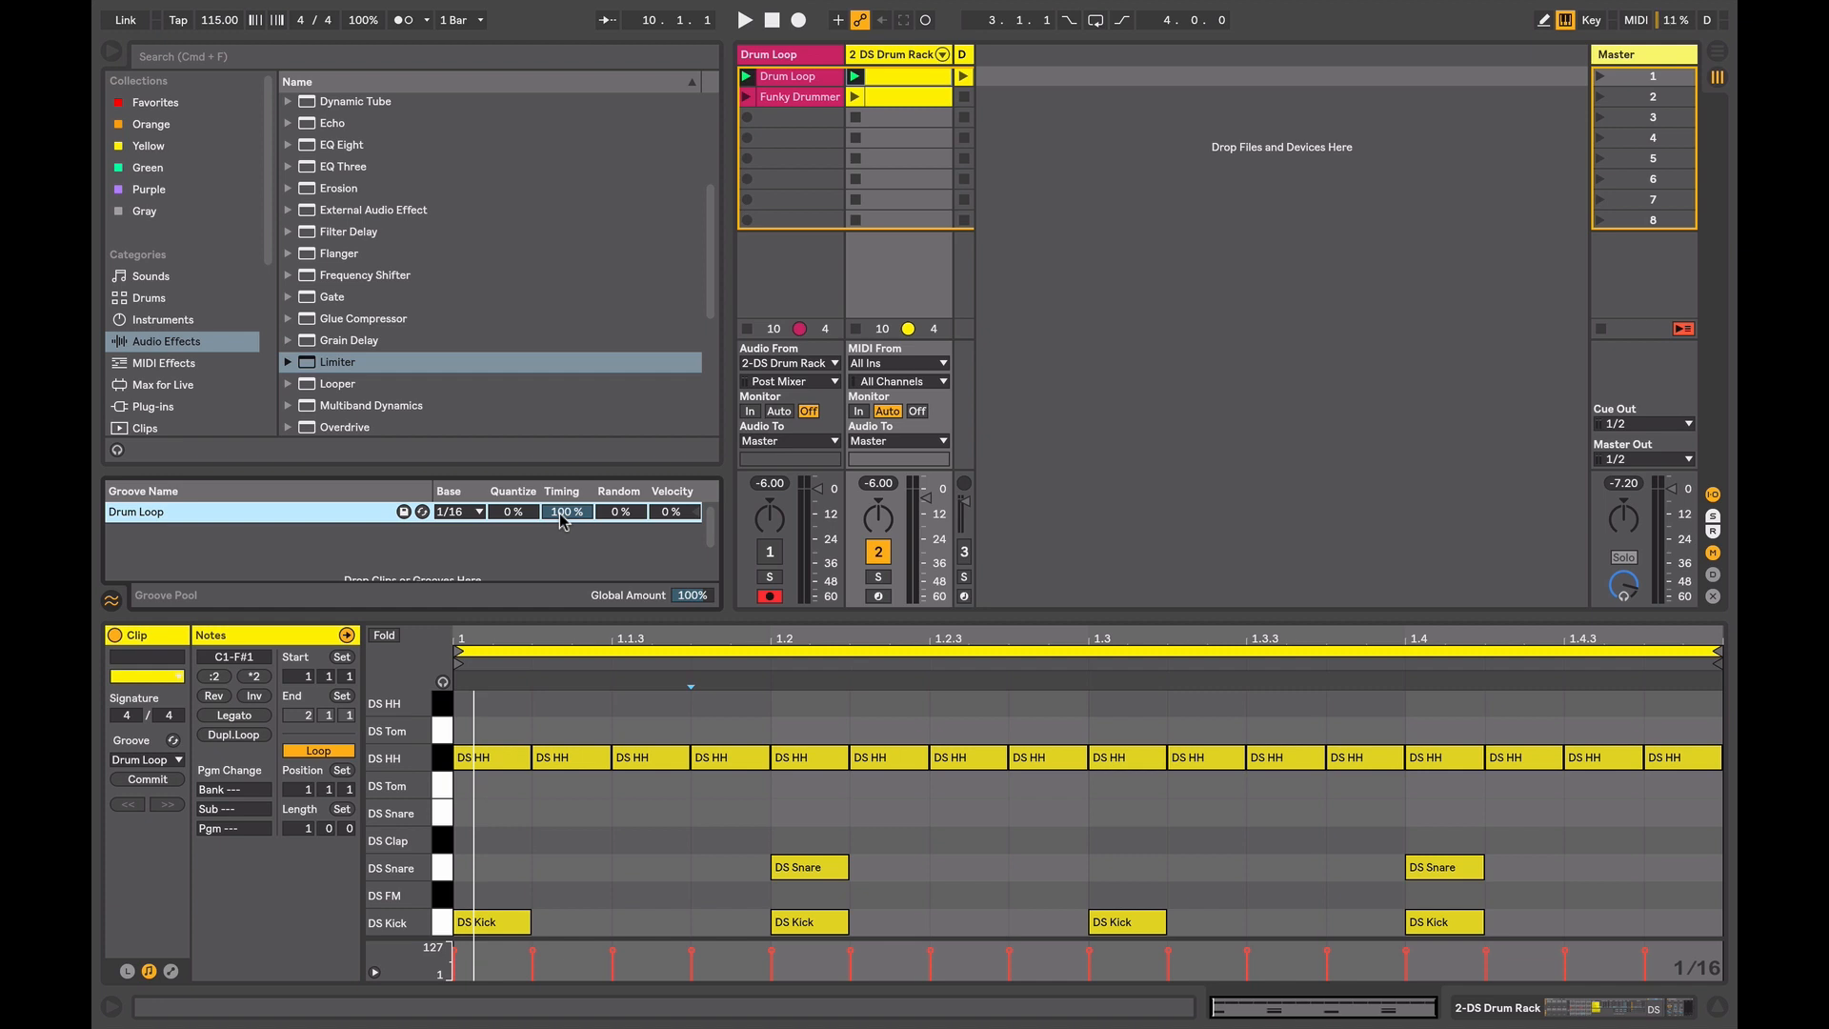
{"action": "key", "text": "space"}
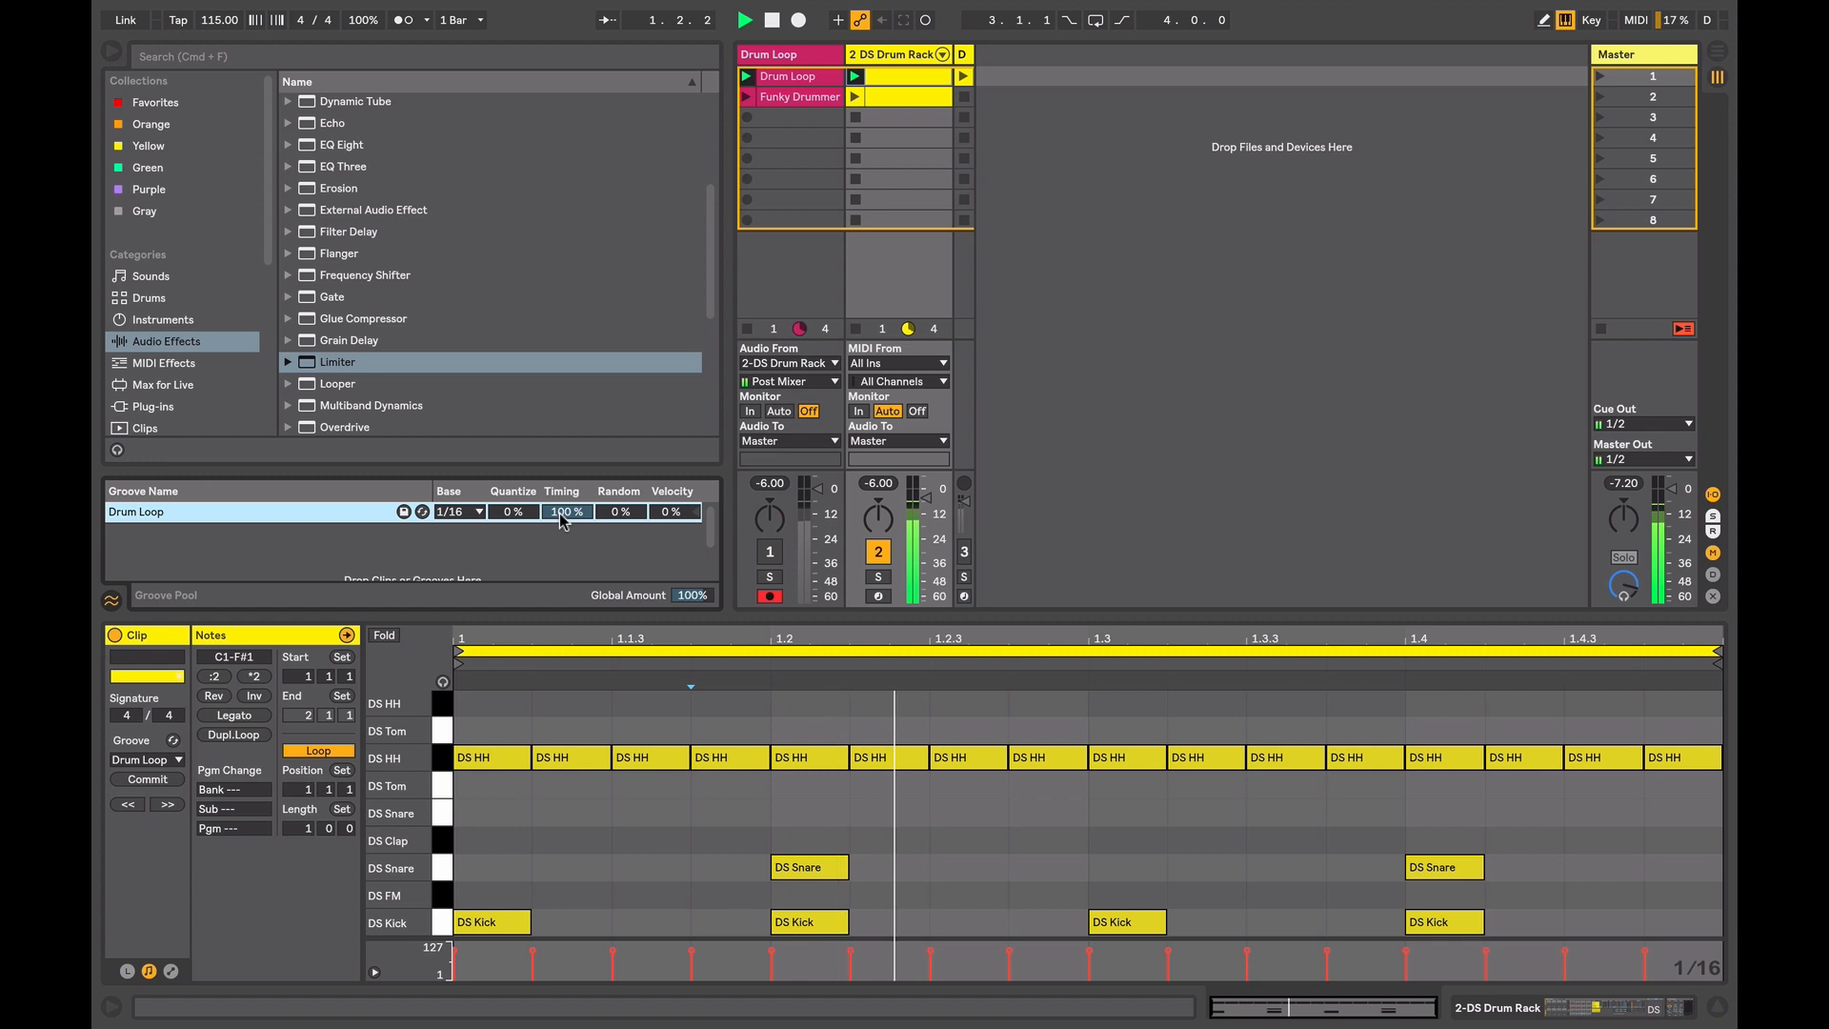
{"action": "left_click_drag", "start_coordinate": [567, 512], "coordinate": [568, 611]}
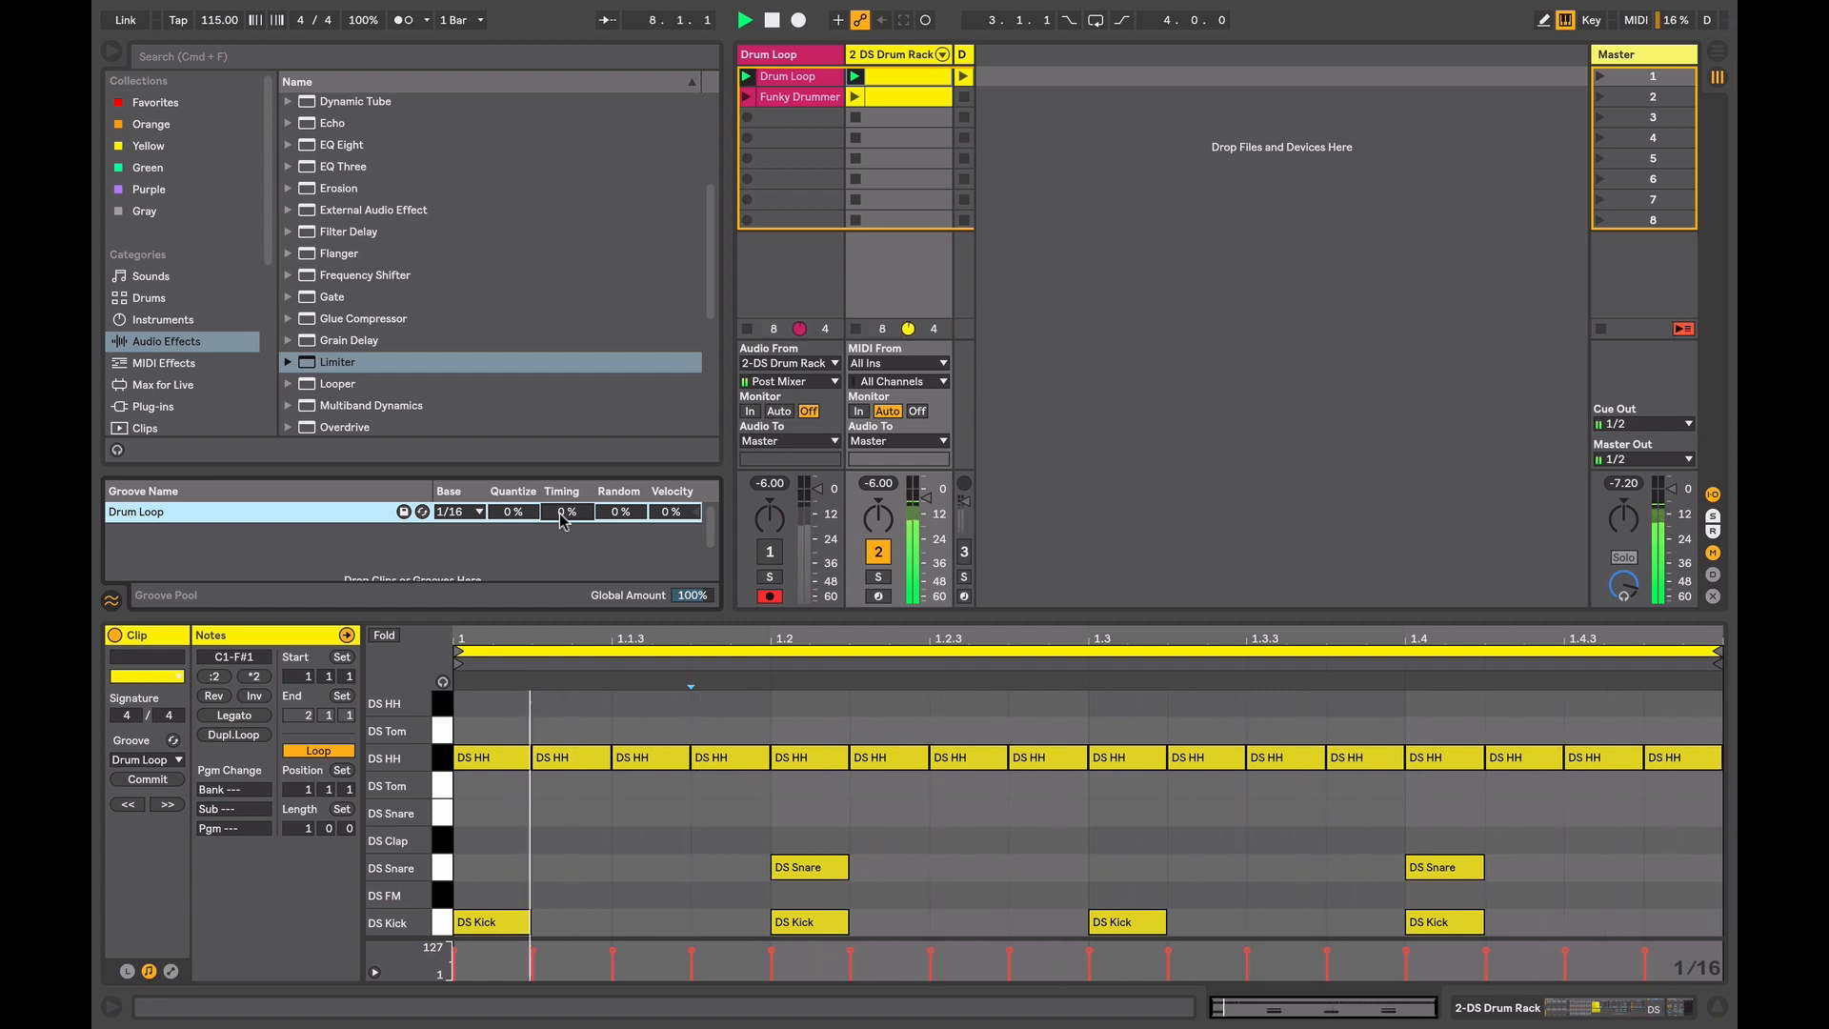
{"action": "left_click_drag", "start_coordinate": [560, 512], "coordinate": [560, 417]}
{"action": "key", "text": "space"}
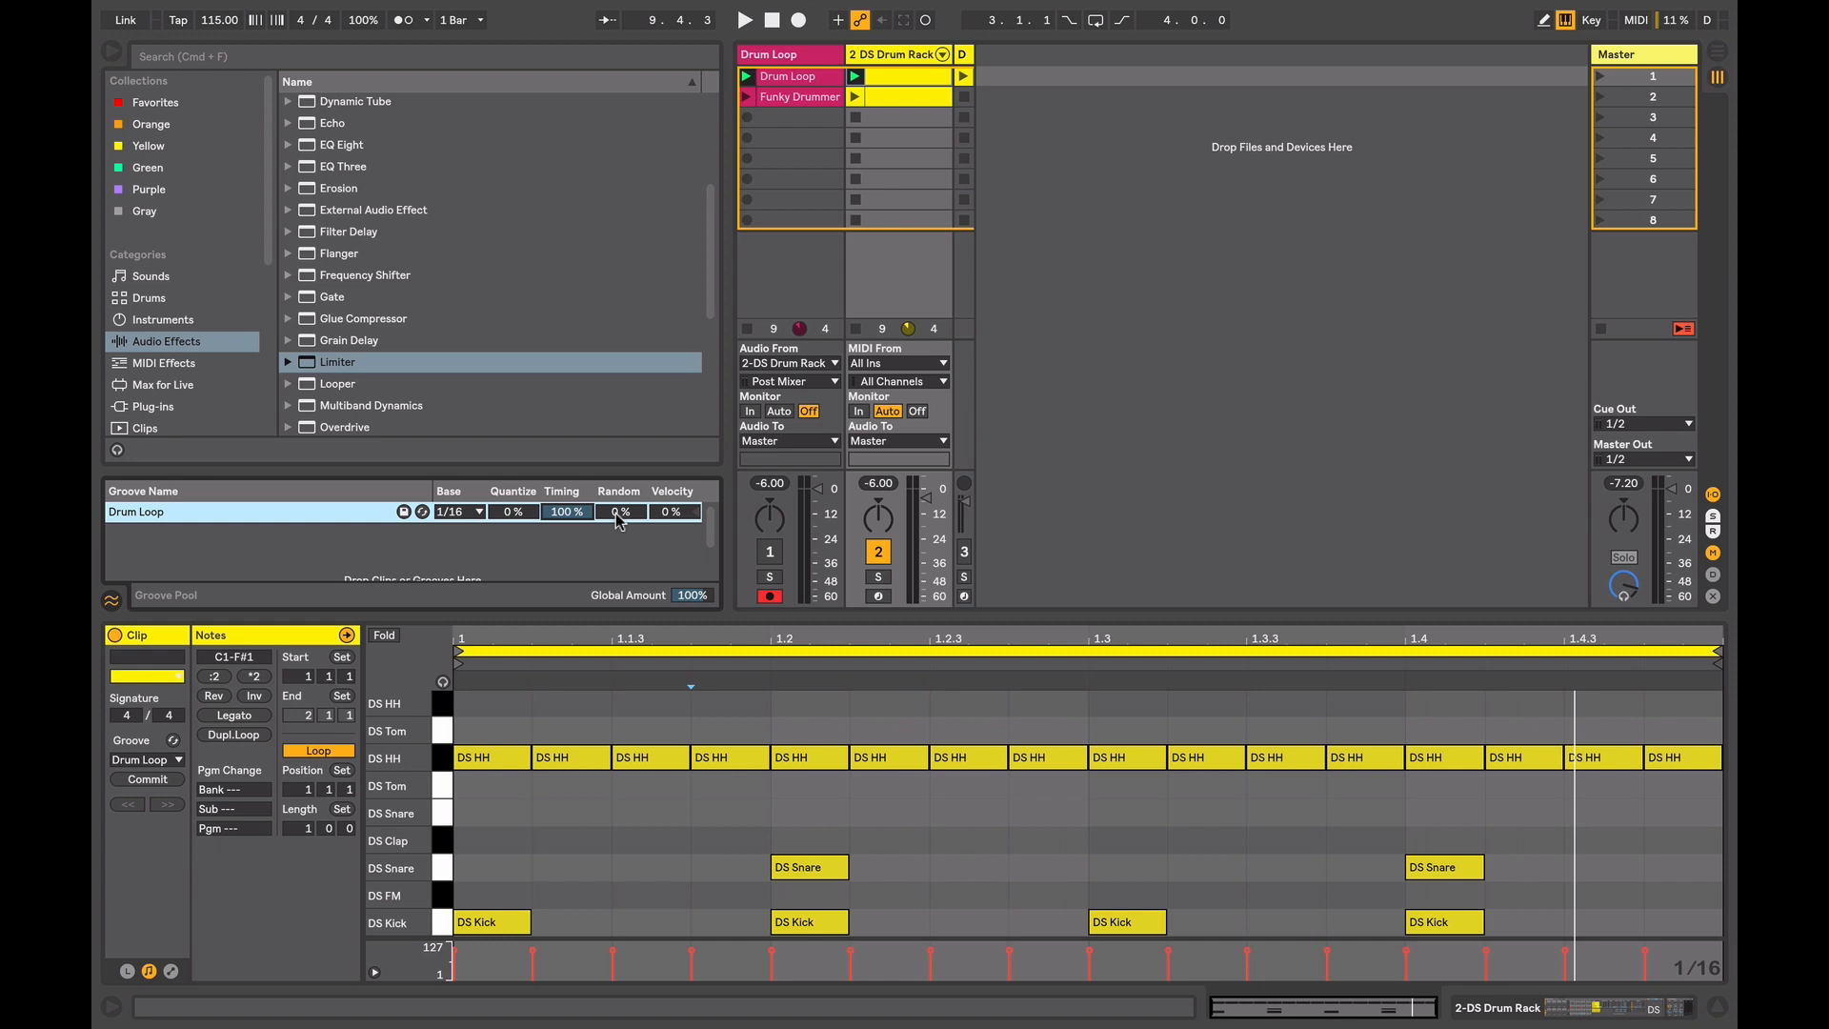
- Audition the Drum Loop groove with Random at 57 % and 100 %, and return Random to 0 %
{"action": "key", "text": "space"}
{"action": "left_click_drag", "start_coordinate": [617, 518], "coordinate": [618, 486]}
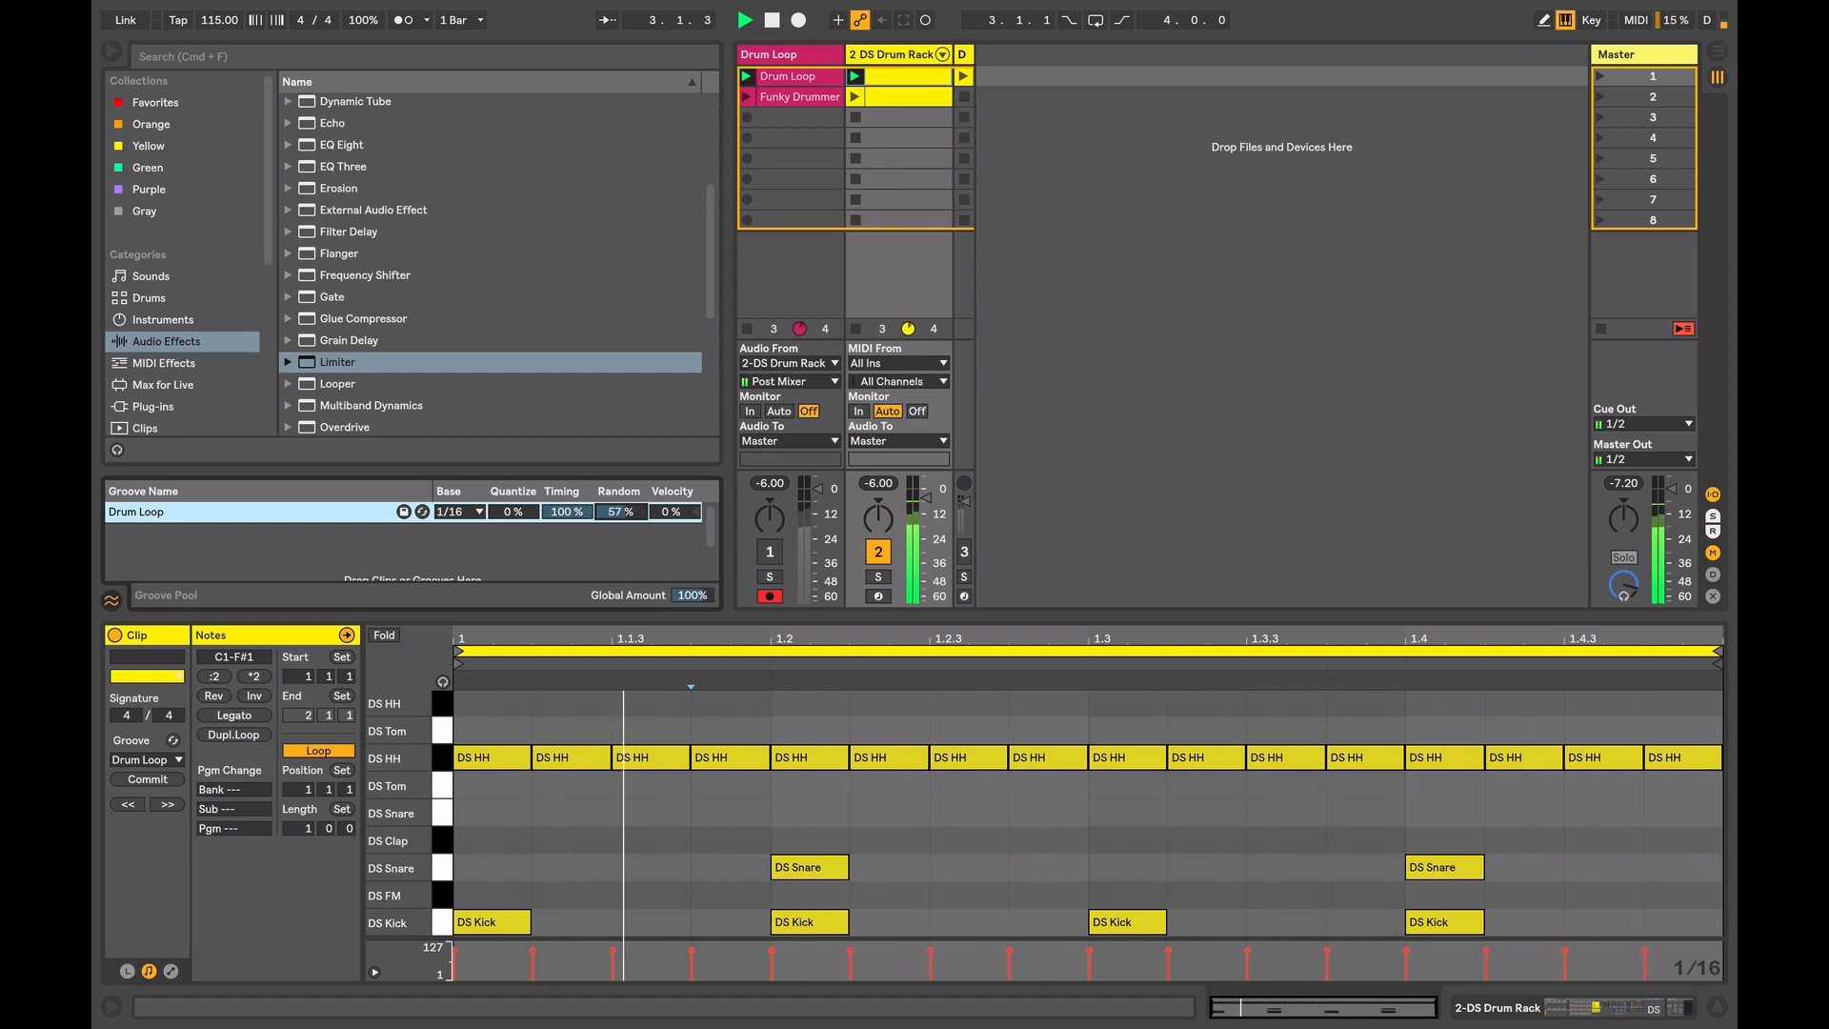
{"action": "left_click_drag", "start_coordinate": [620, 512], "coordinate": [620, 447]}
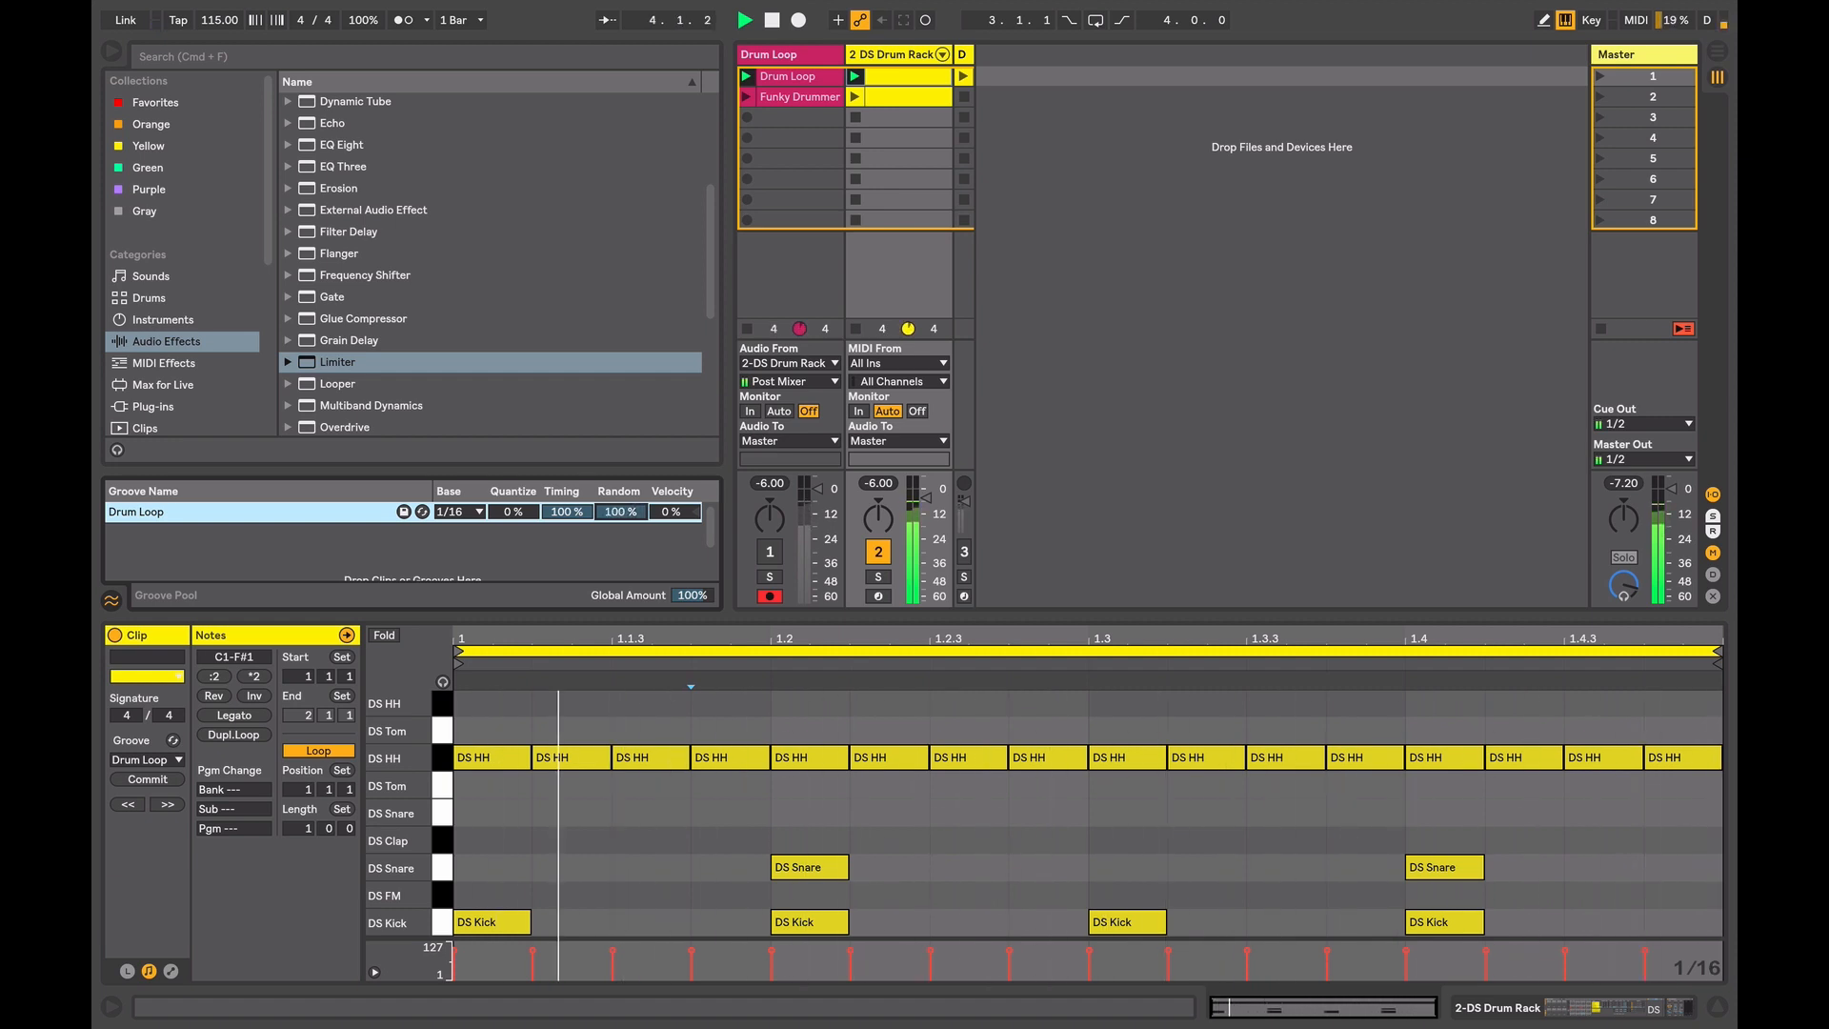
{"action": "left_click_drag", "start_coordinate": [620, 512], "coordinate": [620, 586]}
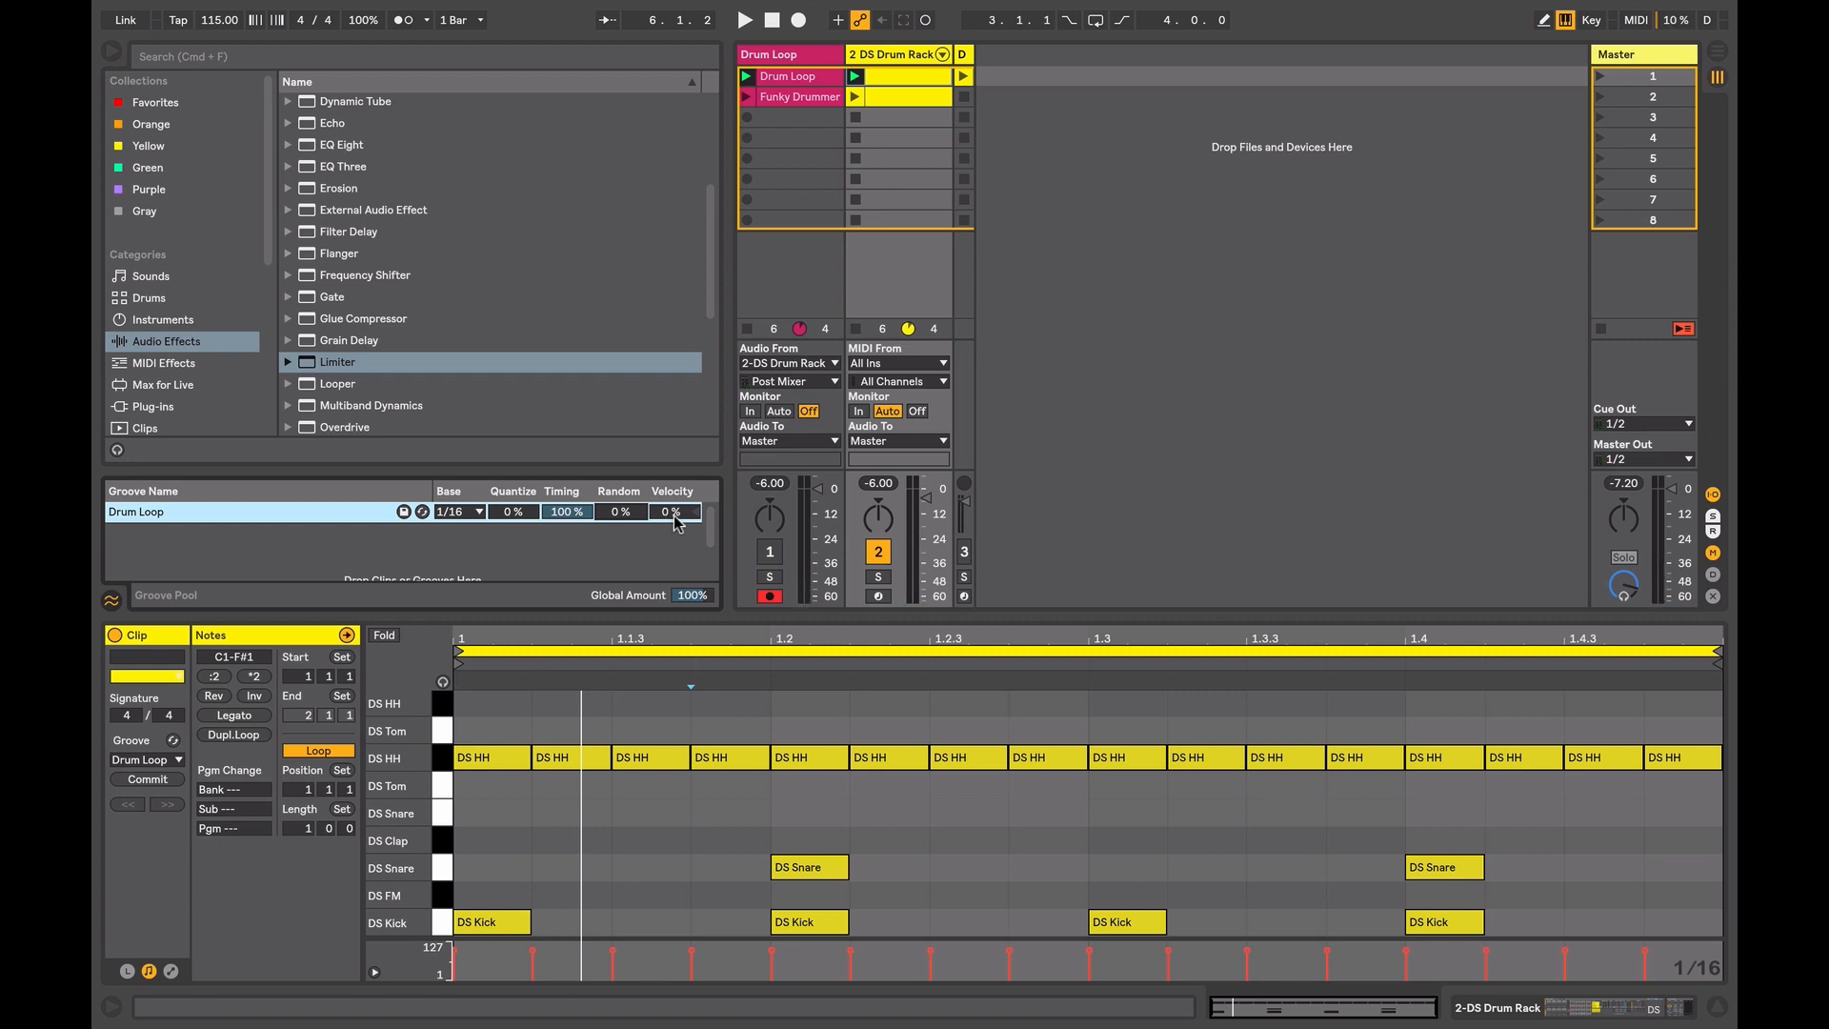
- Audition the Drum Loop groove with different Velocity amounts, including -22 %, and return Velocity to 0 %
{"action": "key", "text": "space"}
{"action": "left_click_drag", "start_coordinate": [673, 521], "coordinate": [673, 426]}
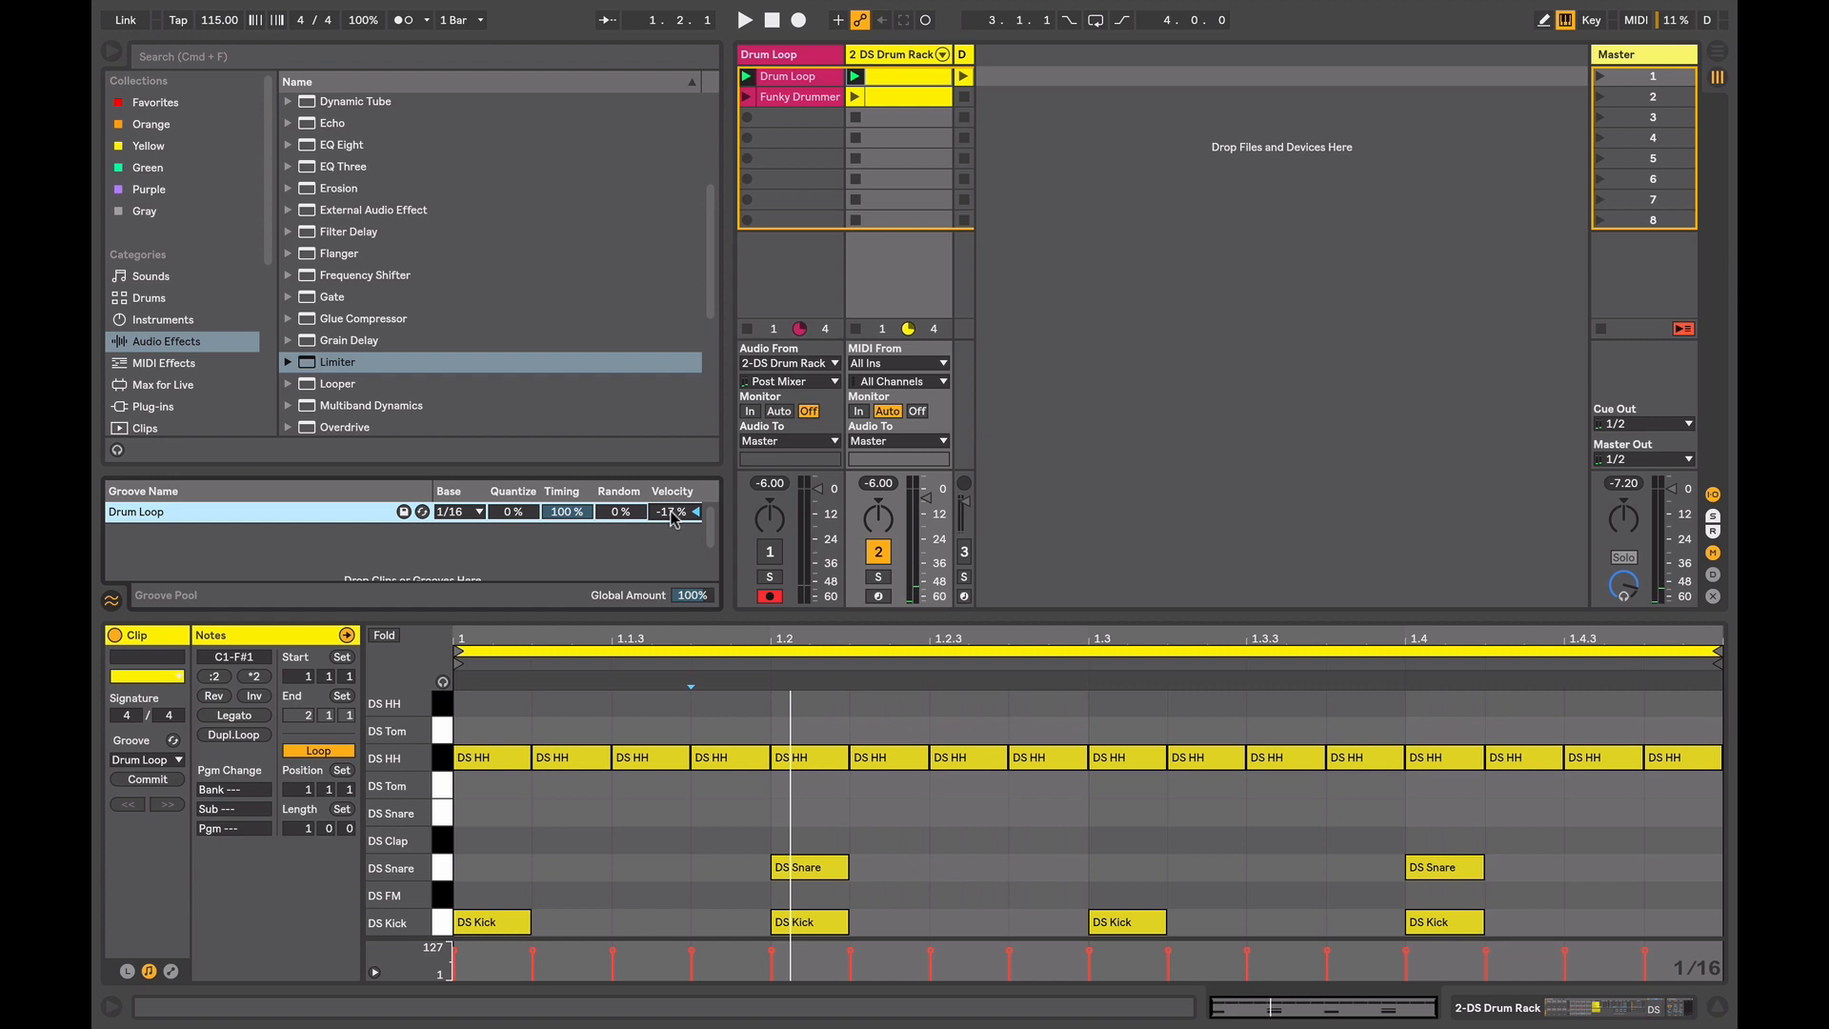
{"action": "key", "text": "space"}
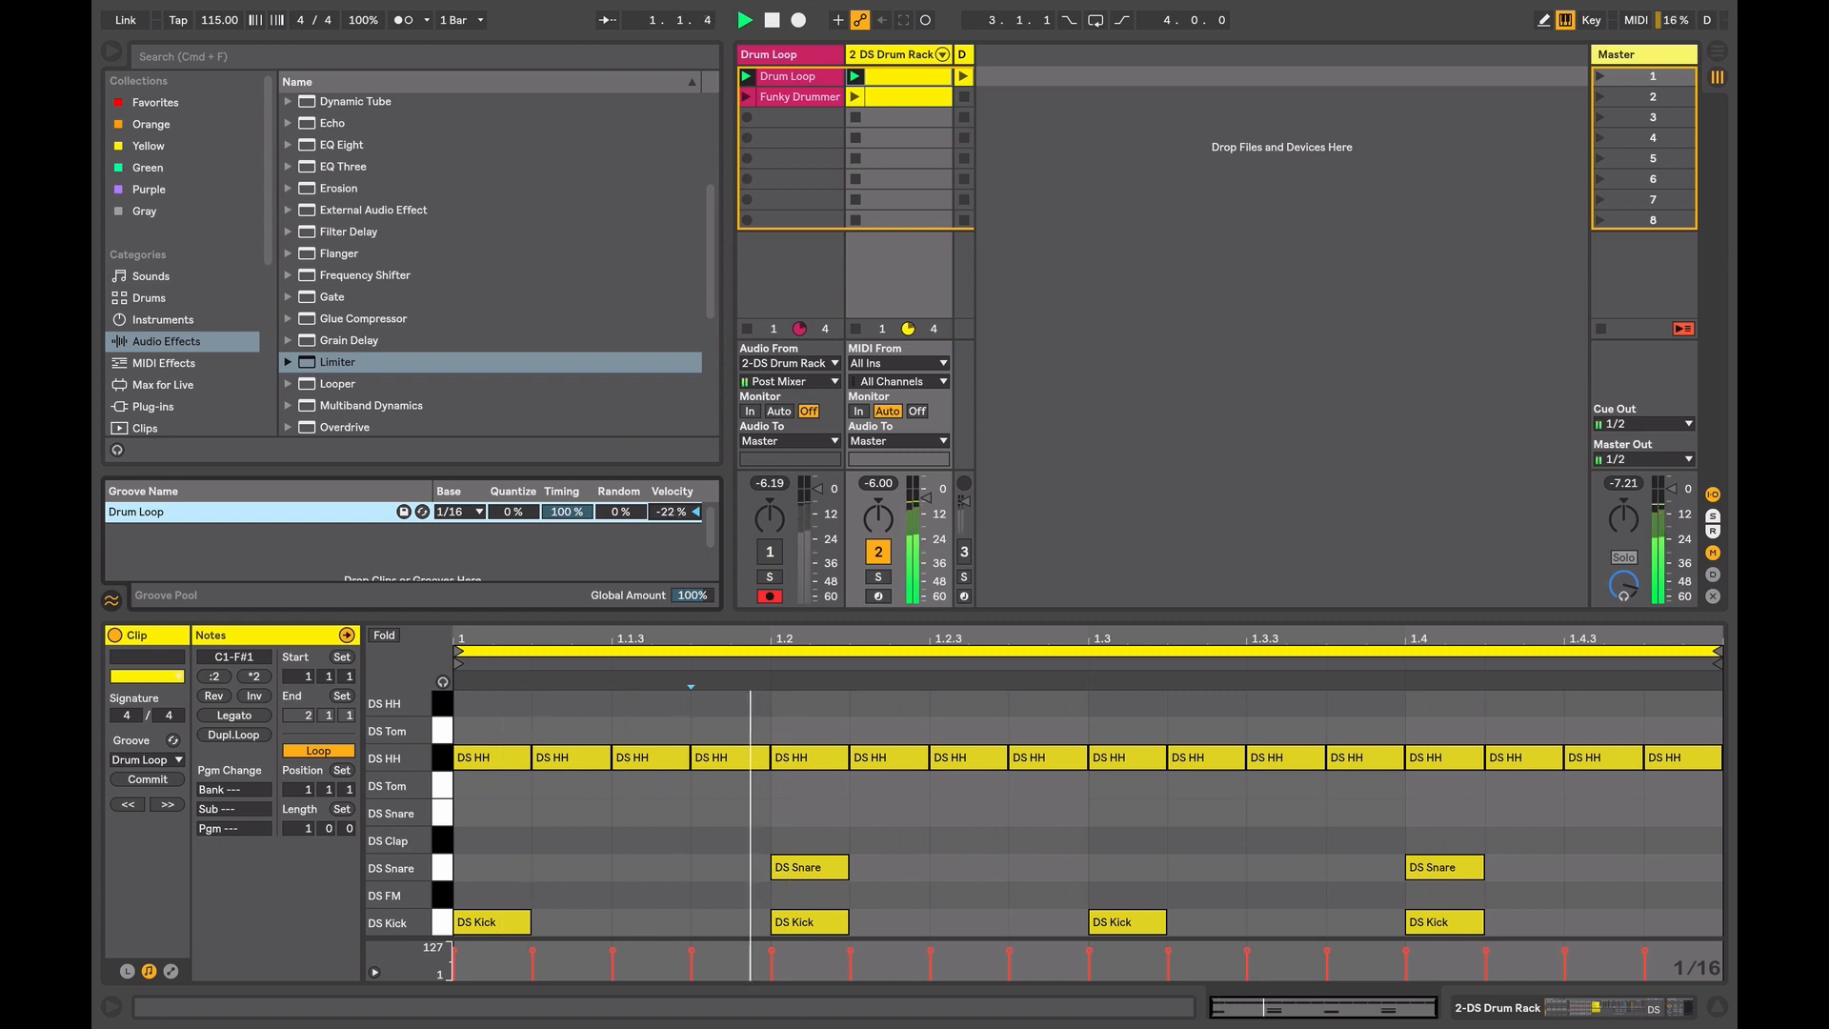
{"action": "left_click_drag", "start_coordinate": [672, 514], "coordinate": [672, 530]}
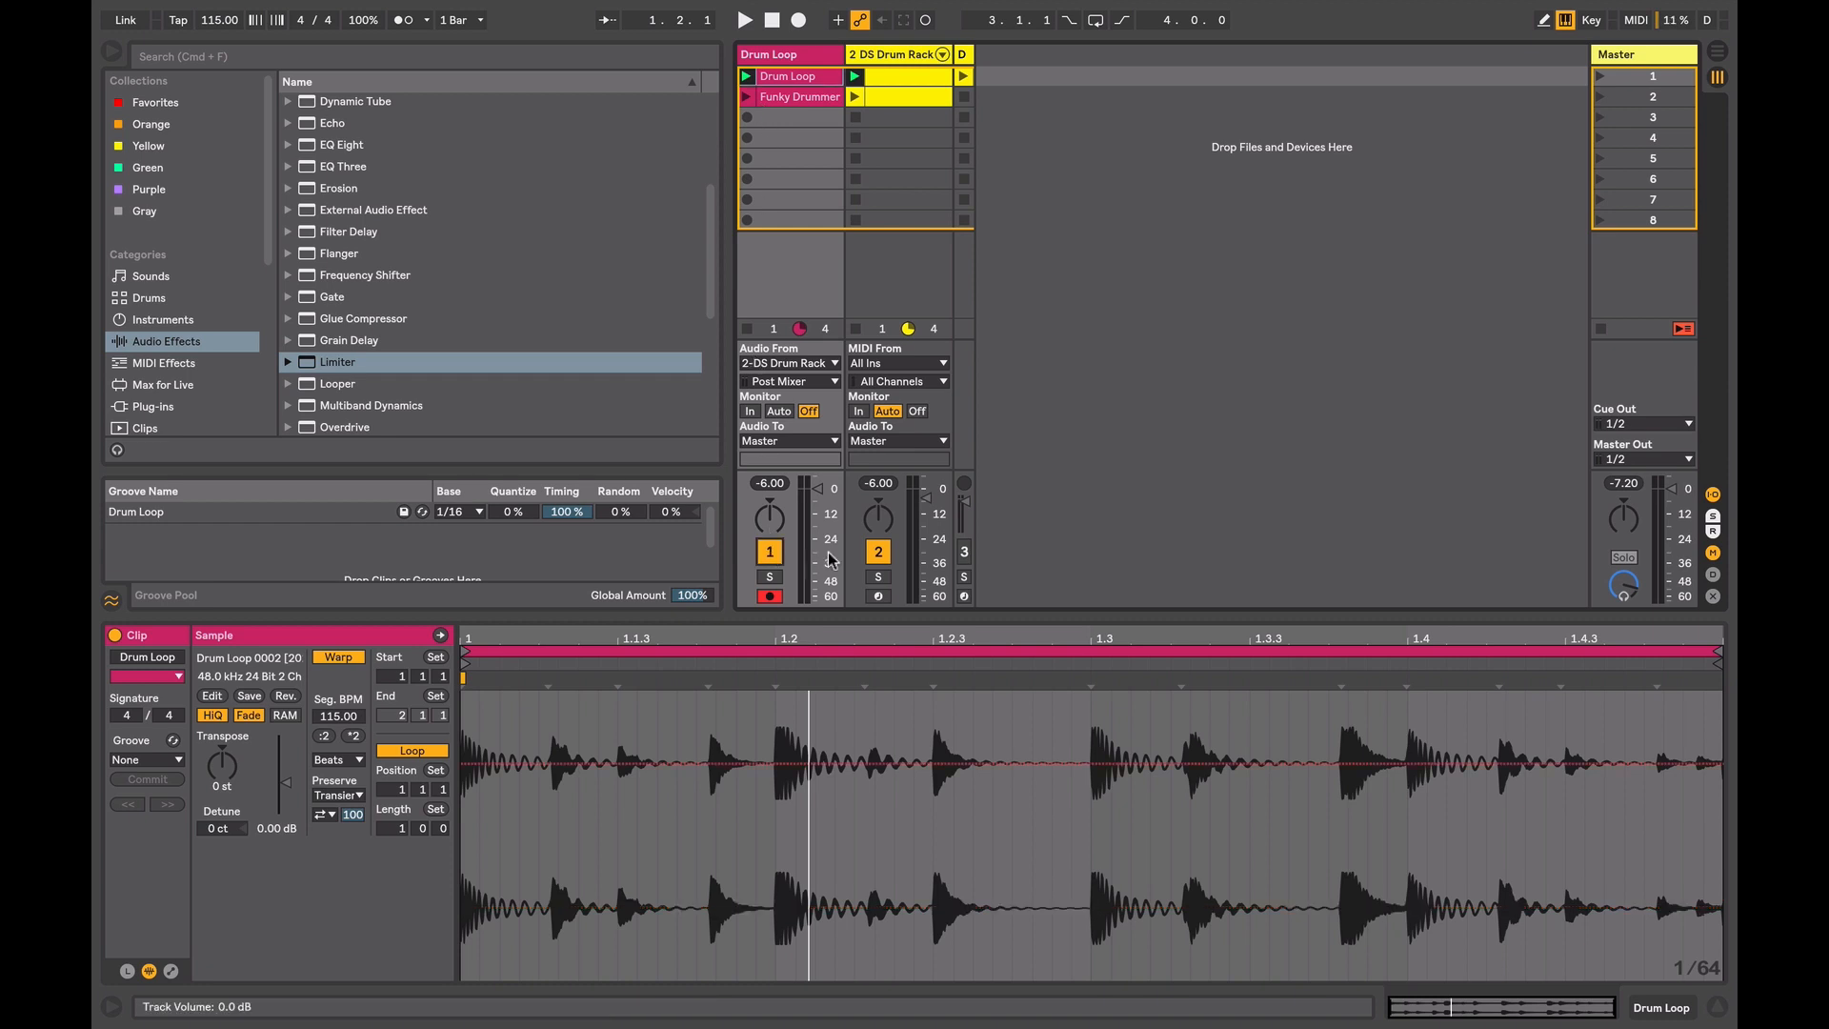
- Play the Funky Drummer audio clip and extract its groove into the Groove Pool
{"action": "left_click", "coordinate": [747, 98]}
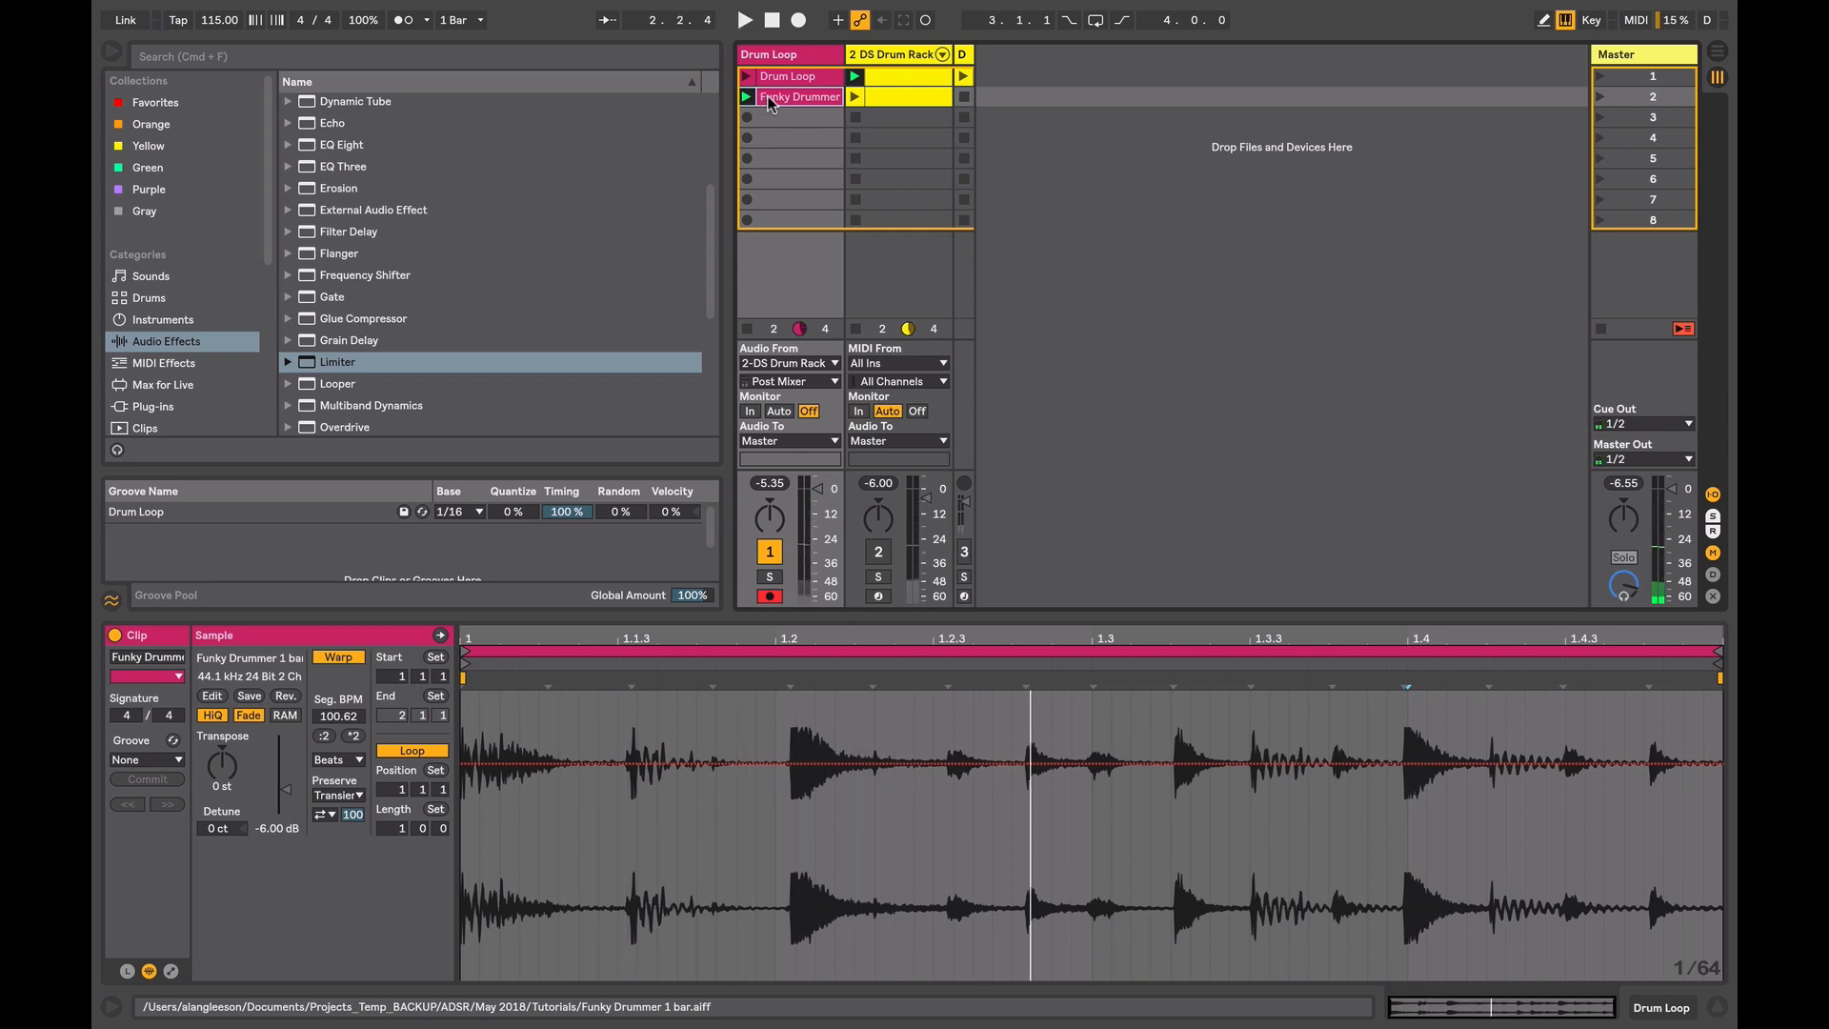
{"action": "right_click", "coordinate": [774, 99]}
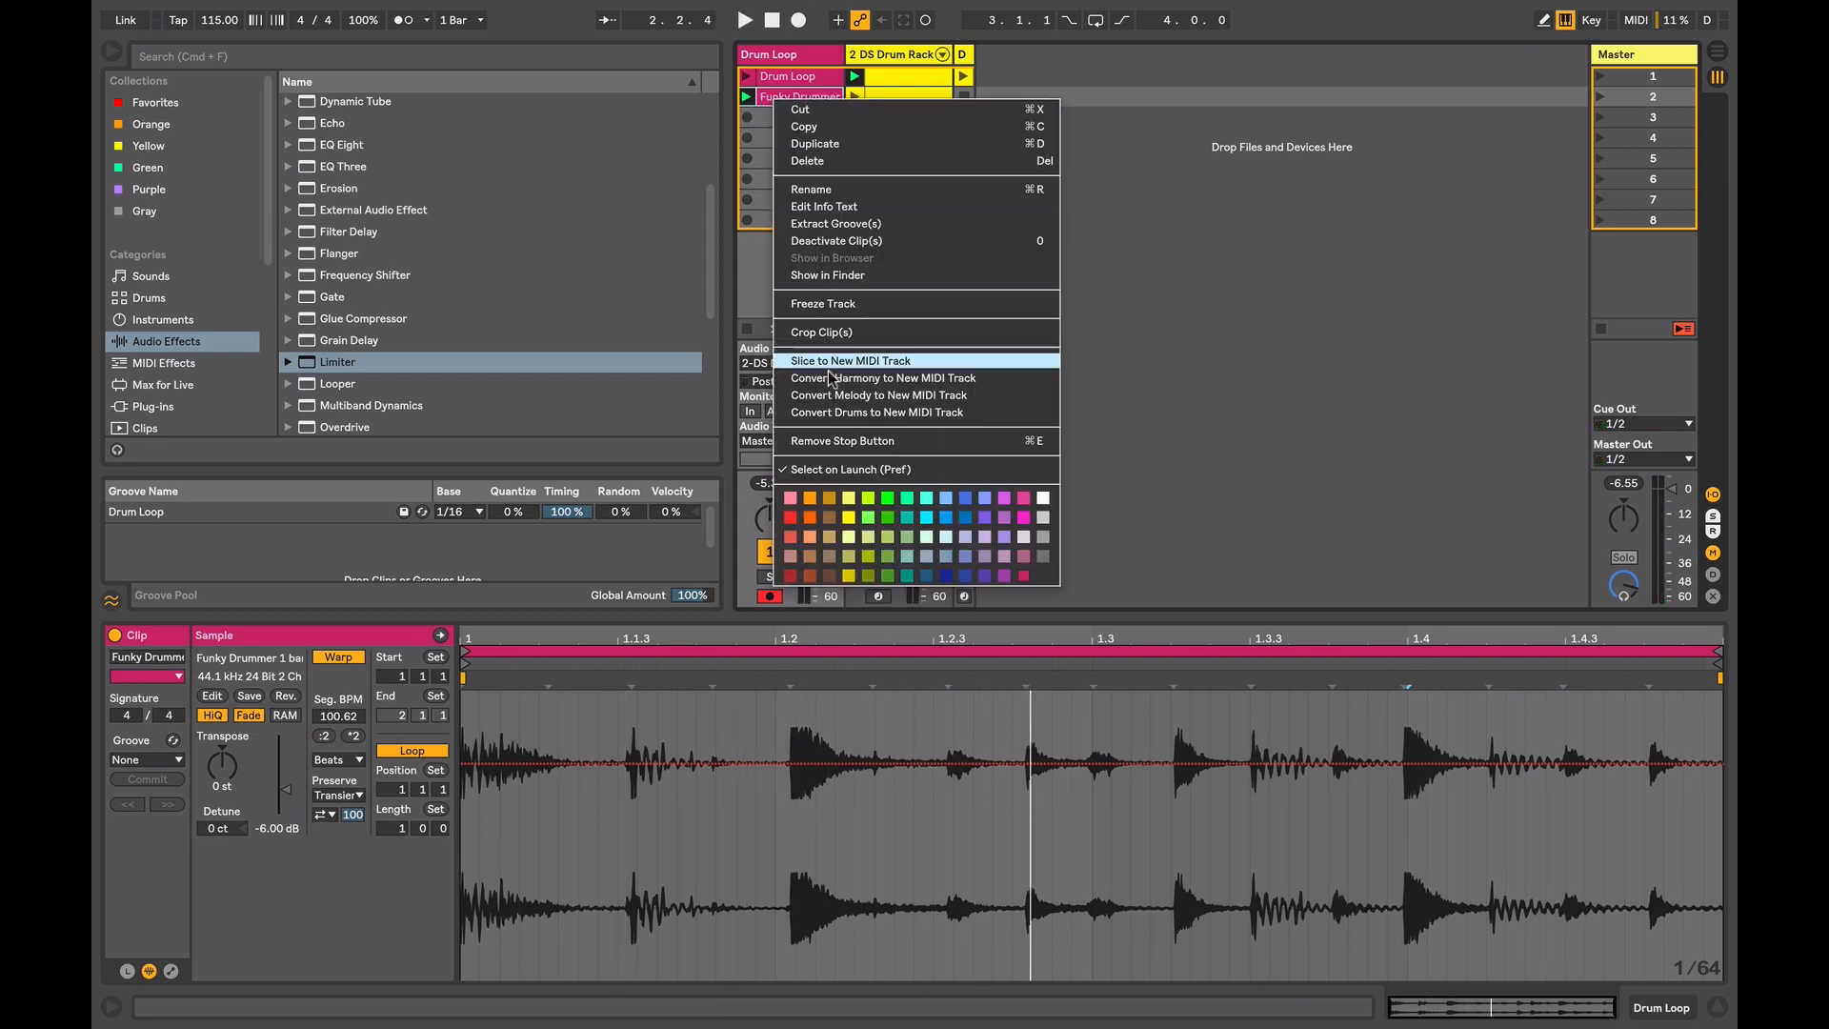
{"action": "left_click", "coordinate": [849, 225]}
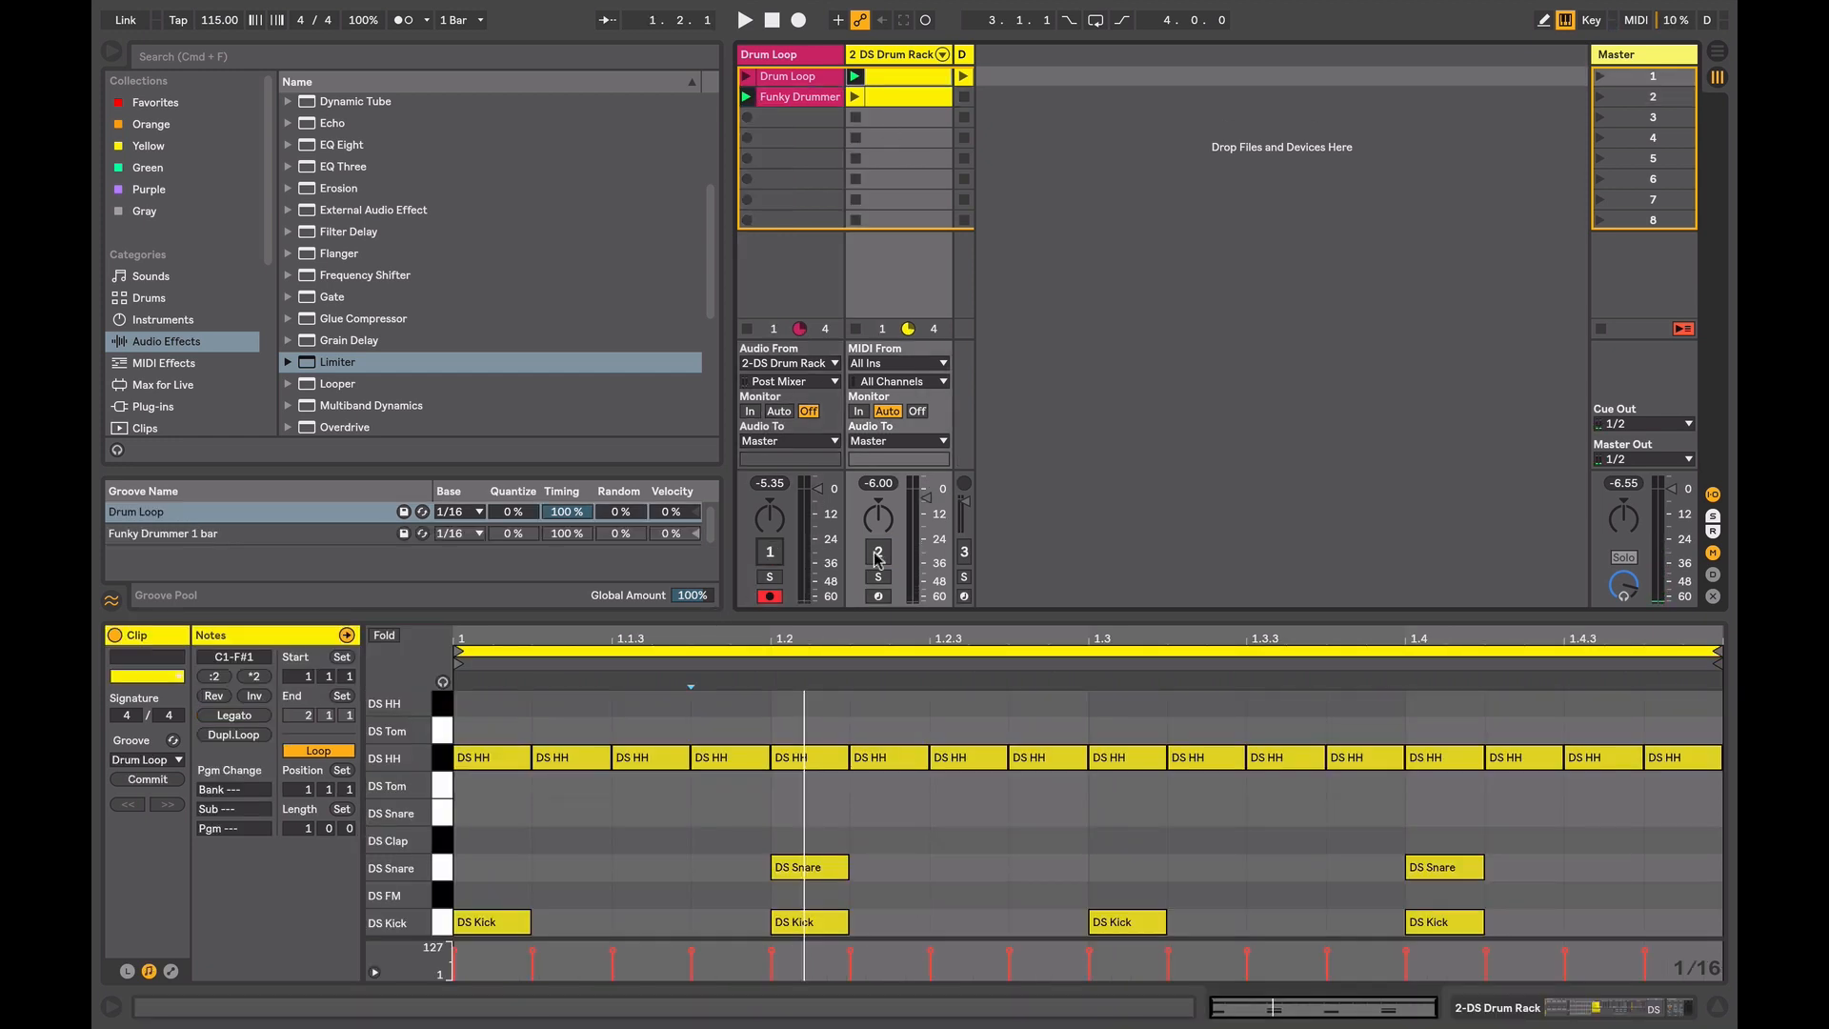
- Play the DS Drum Rack MIDI clip and switch its groove to Funky Drummer 1 bar
{"action": "key", "text": "space"}
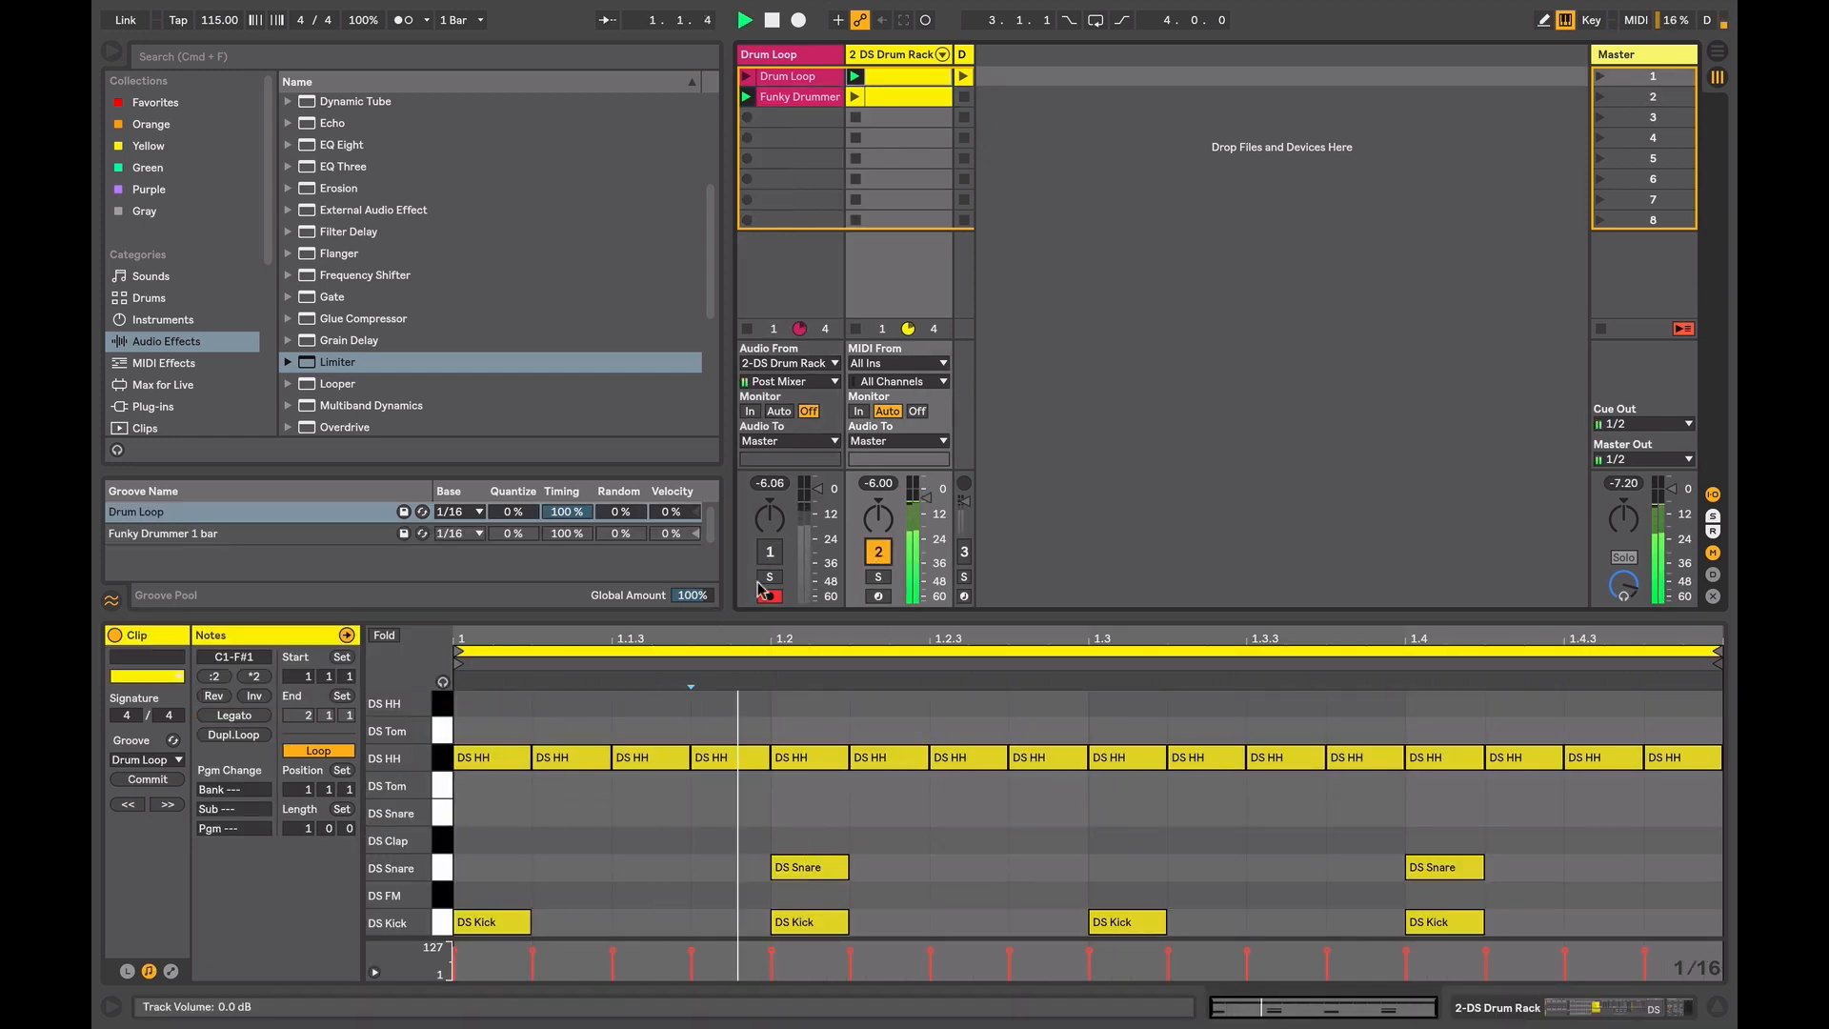
{"action": "left_click", "coordinate": [145, 760]}
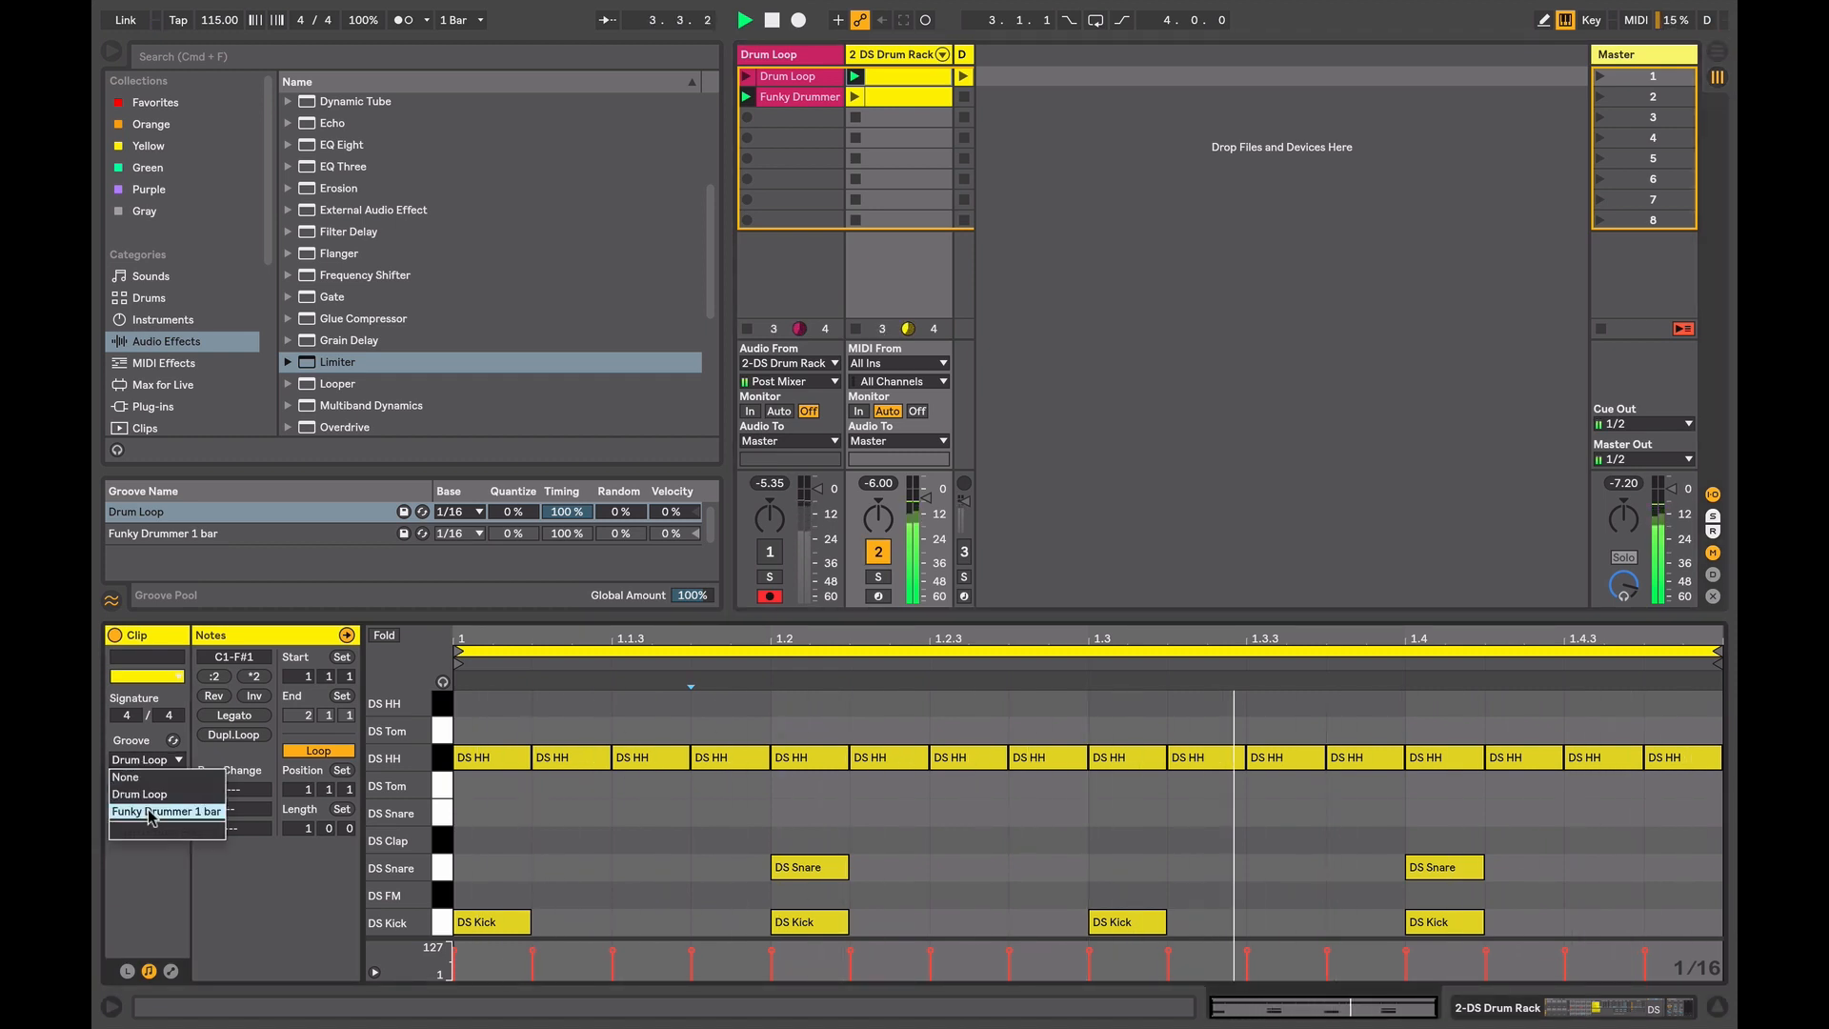
{"action": "left_click", "coordinate": [149, 812]}
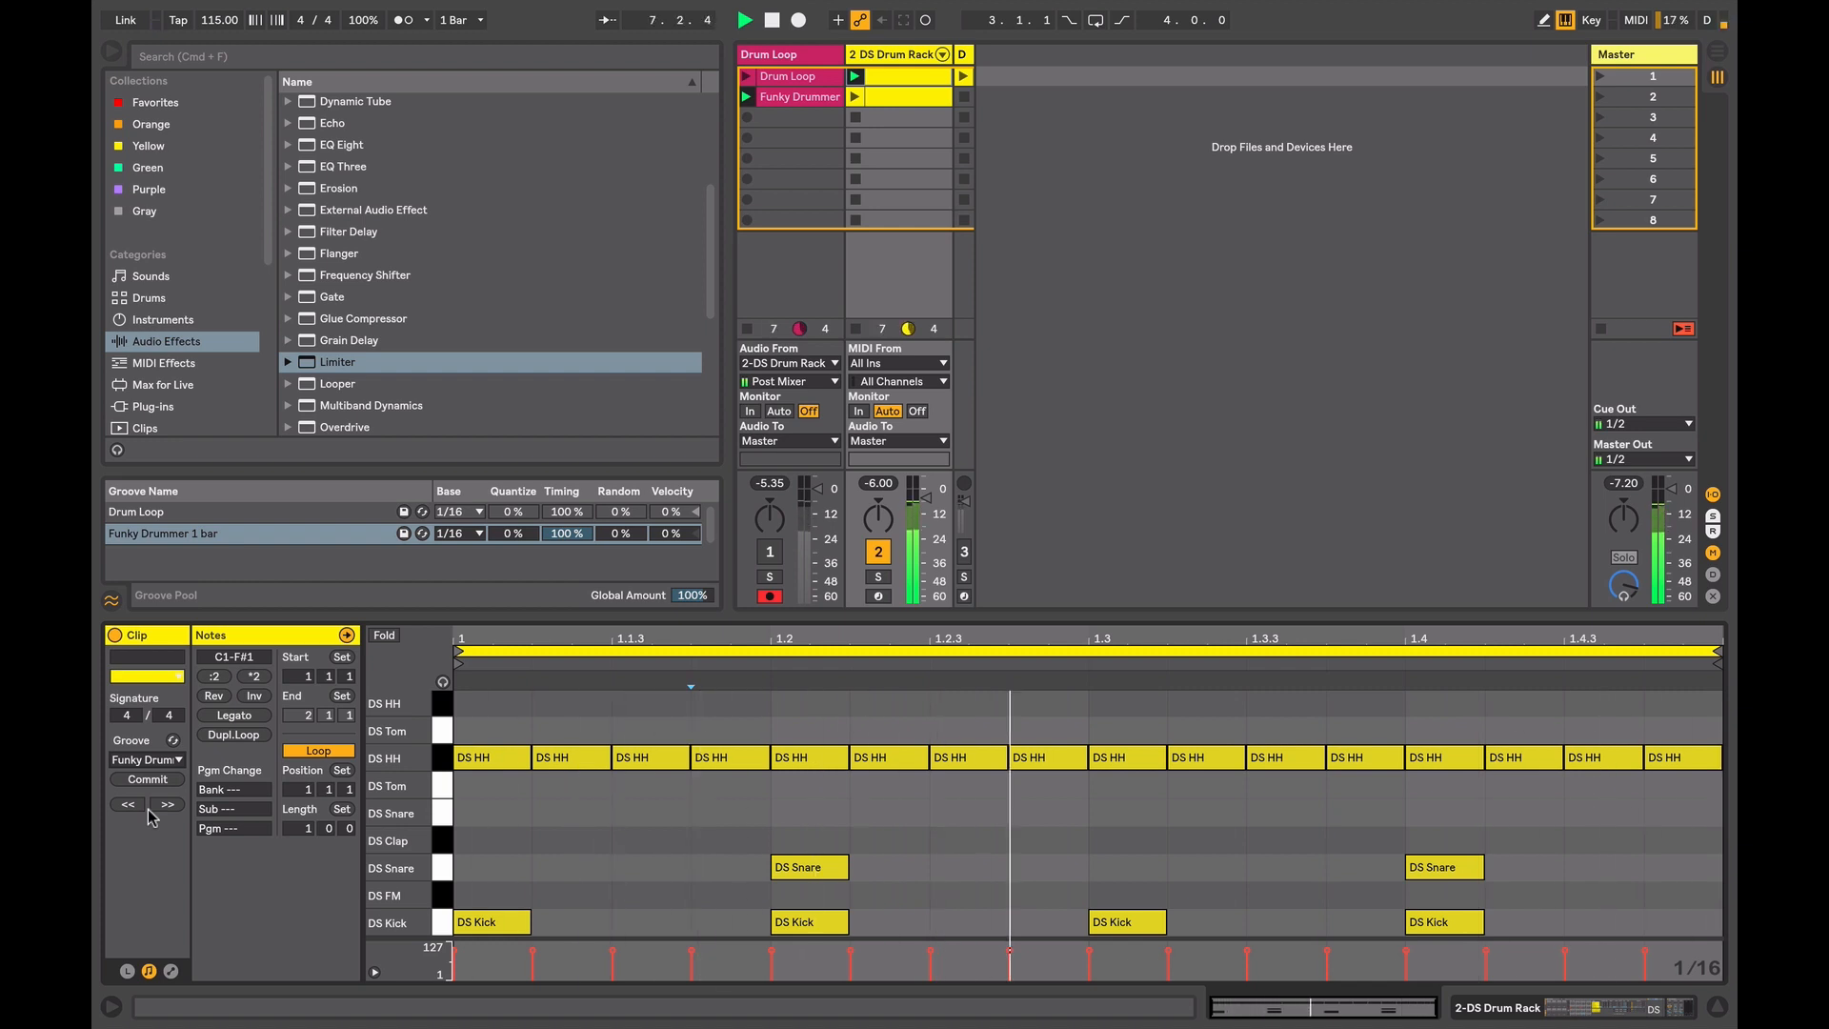
- Show the Funky Drummer audio clip's waveform to examine its timing
{"action": "left_click", "coordinate": [780, 99]}
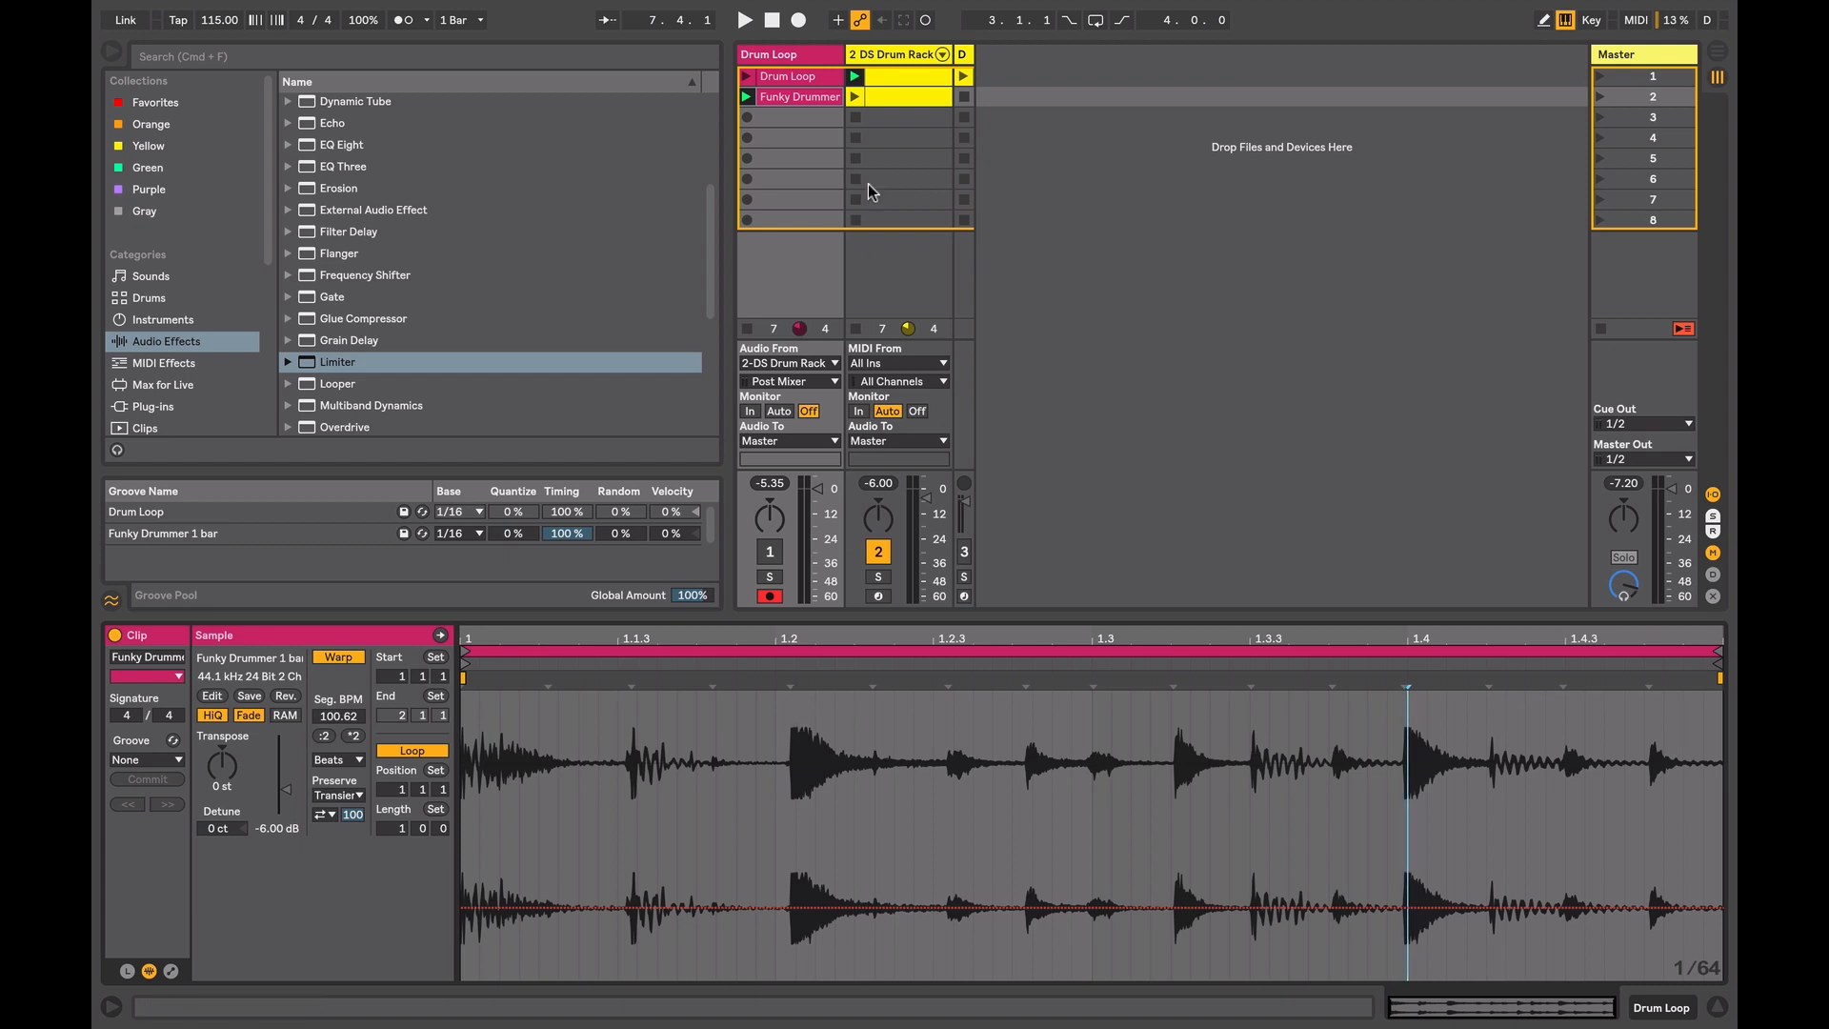
- Play the first DS Drum Rack clip and adjust the Funky Drummer 1 bar groove to Quantize 100 %, Timing 51 % and Velocity 28 %
{"action": "left_click", "coordinate": [877, 81]}
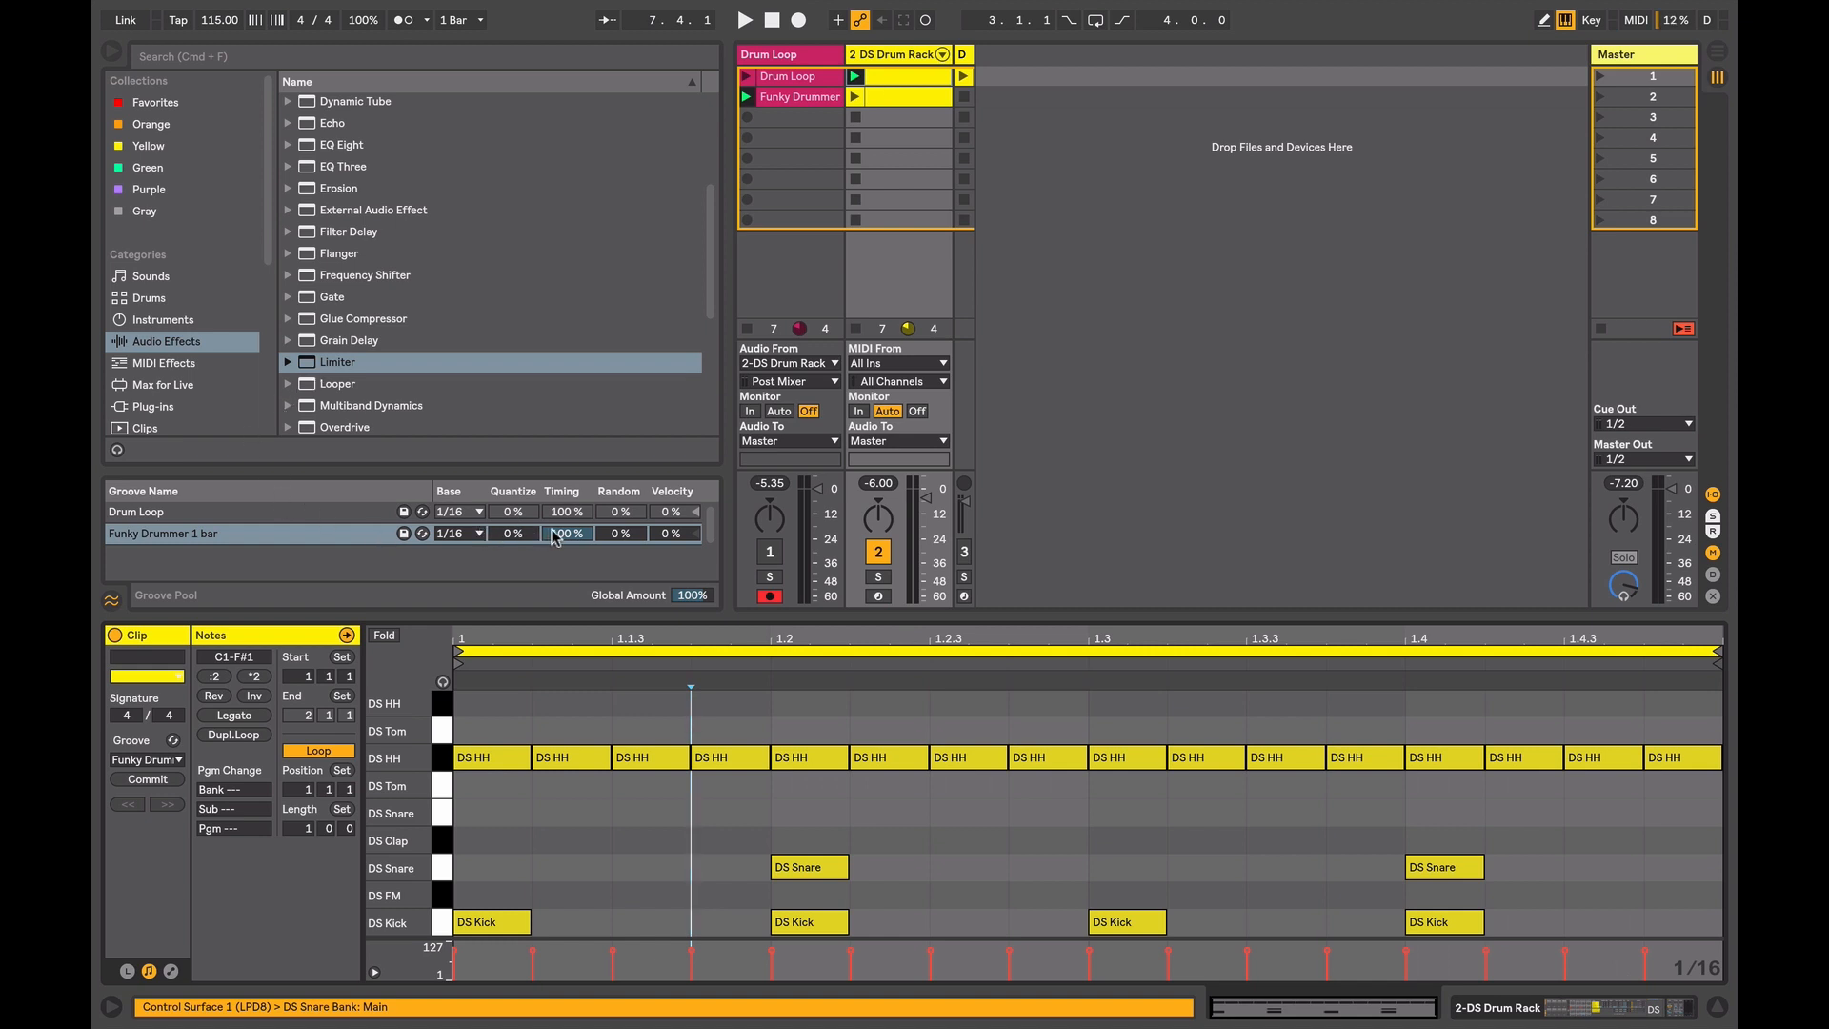
{"action": "left_click", "coordinate": [512, 533]}
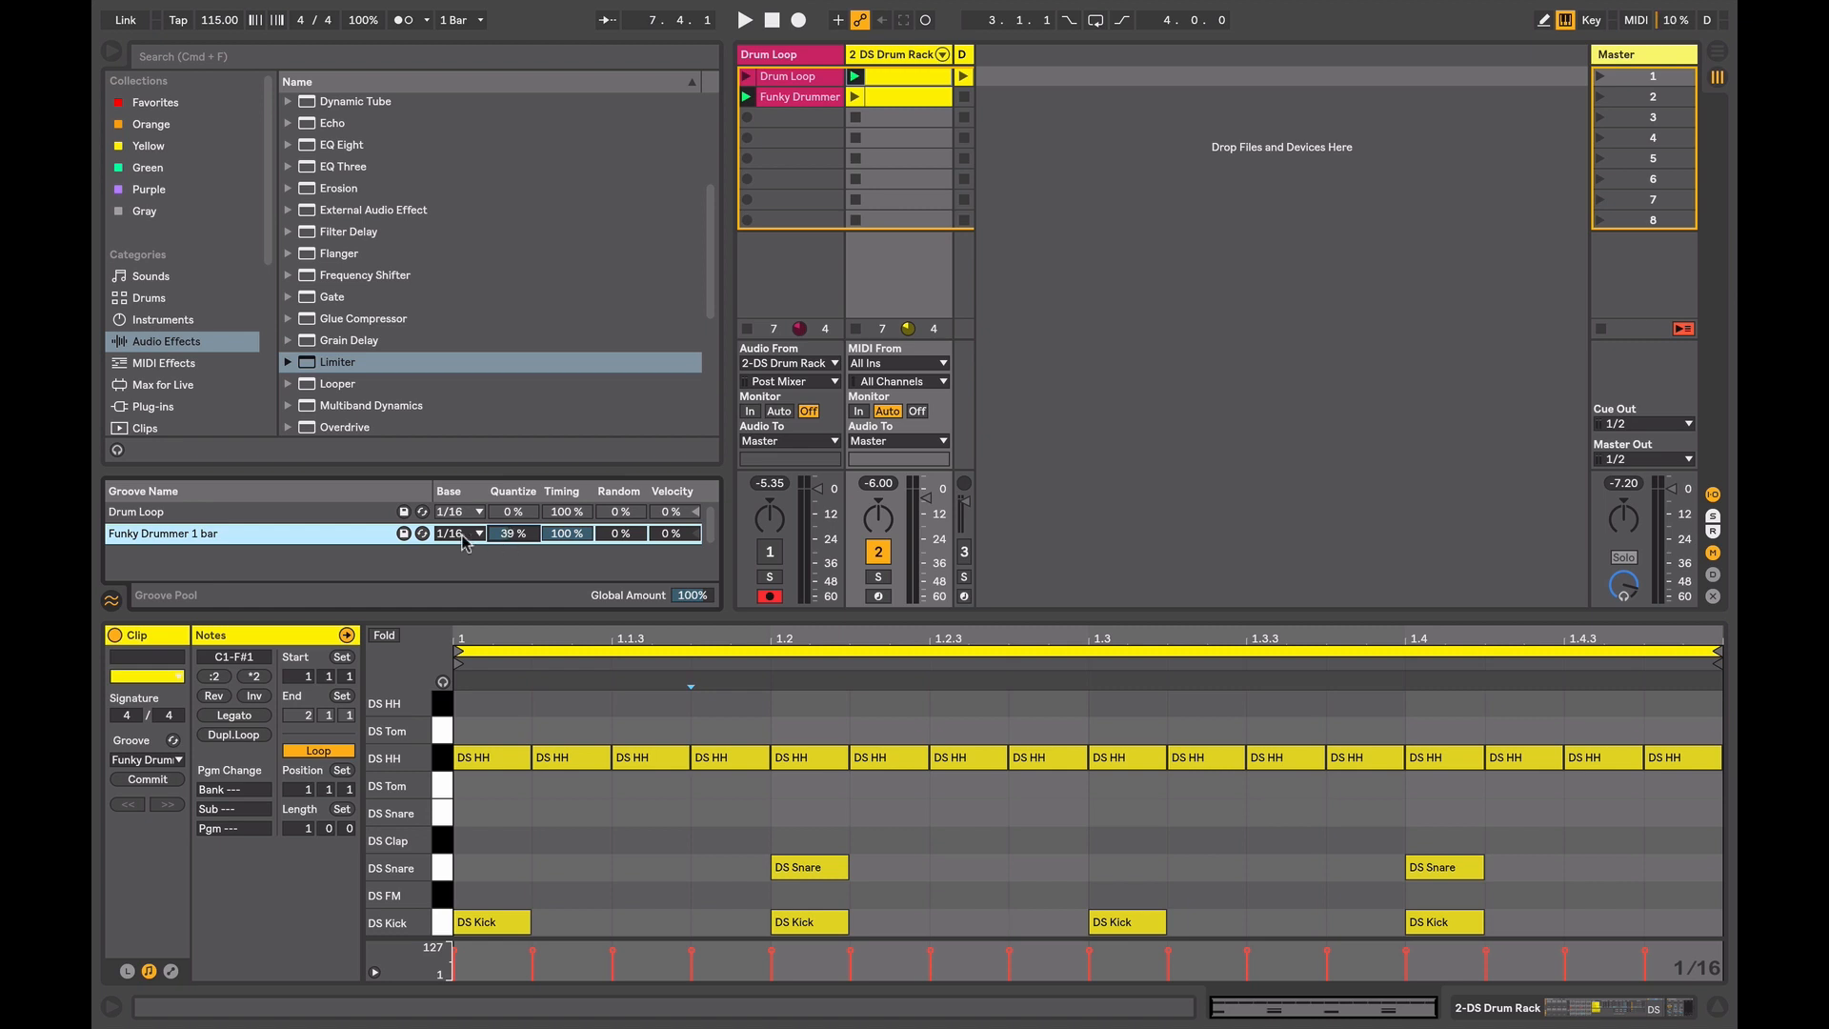
{"action": "key", "text": "space"}
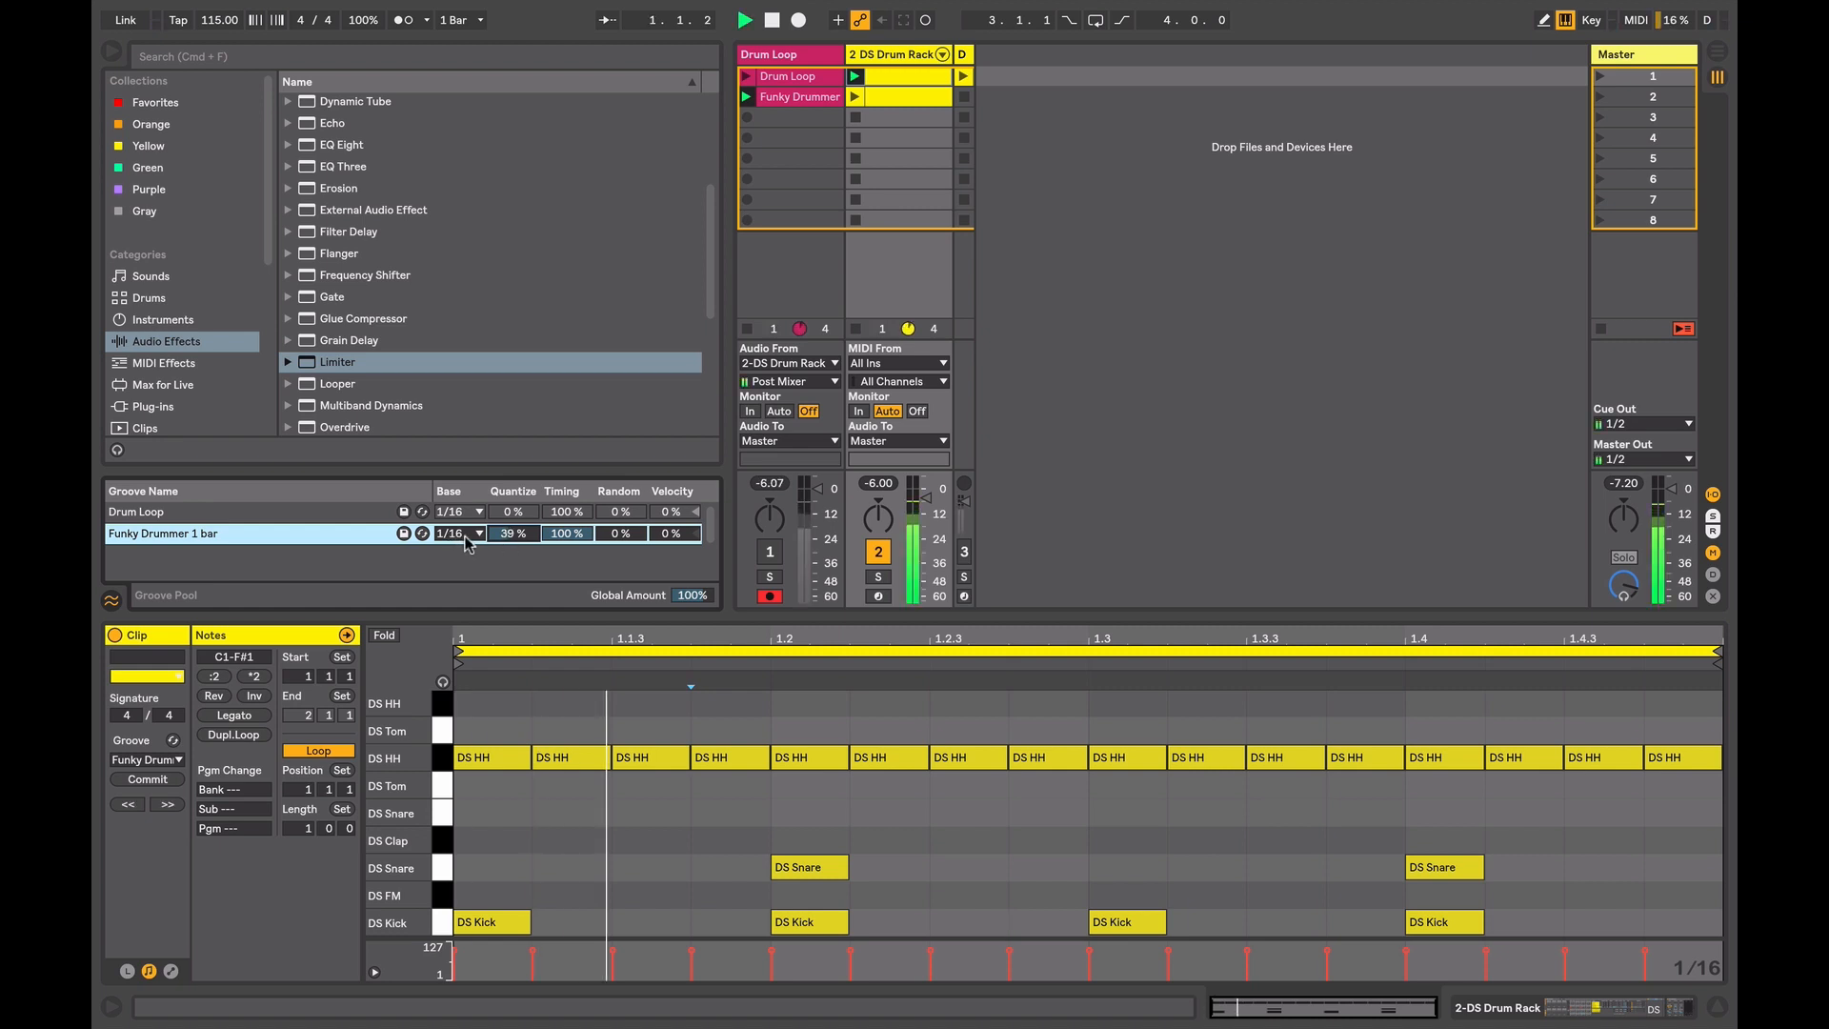
{"action": "left_click_drag", "start_coordinate": [508, 535], "coordinate": [509, 477]}
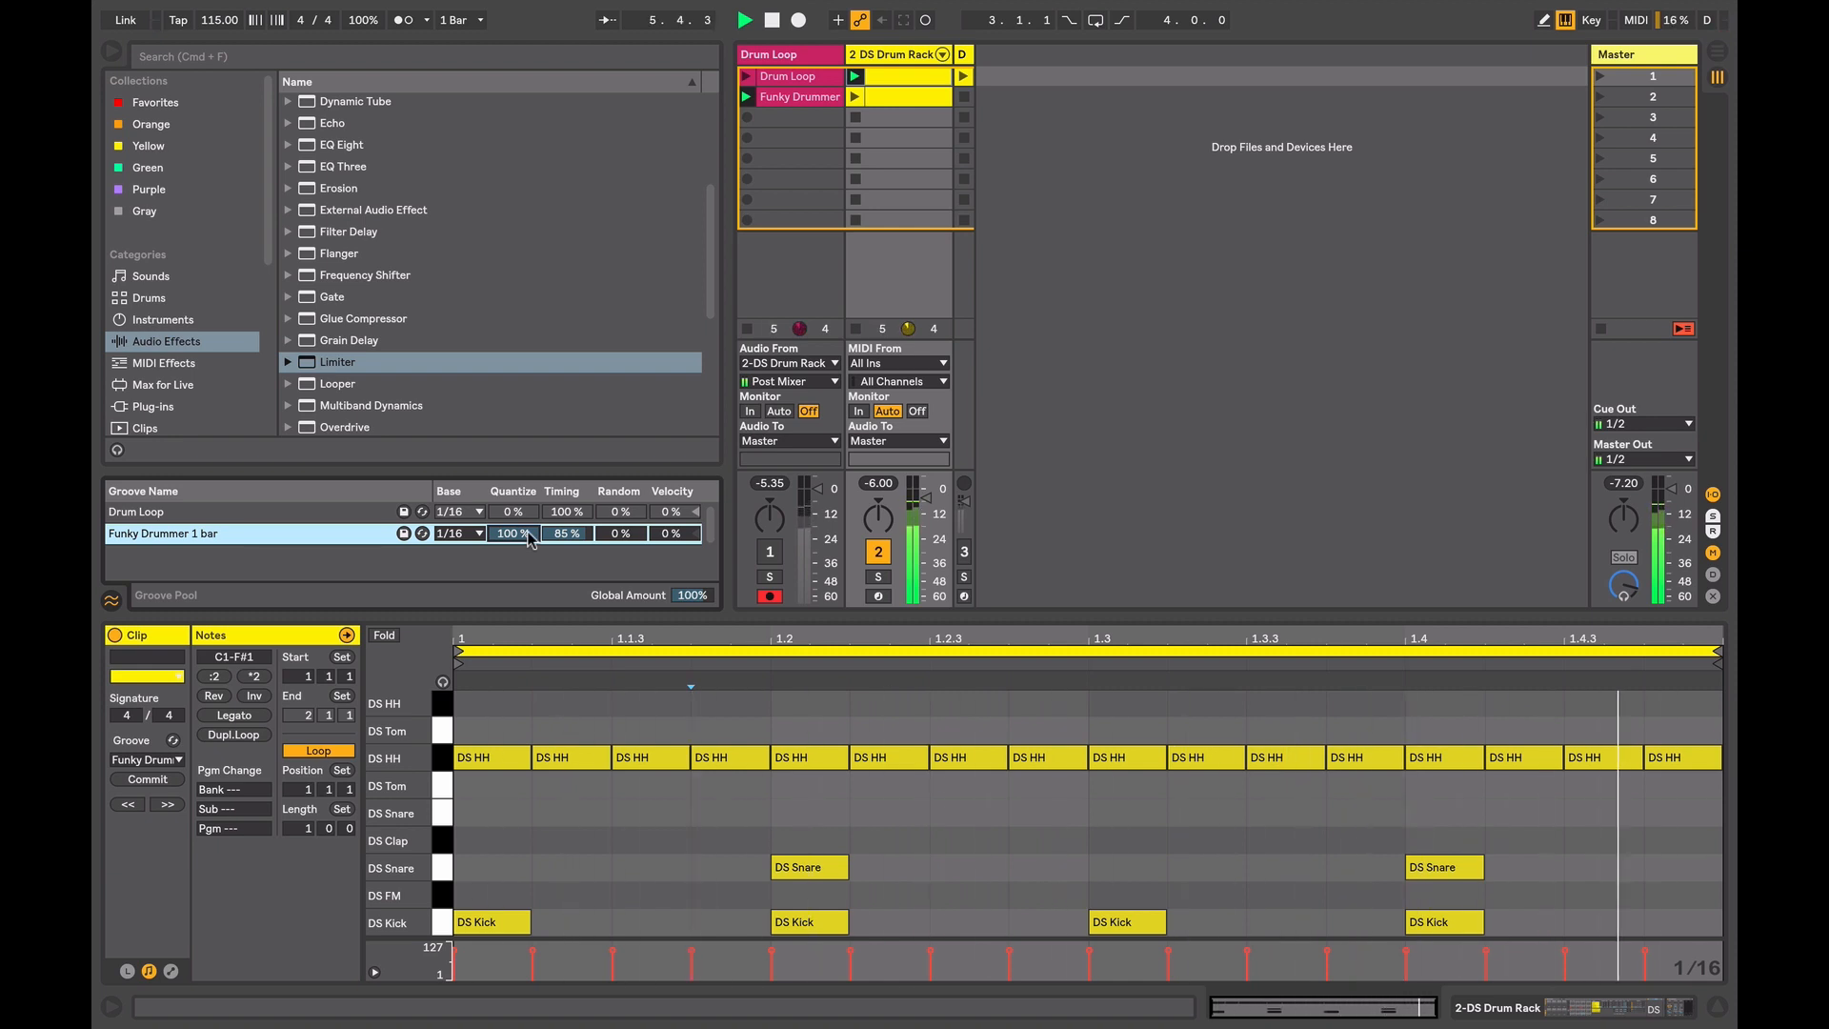
{"action": "left_click_drag", "start_coordinate": [558, 534], "coordinate": [558, 615]}
{"action": "left_click_drag", "start_coordinate": [558, 541], "coordinate": [558, 526]}
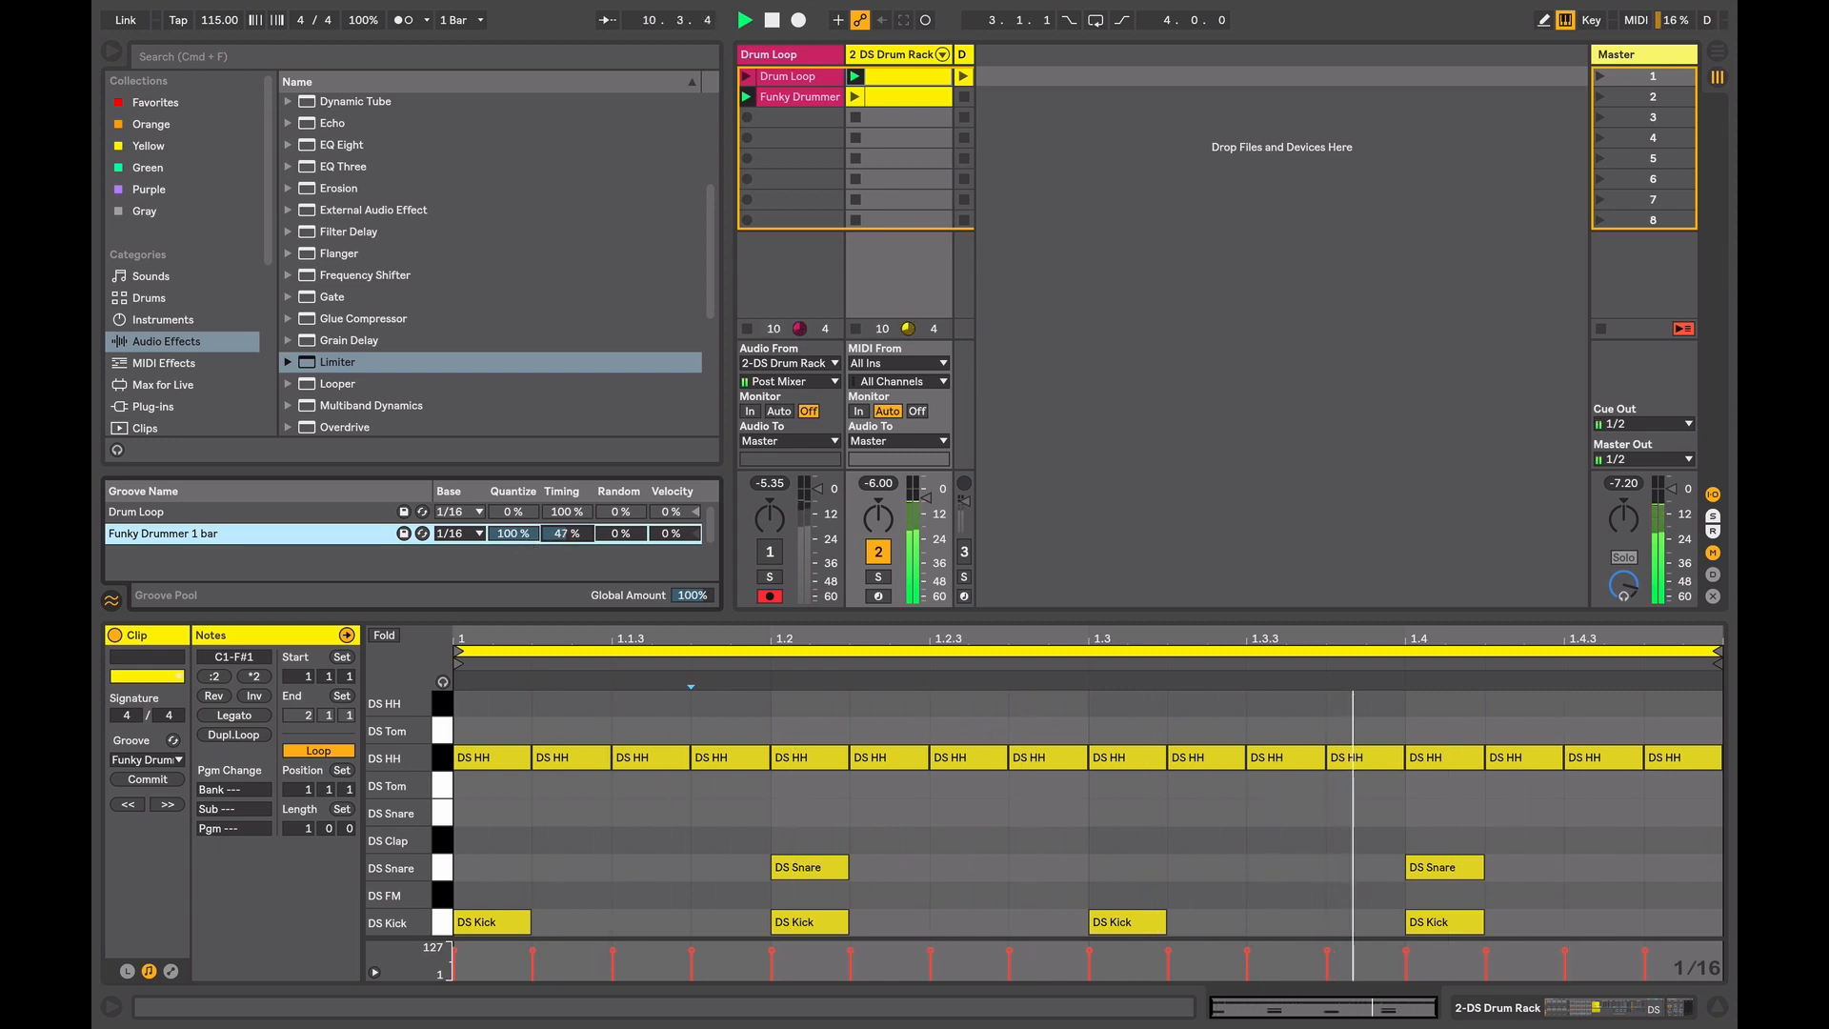
{"action": "left_click_drag", "start_coordinate": [569, 543], "coordinate": [673, 562]}
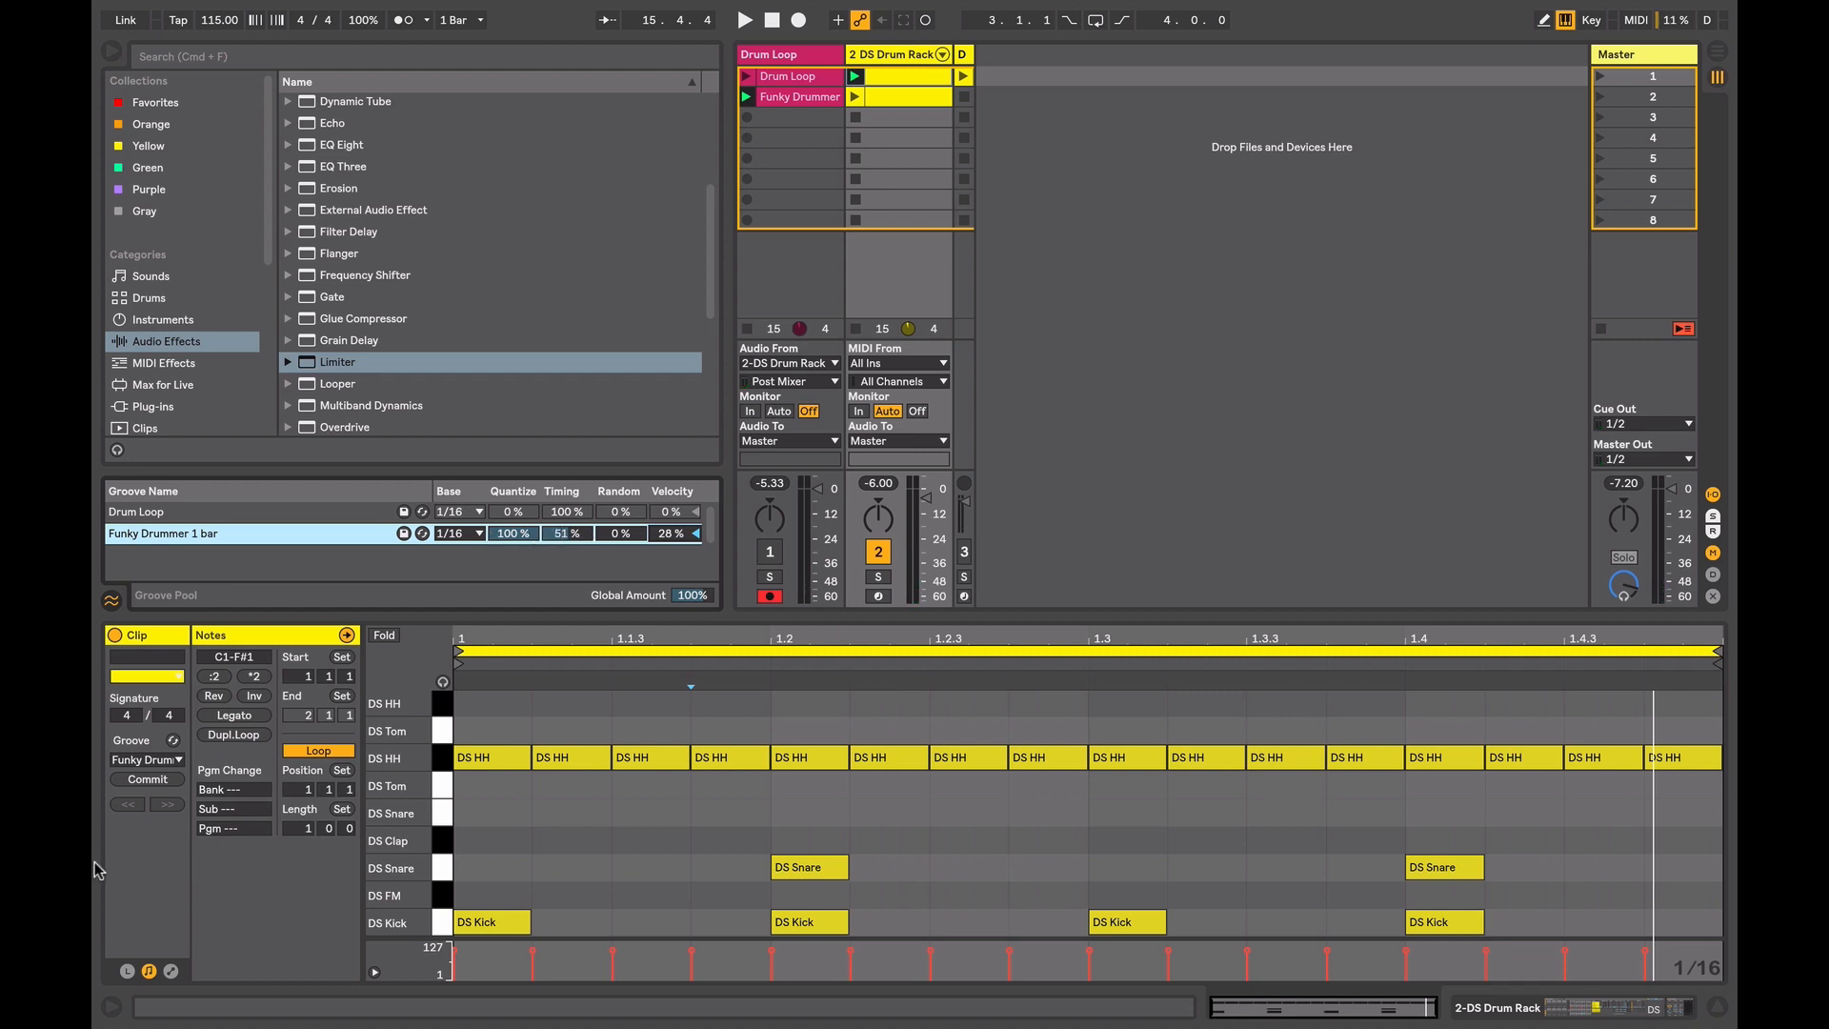
- Play the second DS Drum Rack clip, audition the Drum Loop groove on it, and switch its groove to Funky Drummer 1 bar
{"action": "left_click", "coordinate": [854, 98]}
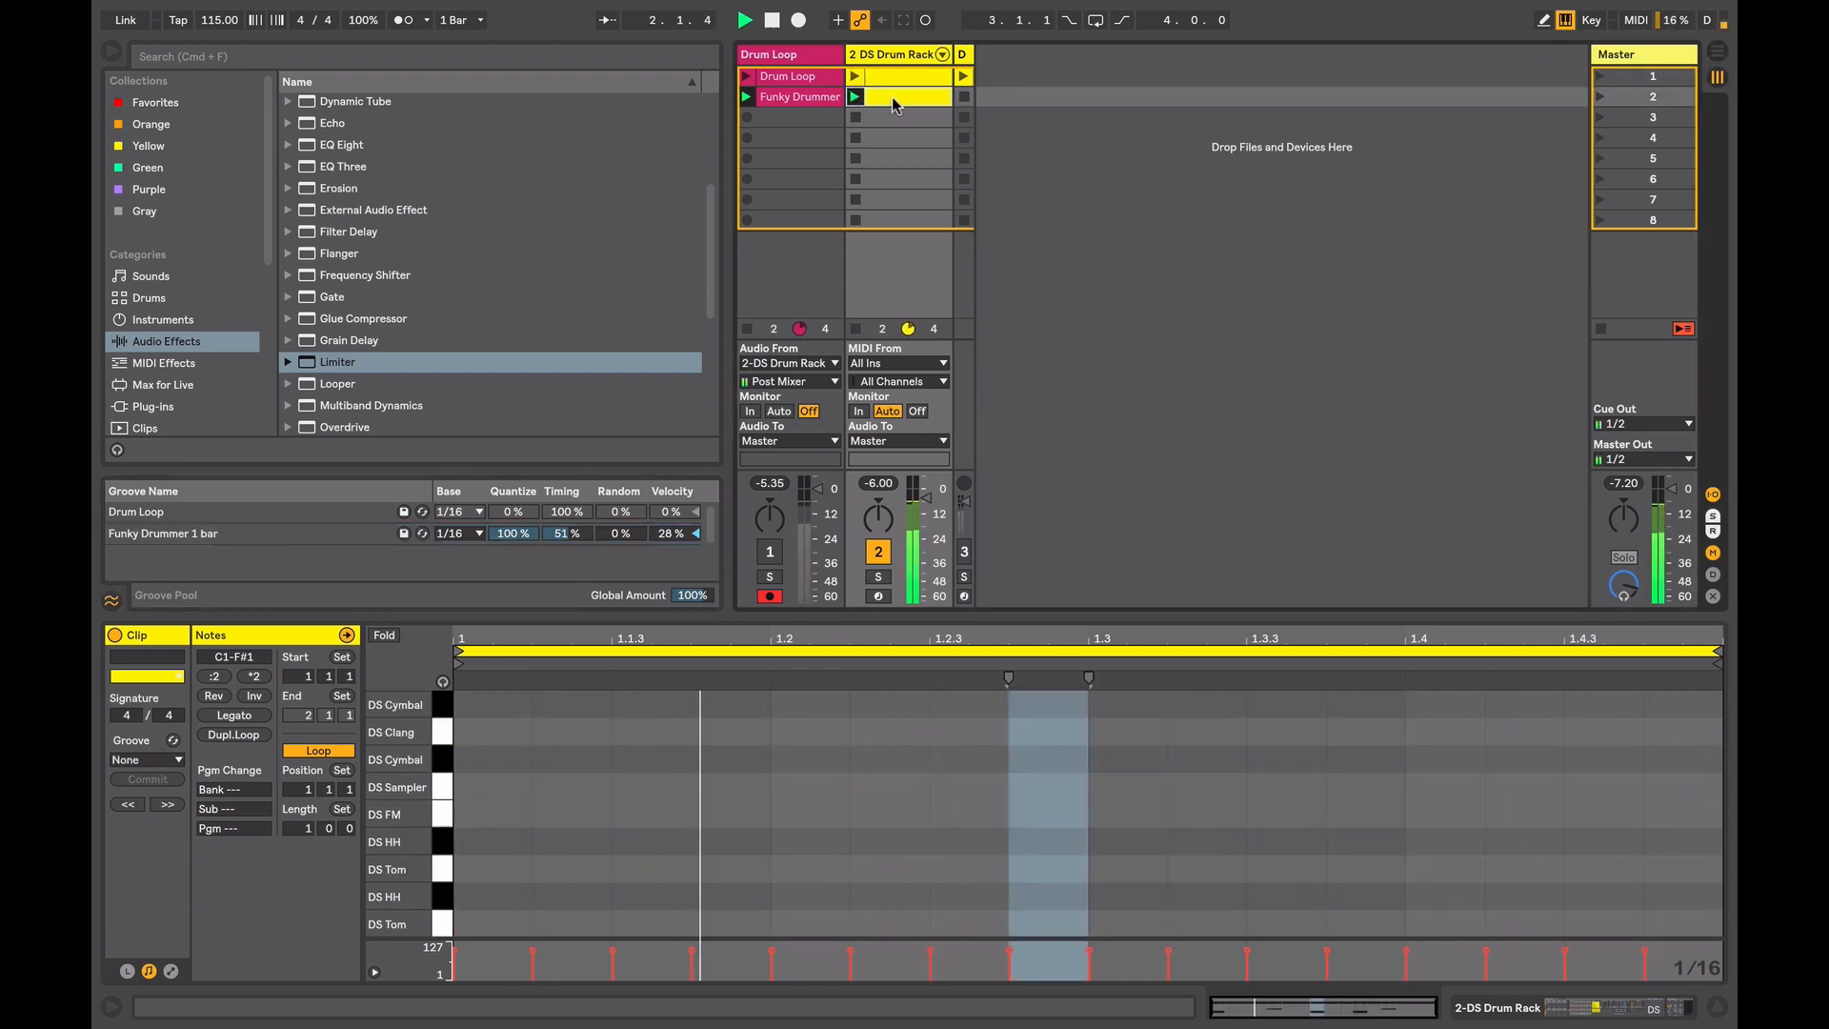
{"action": "left_click", "coordinate": [93, 860]}
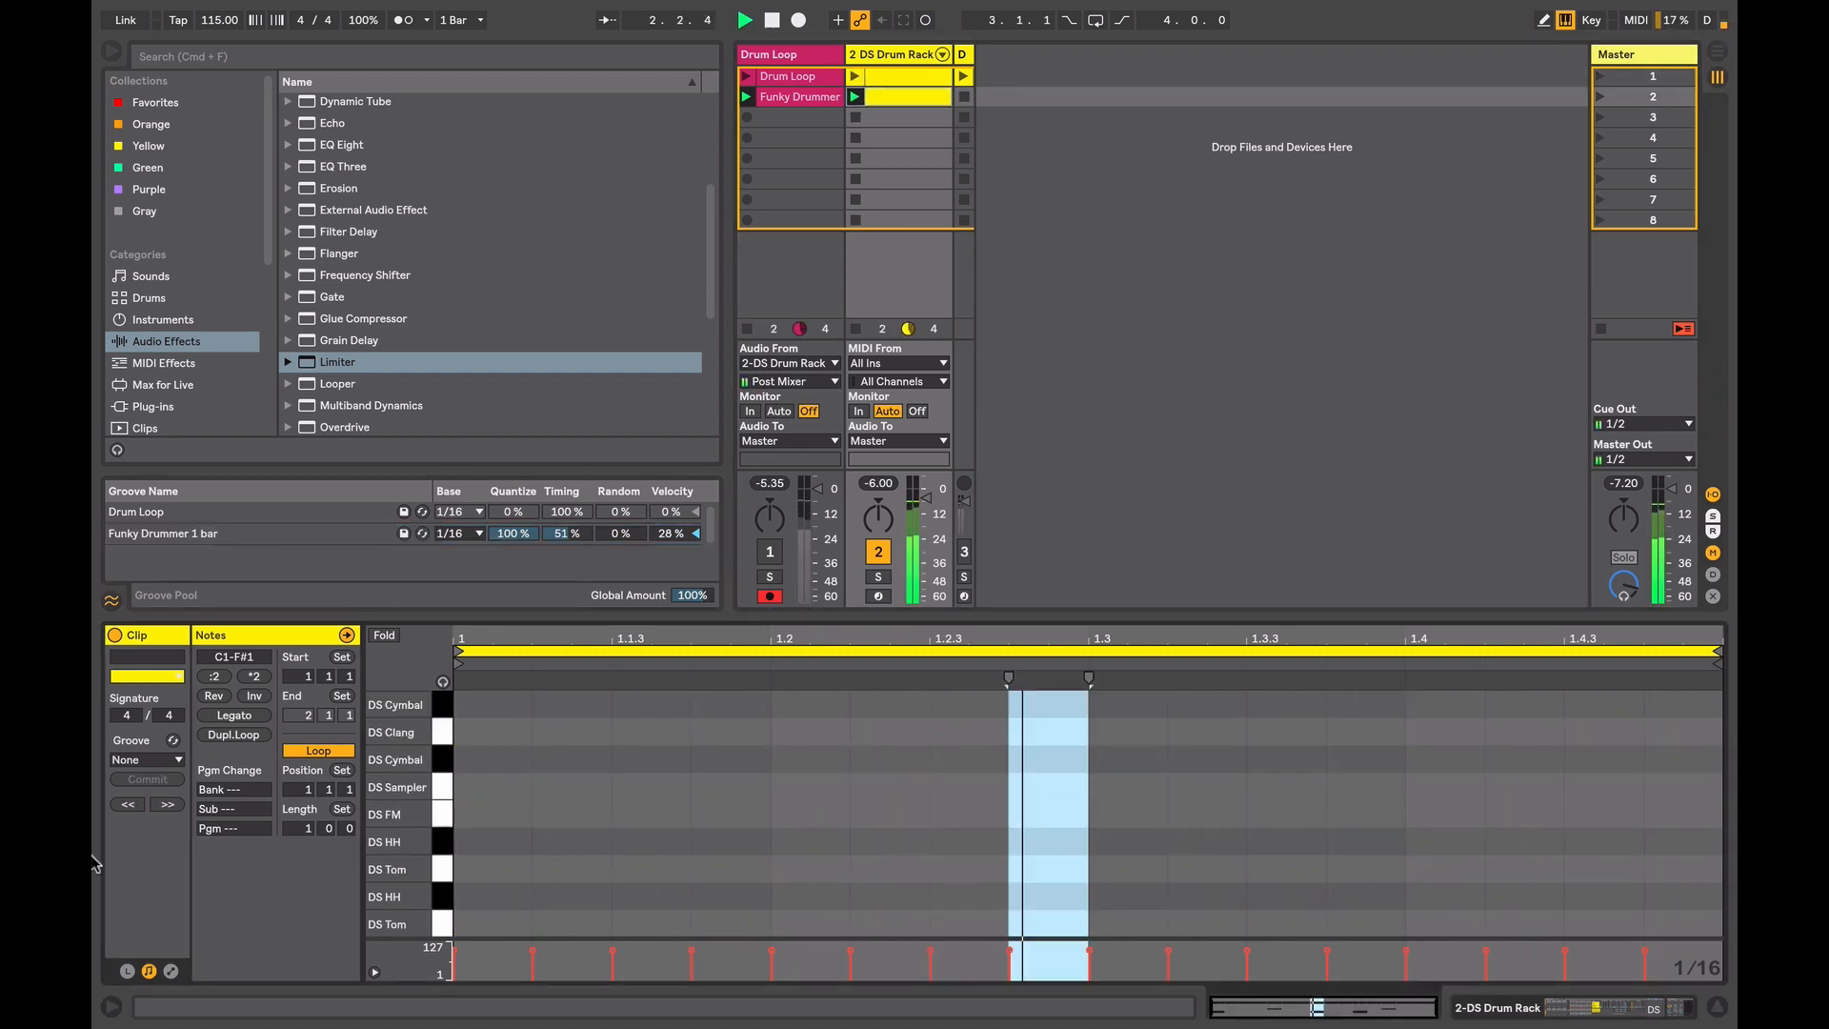
{"action": "left_click", "coordinate": [140, 759]}
{"action": "left_click", "coordinate": [141, 776]}
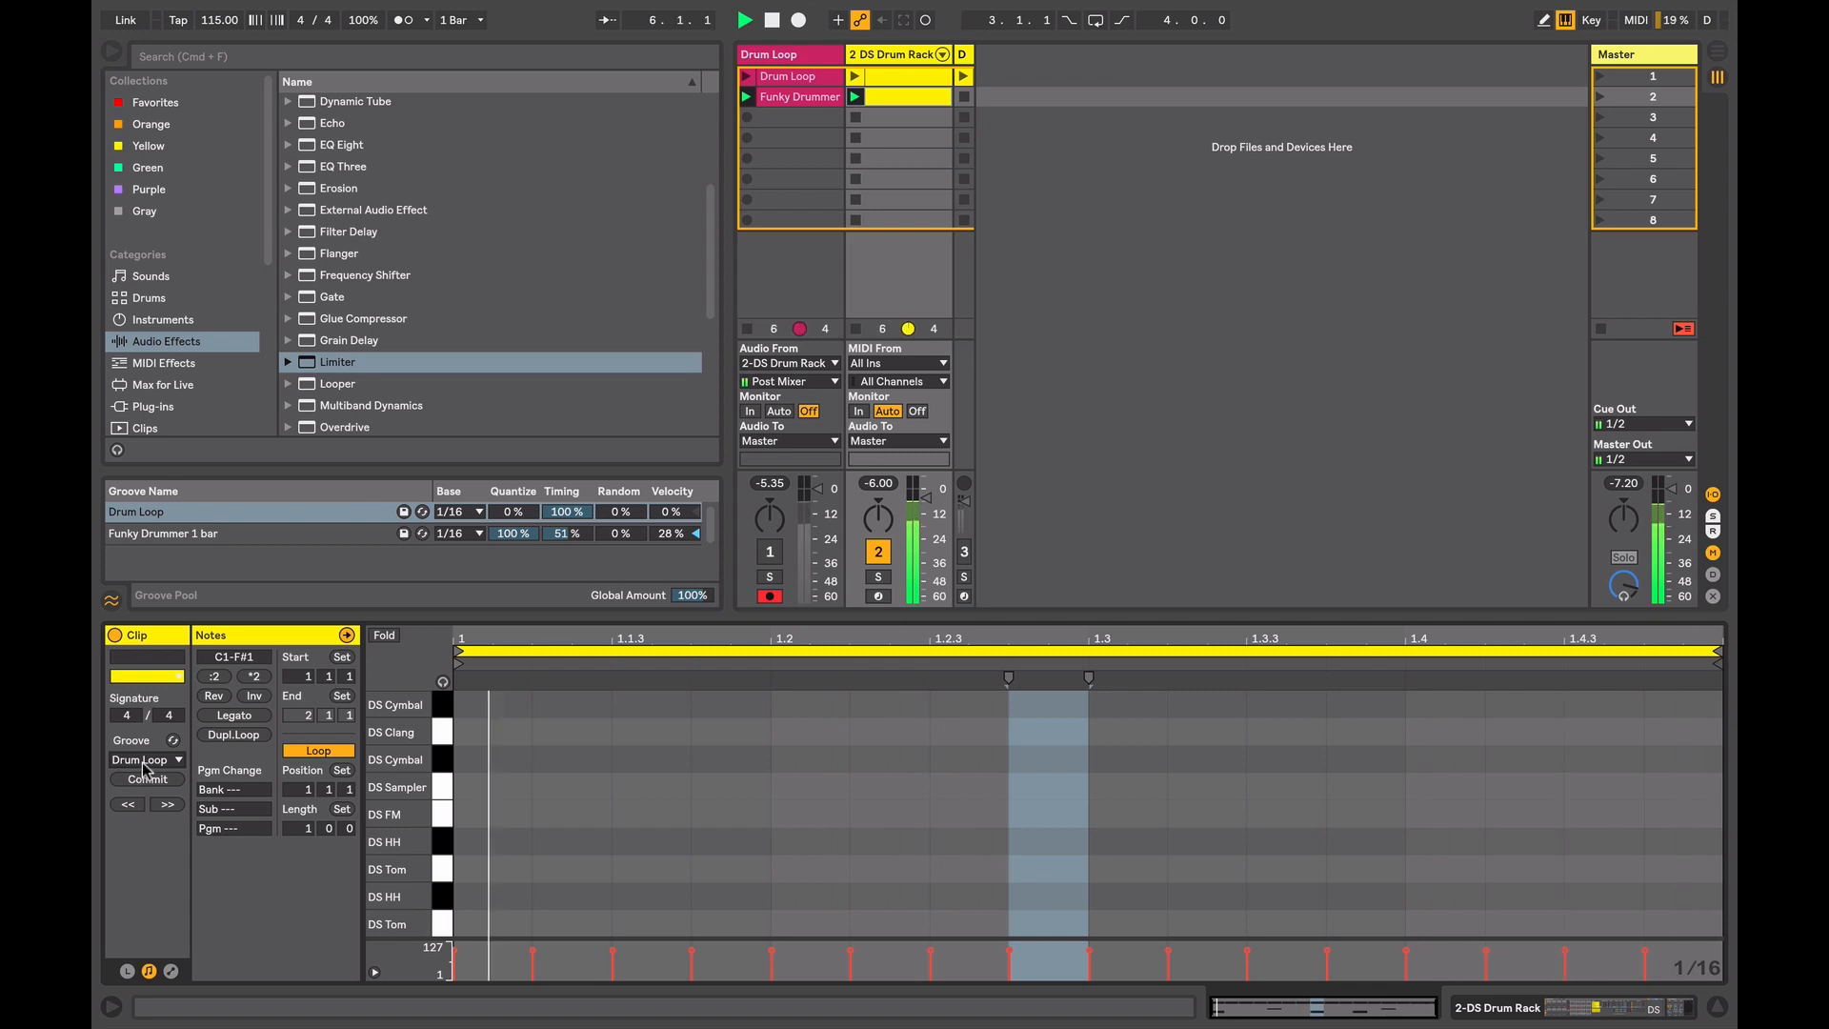
{"action": "left_click", "coordinate": [143, 760]}
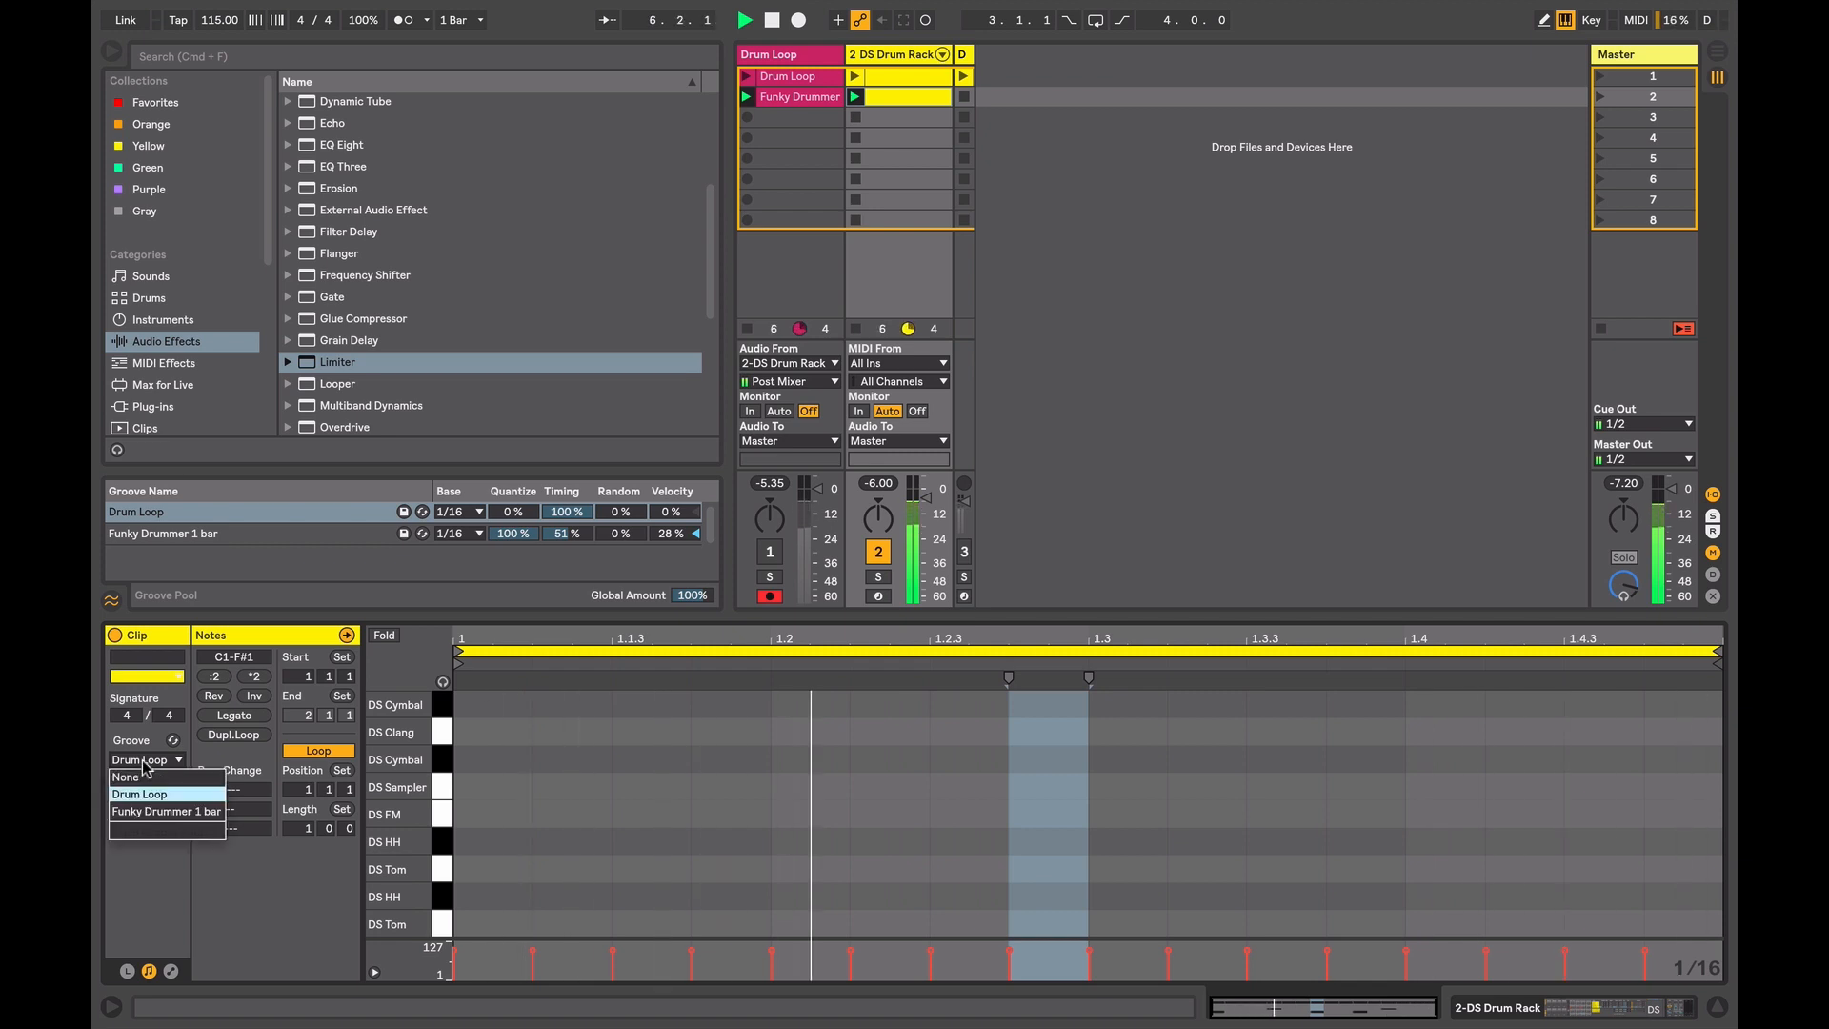
{"action": "left_click", "coordinate": [149, 811]}
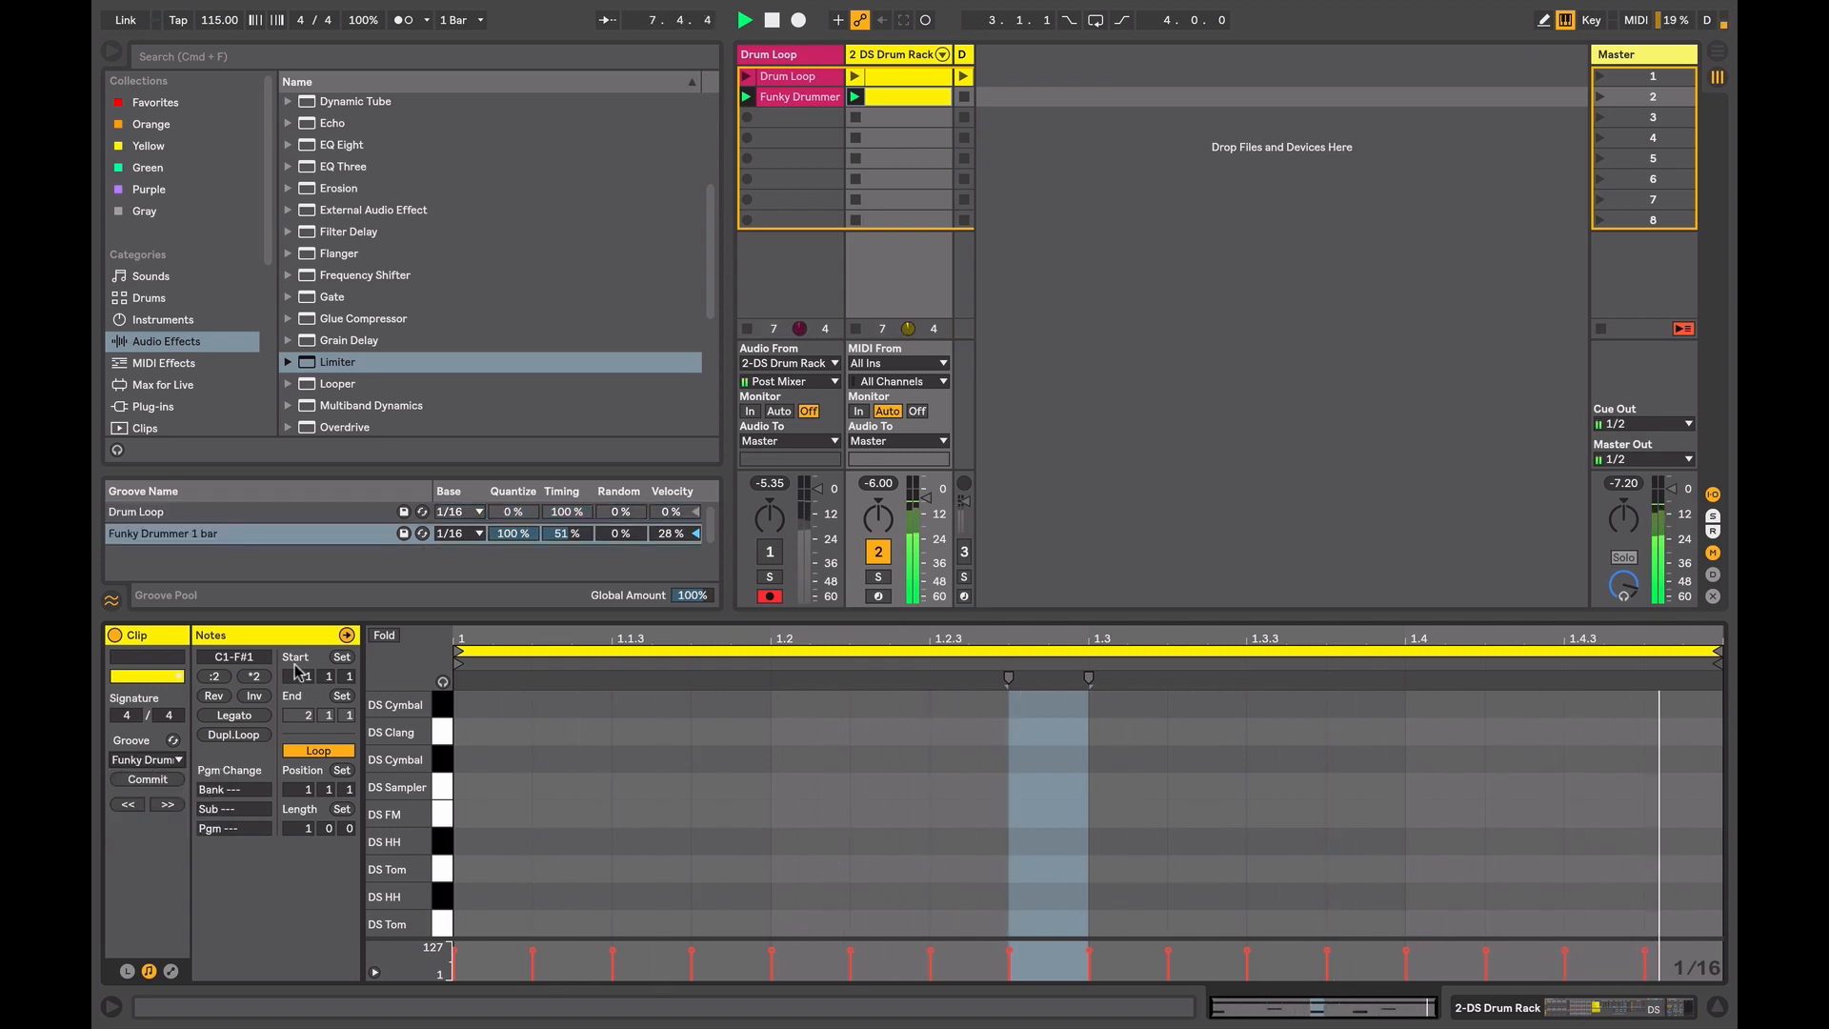
- Set the Funky Drummer 1 bar groove to Quantize 56 % and Timing 90 %, and commit it to the second DS Drum Rack clip
{"action": "mouse_move", "coordinate": [512, 531]}
{"action": "left_mouse_down"}
{"action": "mouse_move", "coordinate": [560, 515]}
{"action": "mouse_move", "coordinate": [526, 540]}
{"action": "left_mouse_up"}
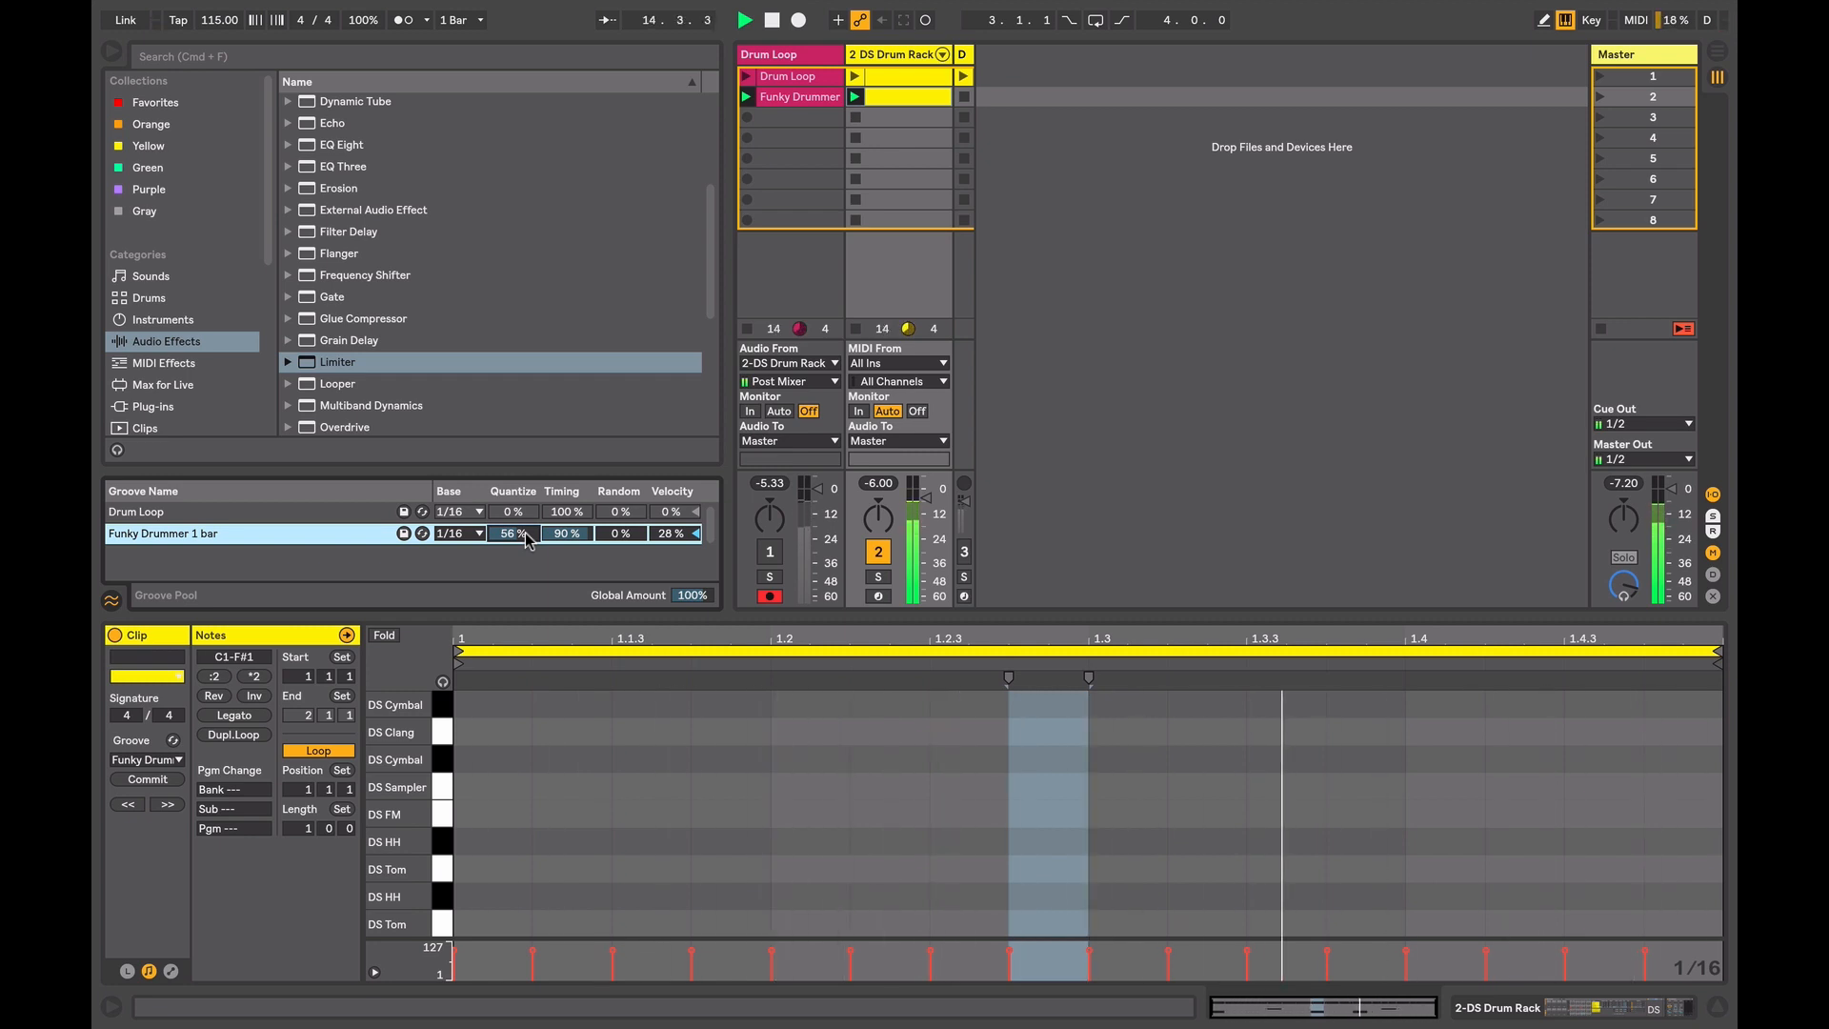
{"action": "key", "text": "space"}
{"action": "left_click_drag", "start_coordinate": [433, 820], "coordinate": [433, 624]}
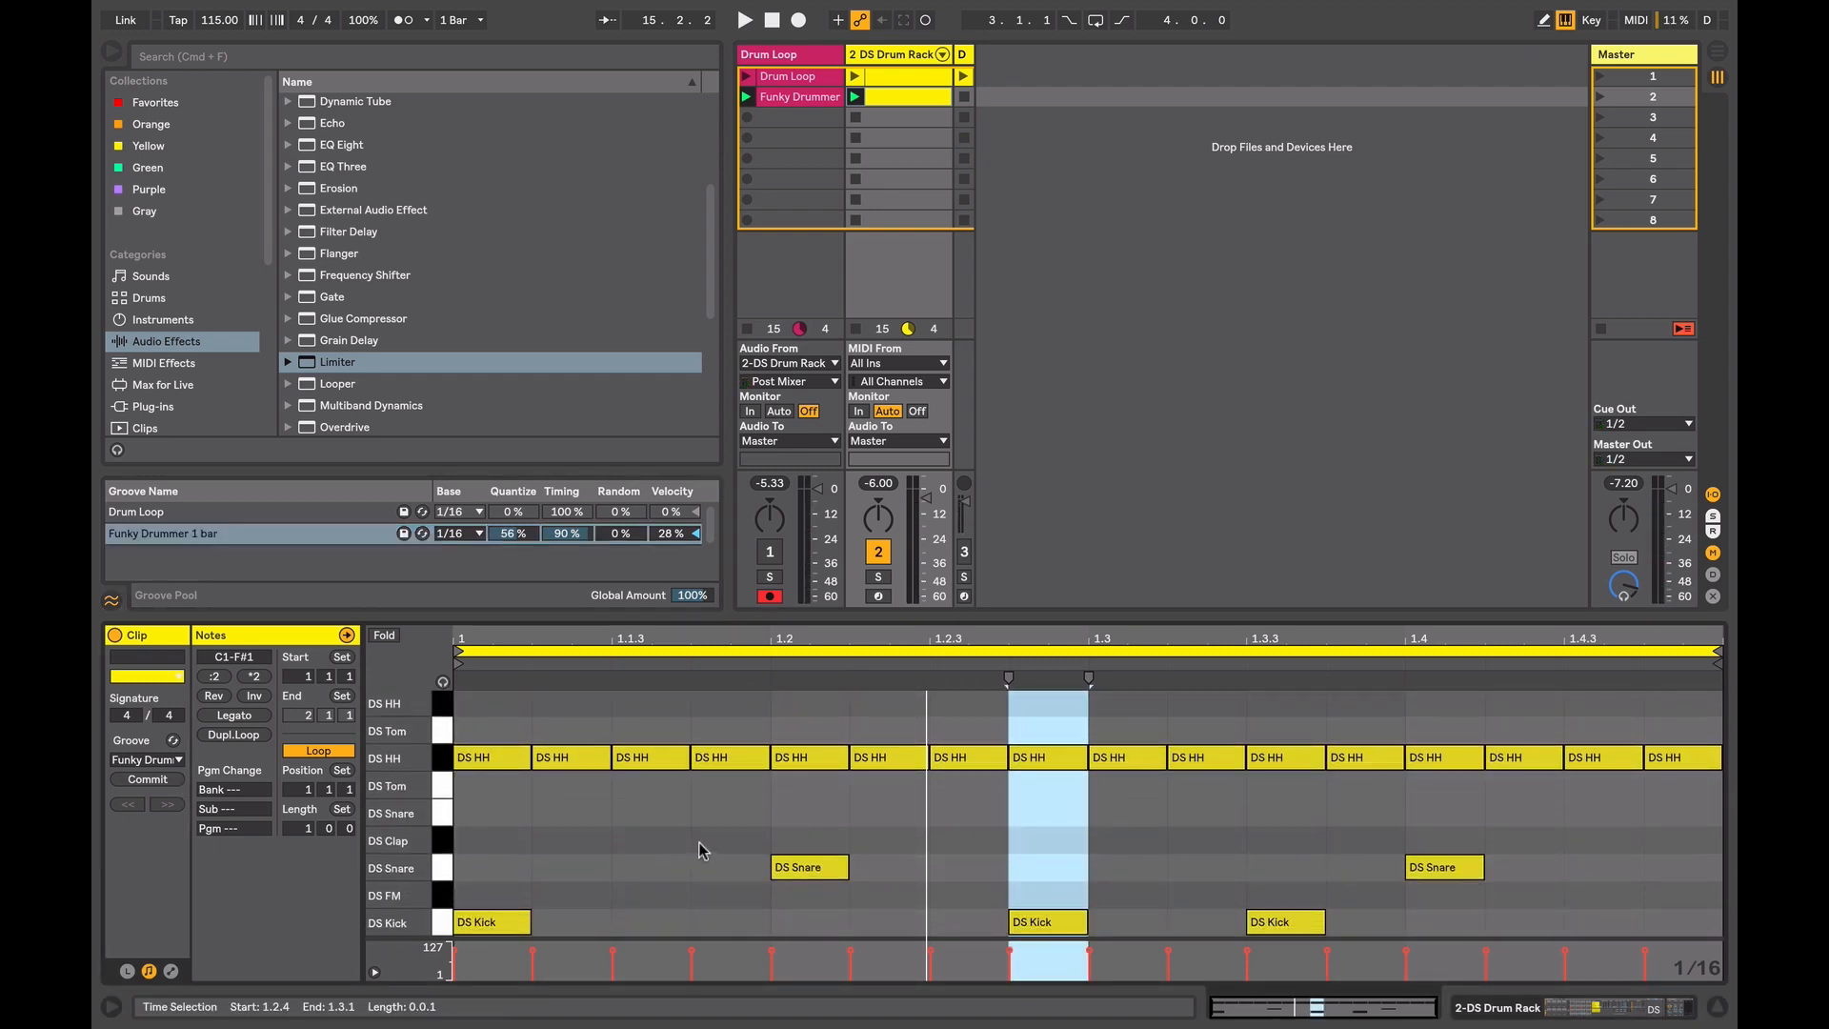
{"action": "left_click", "coordinate": [143, 780]}
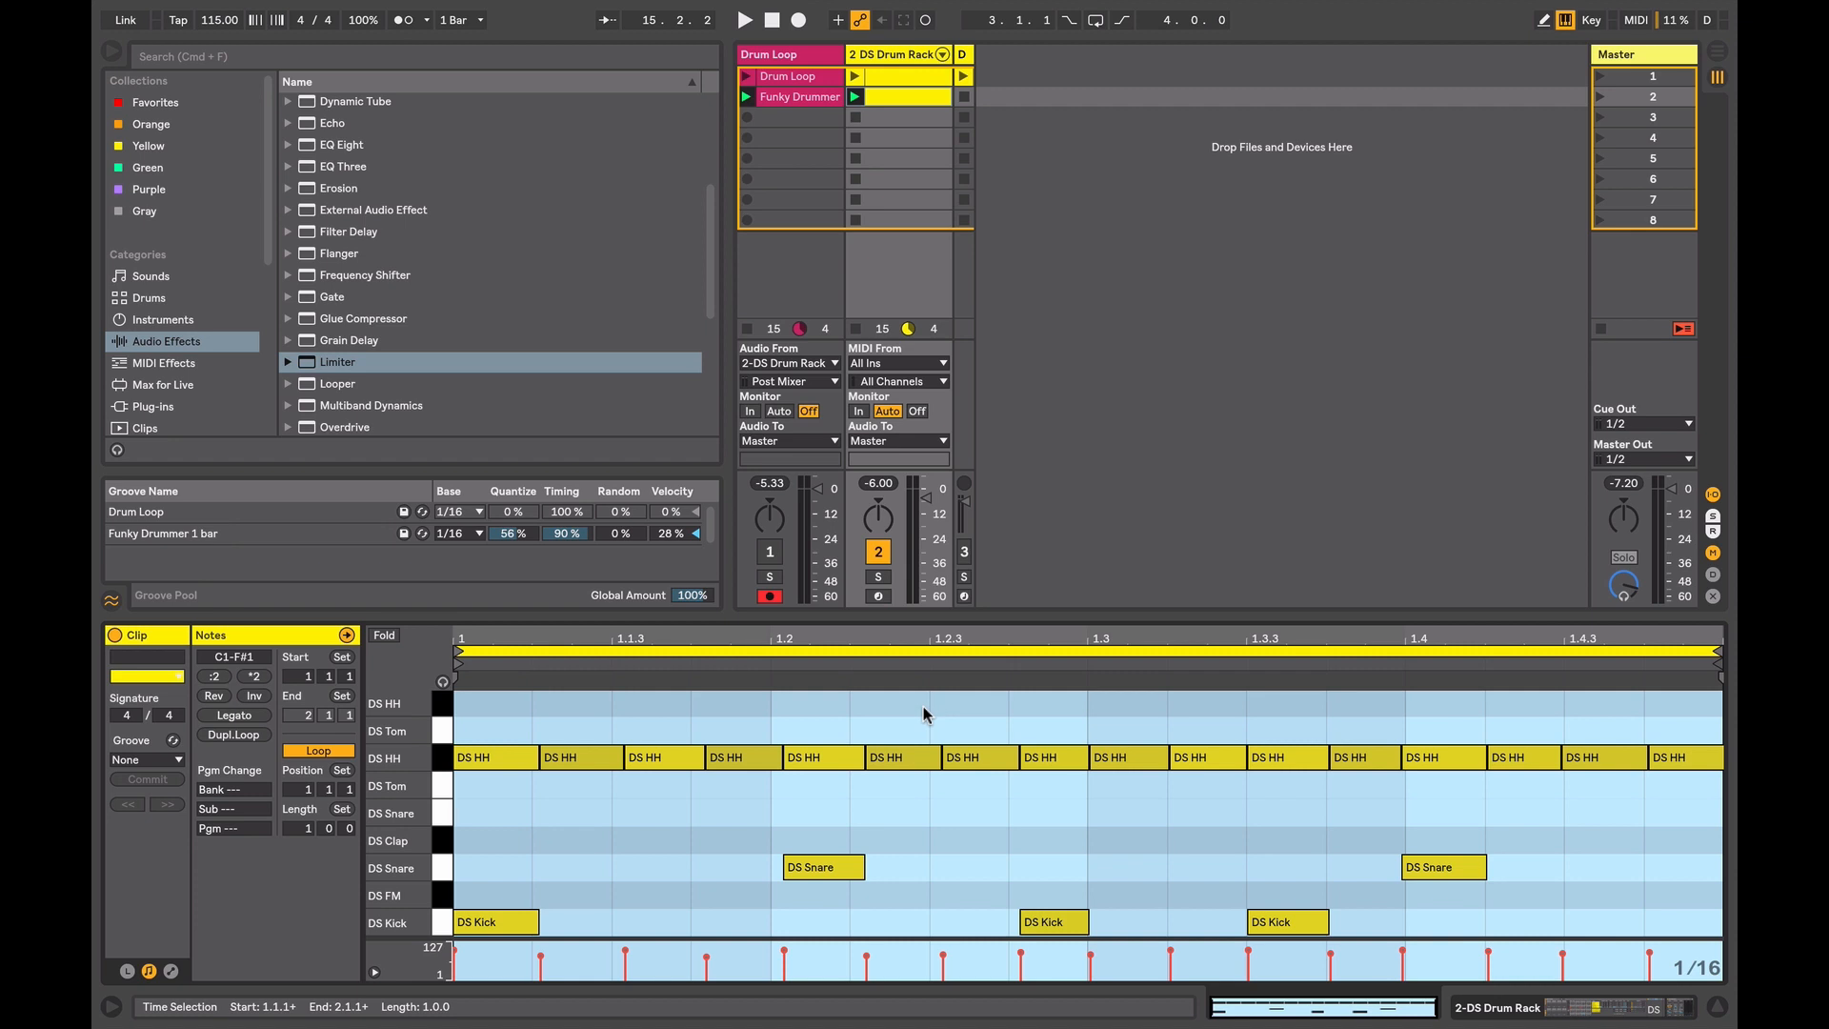
- Insert an audio track after the DS Drum Rack track and set the first DS Drum Rack clip's groove to None
{"action": "left_click", "coordinate": [886, 58]}
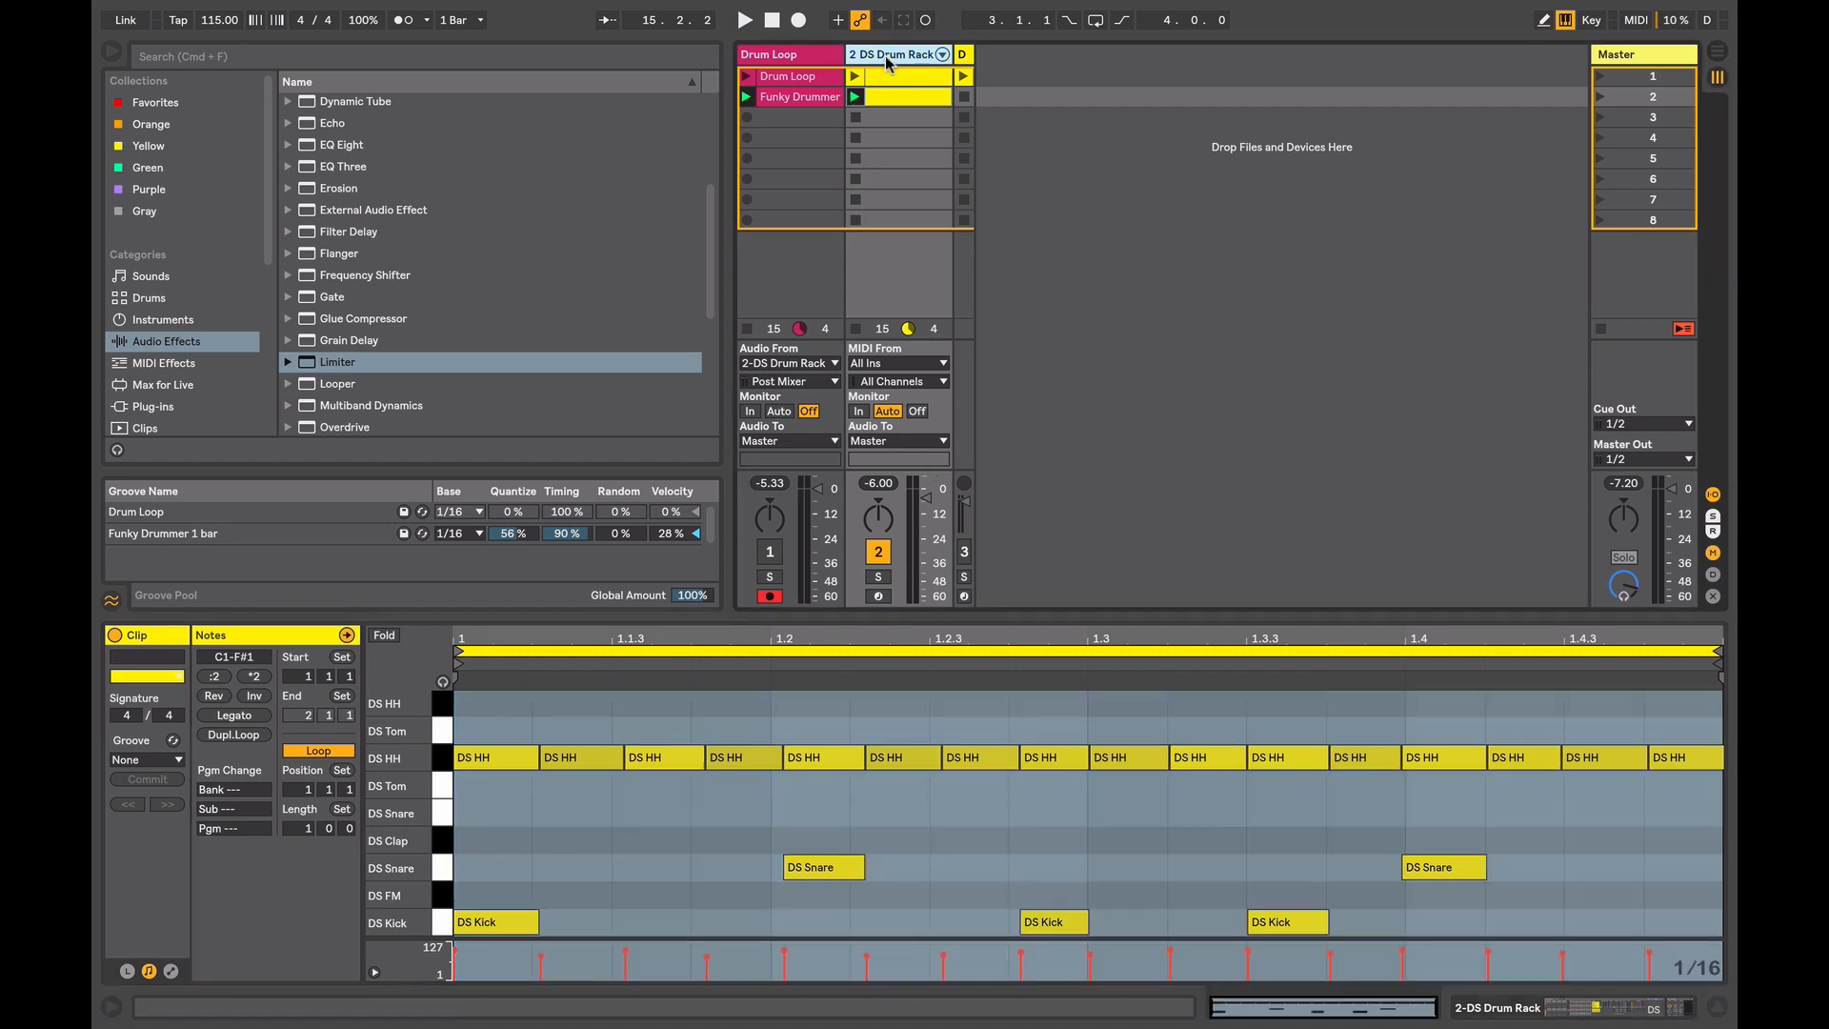
{"action": "key", "text": "super+t"}
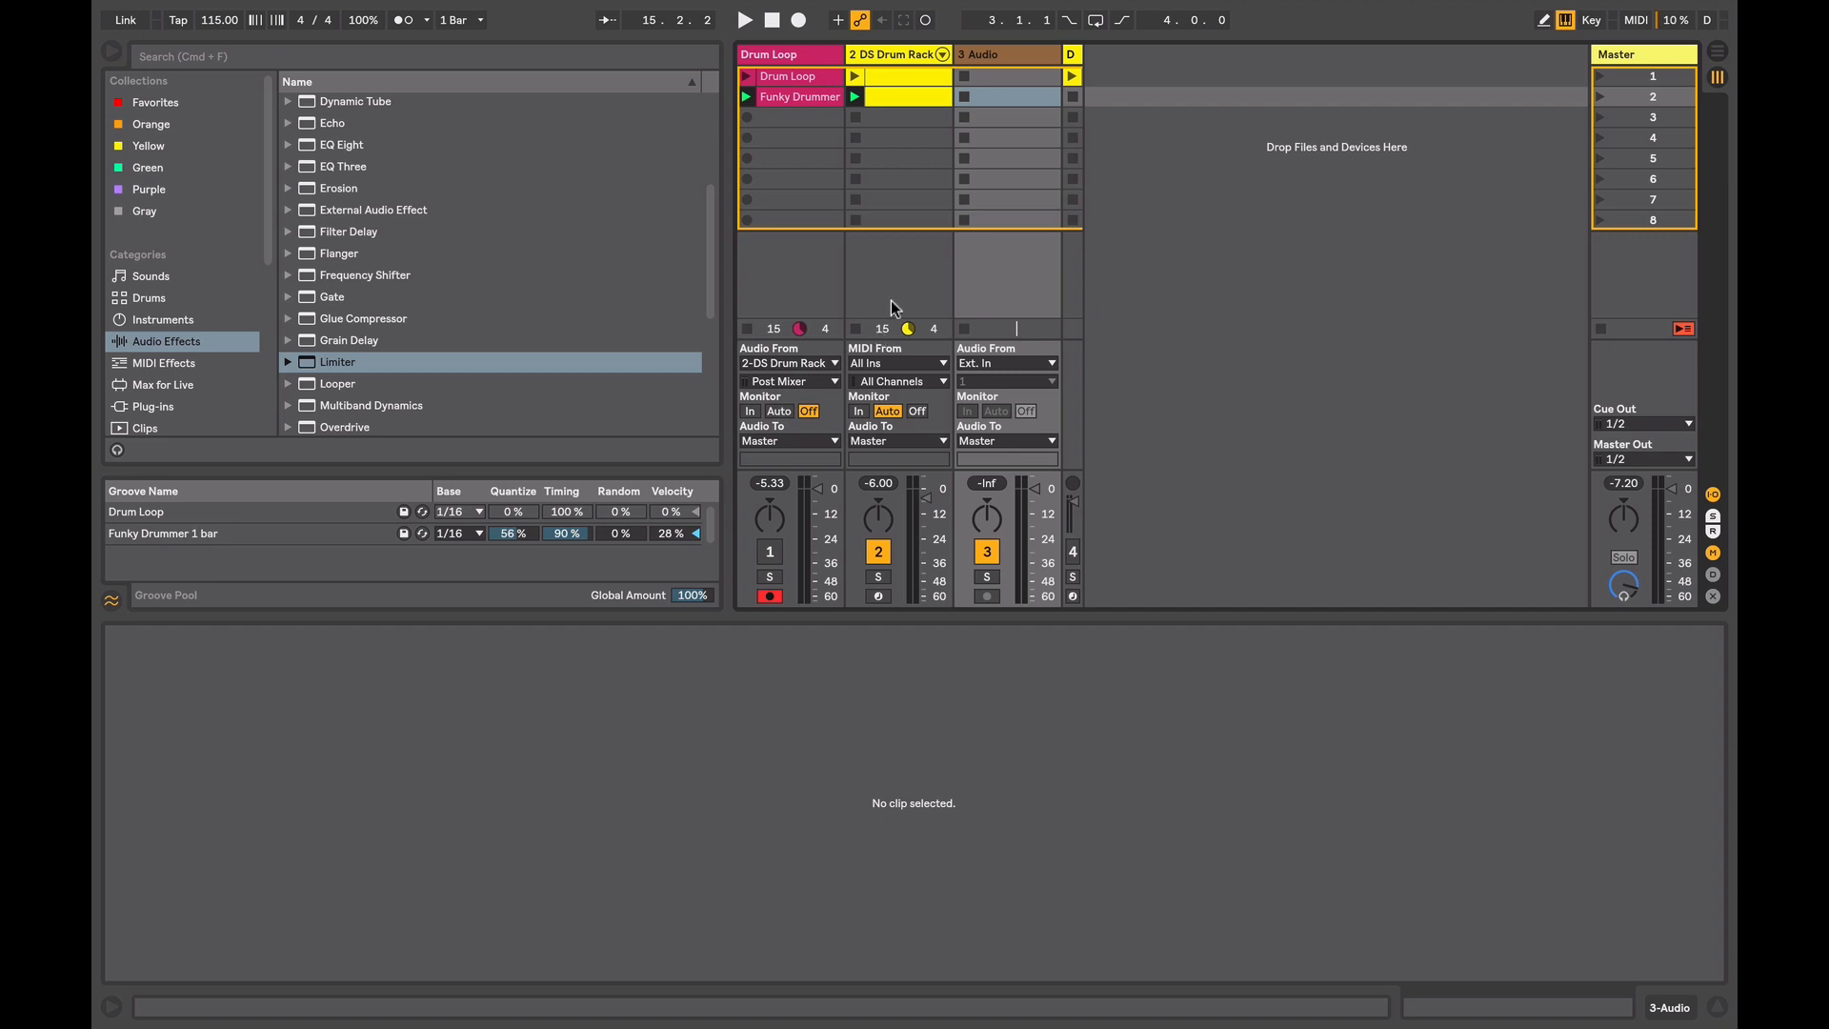
{"action": "left_click", "coordinate": [880, 77]}
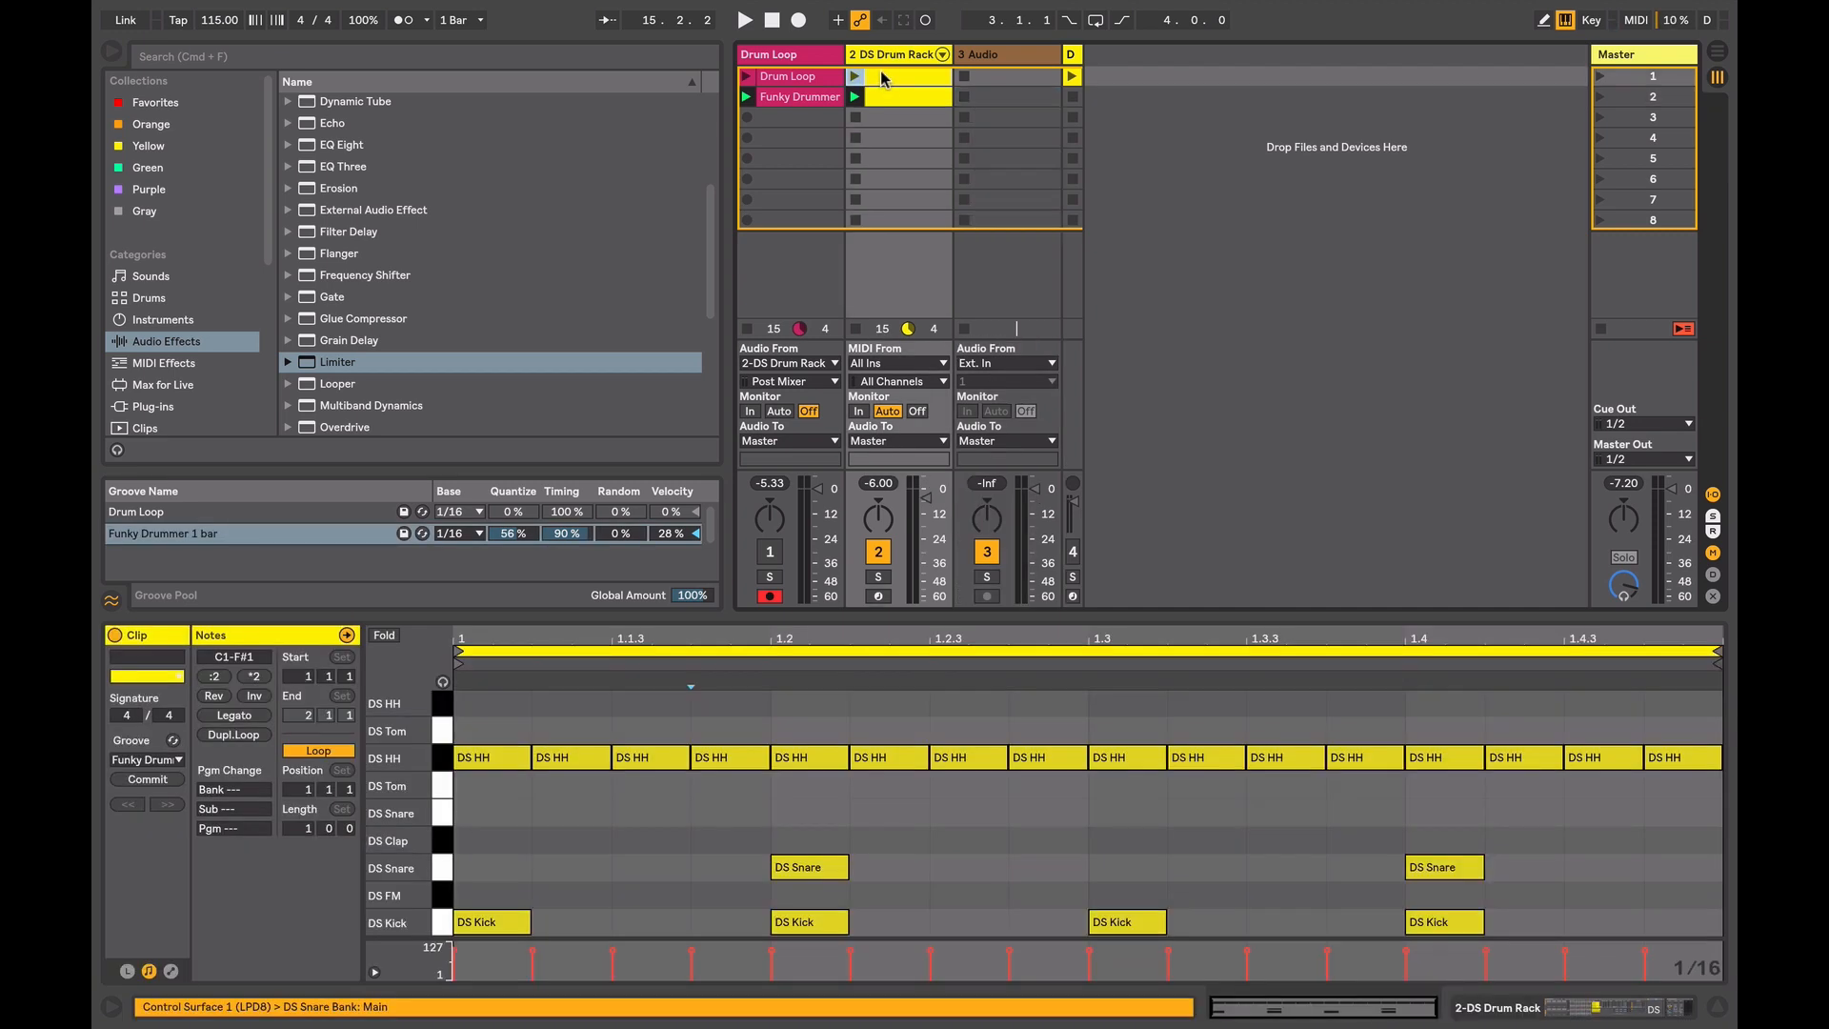
{"action": "left_click", "coordinate": [130, 751]}
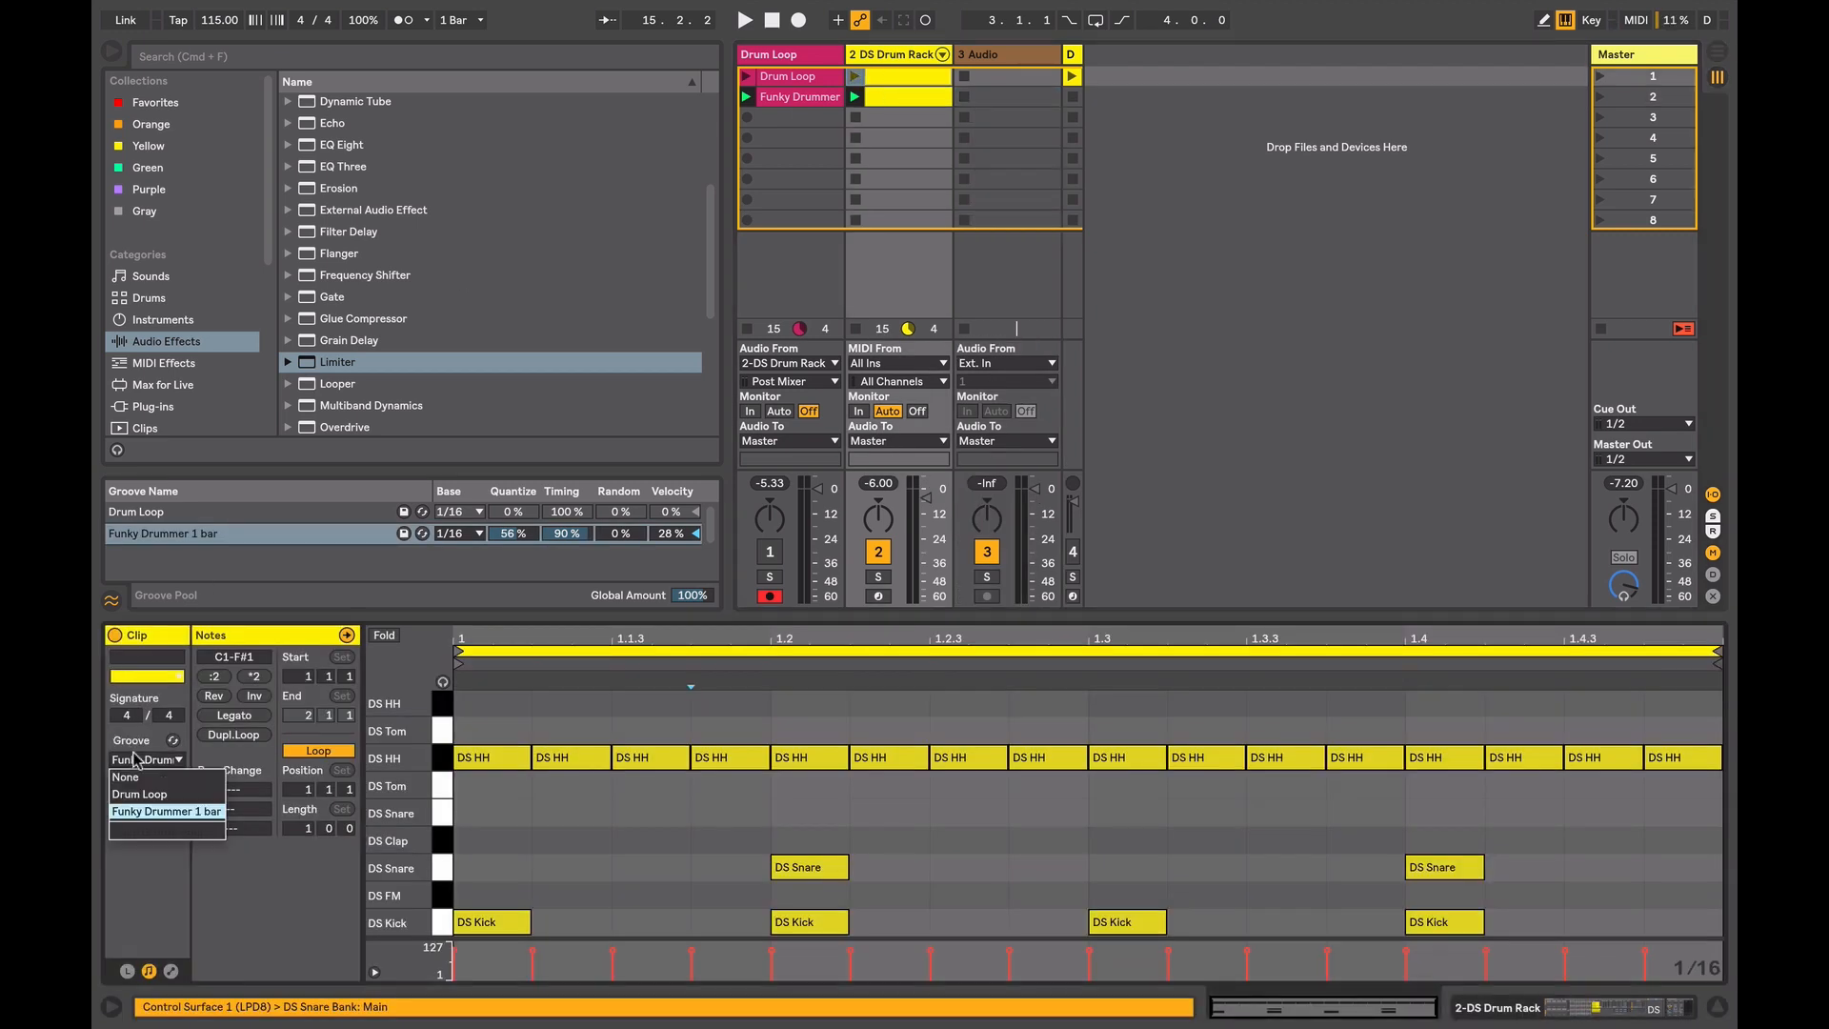
{"action": "left_click", "coordinate": [152, 770]}
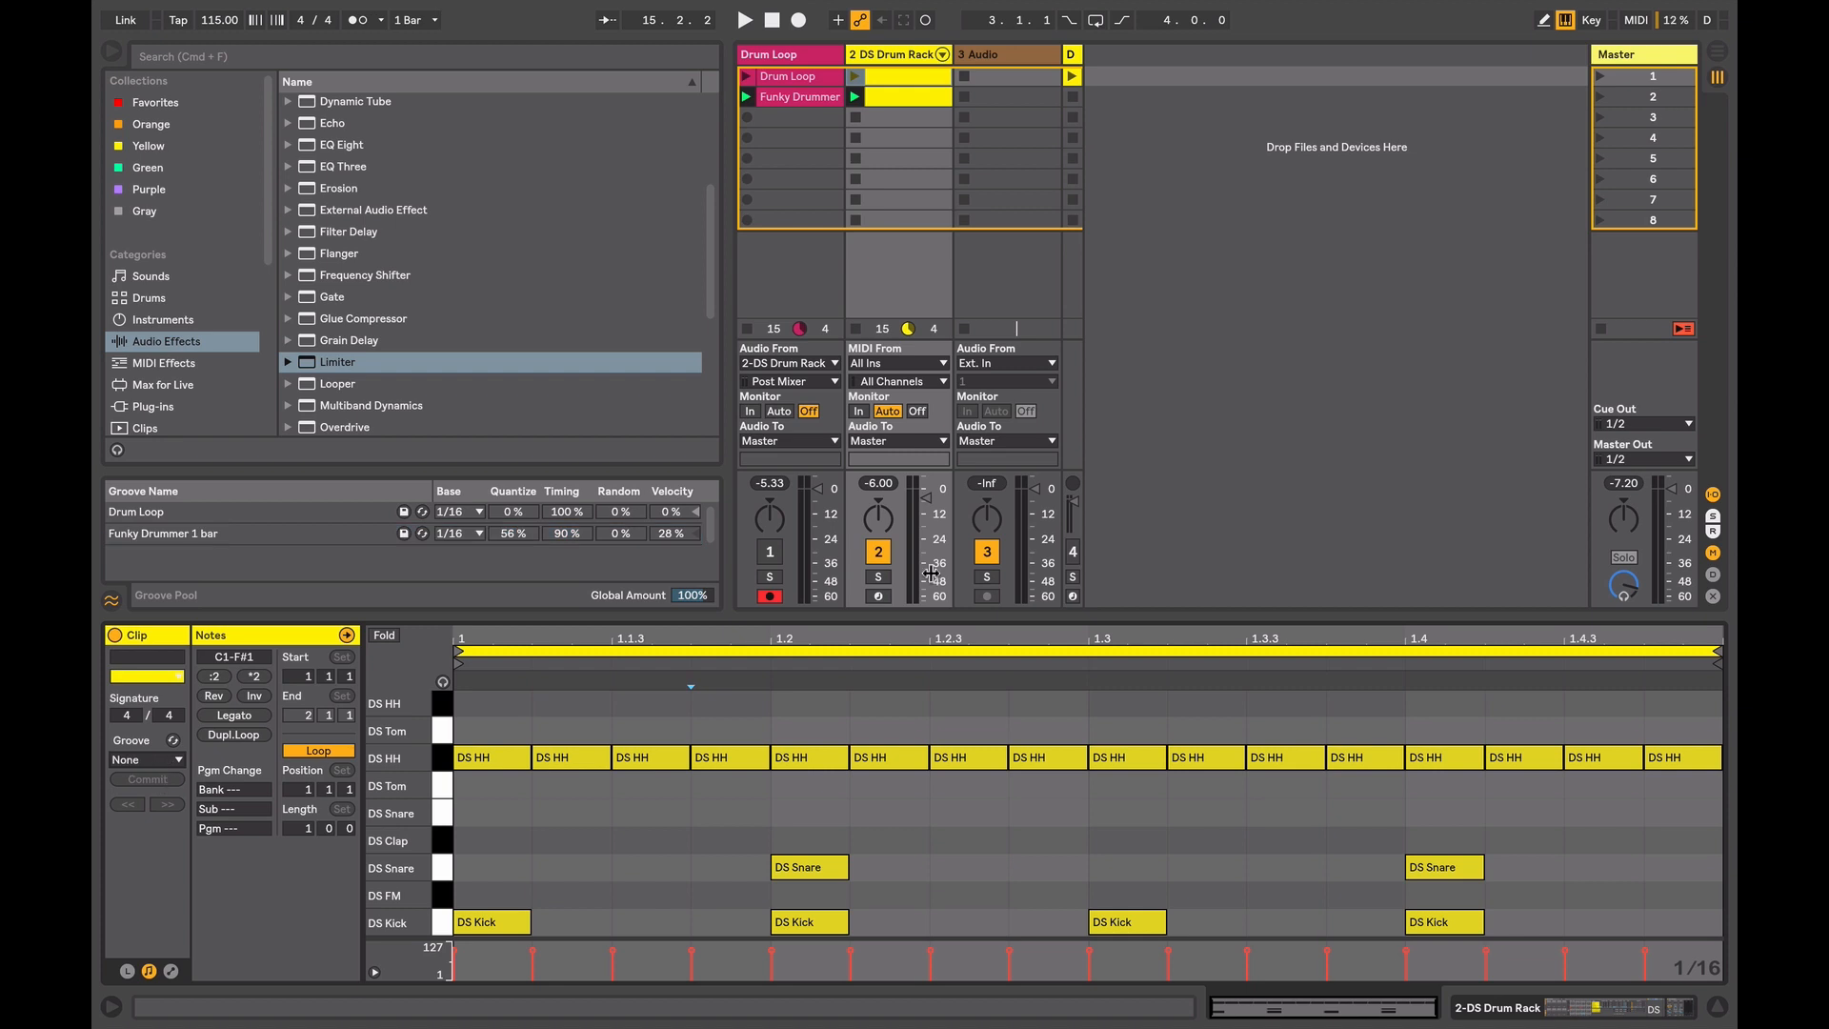
- Route the new audio track's input from 2-DS Drum Rack, arm it, and record one bar of the first MIDI clip into its first slot
{"action": "left_click", "coordinate": [1005, 363]}
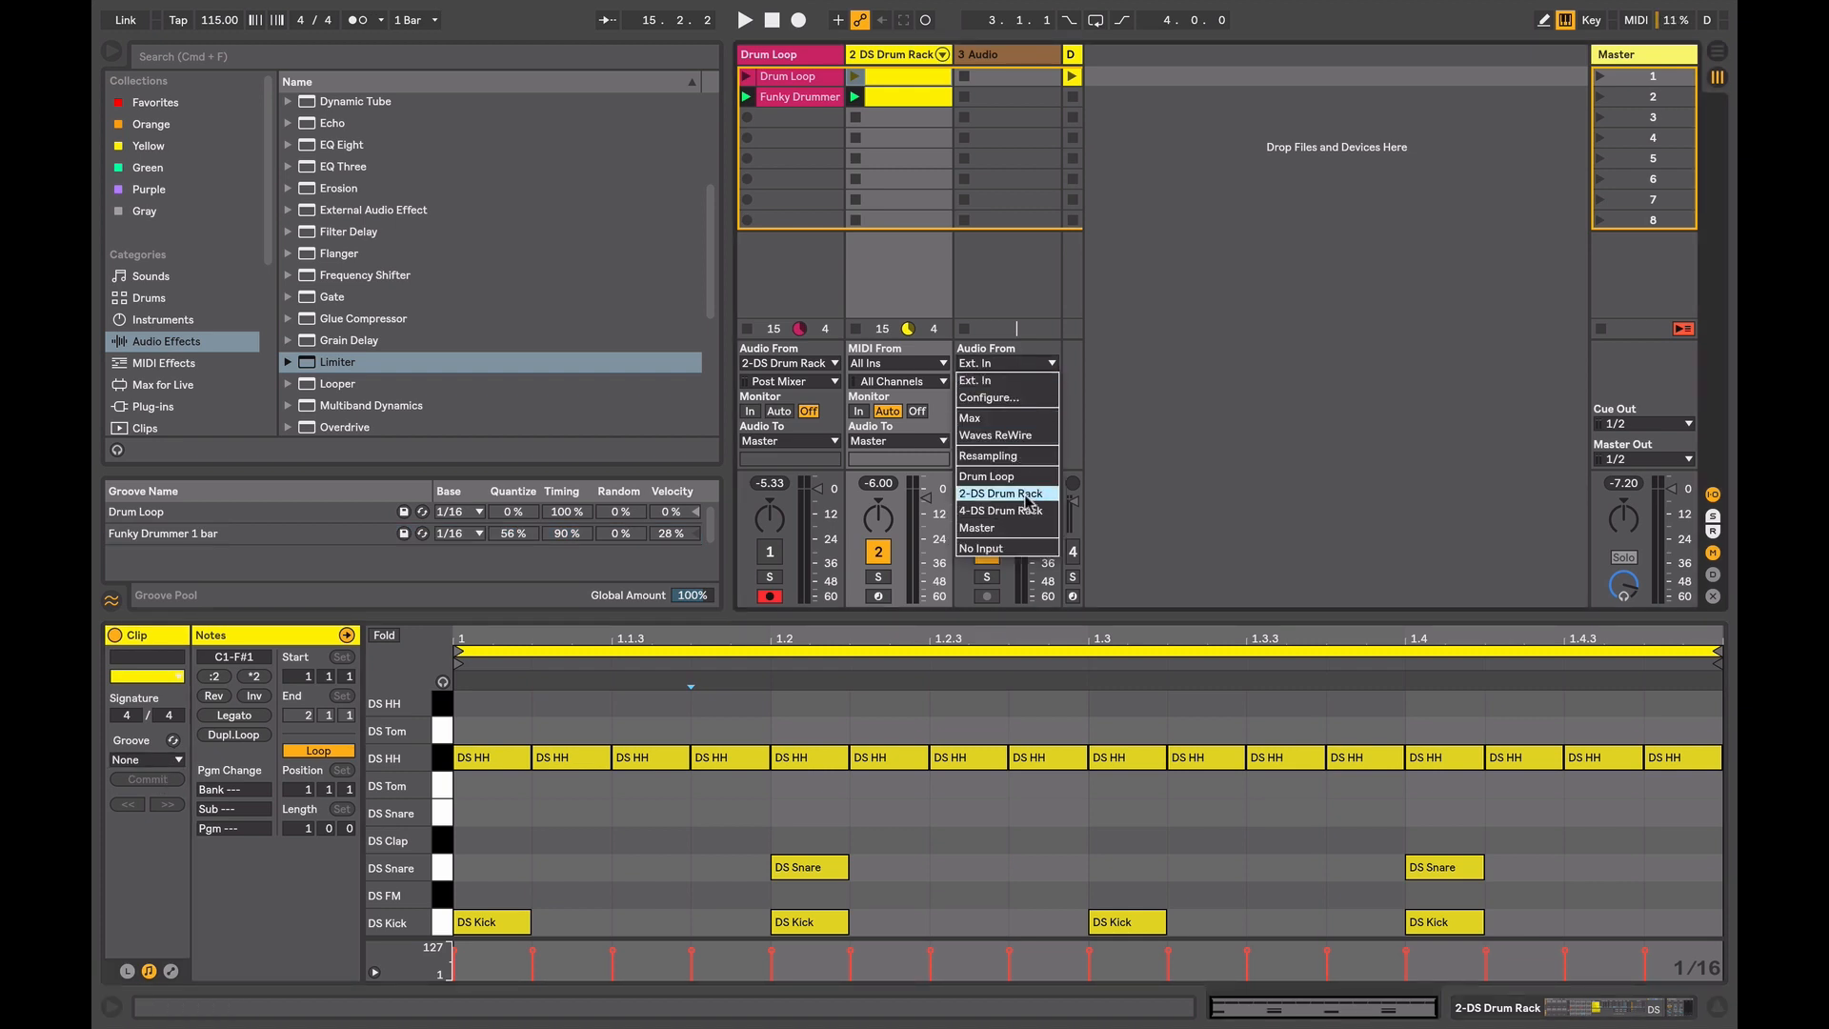
{"action": "left_click", "coordinate": [1027, 498]}
{"action": "left_click", "coordinate": [987, 597]}
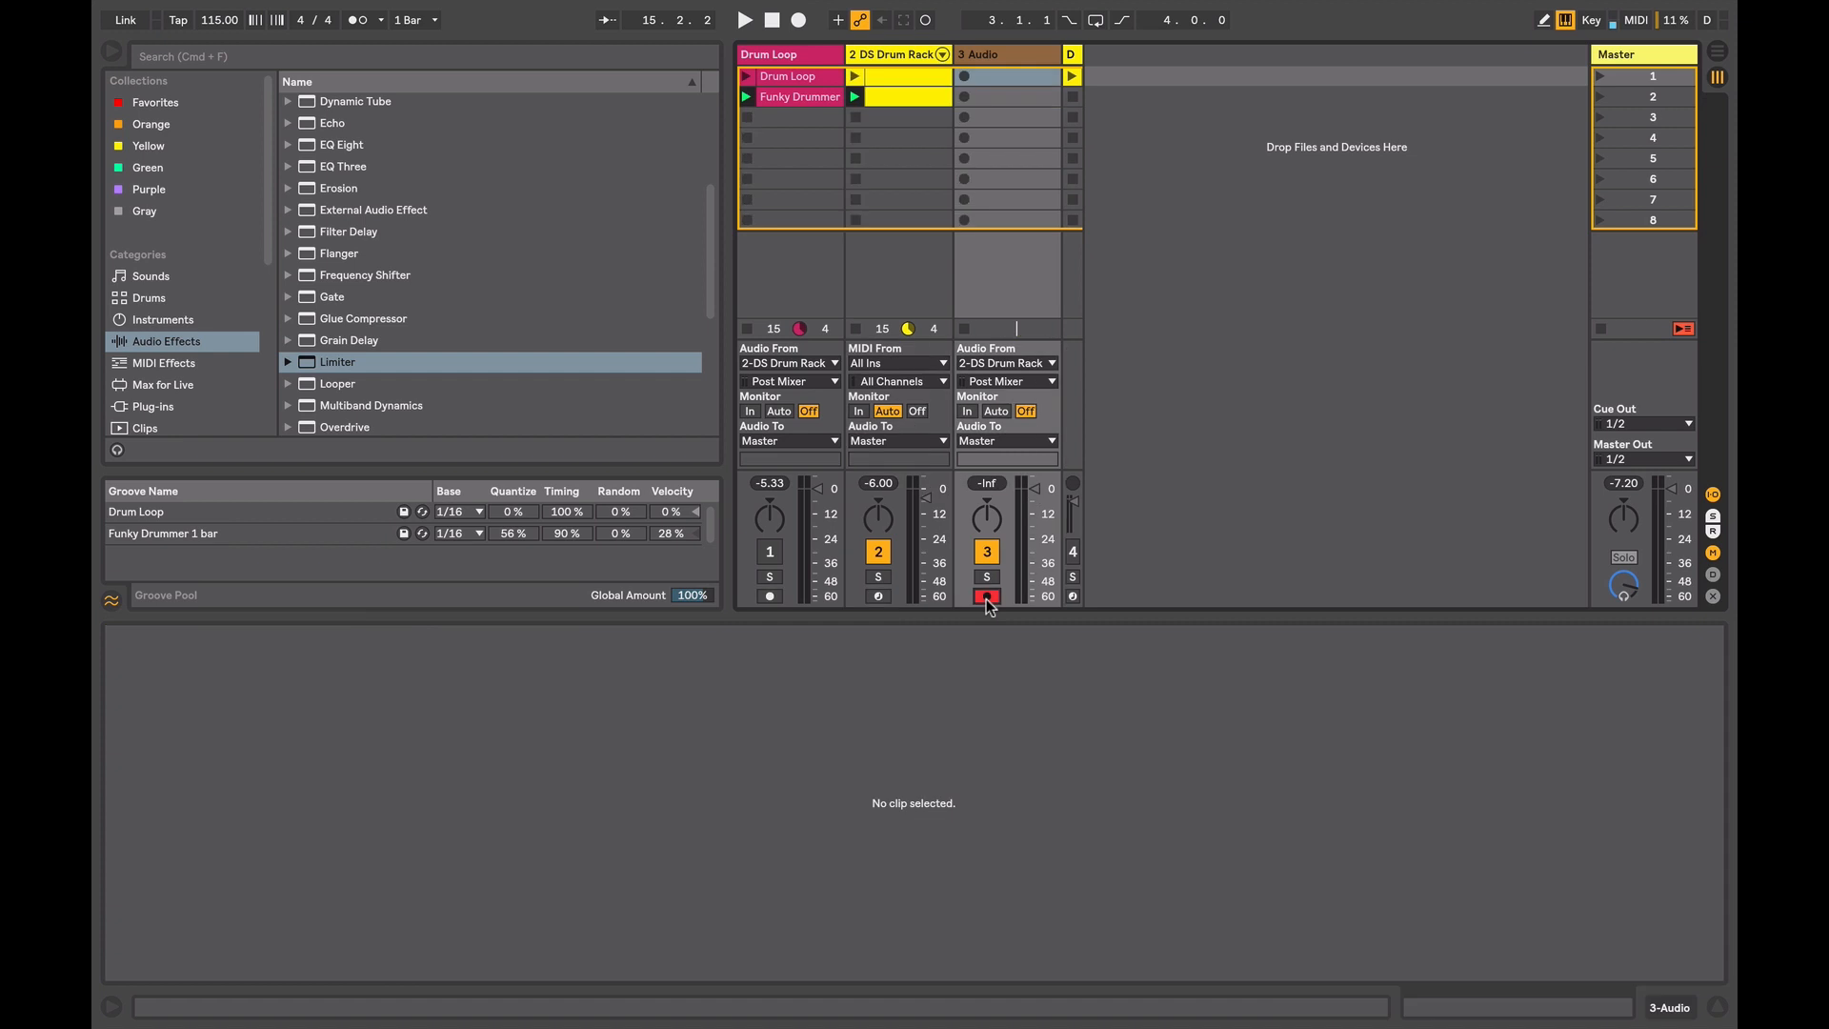
{"action": "left_click", "coordinate": [964, 76]}
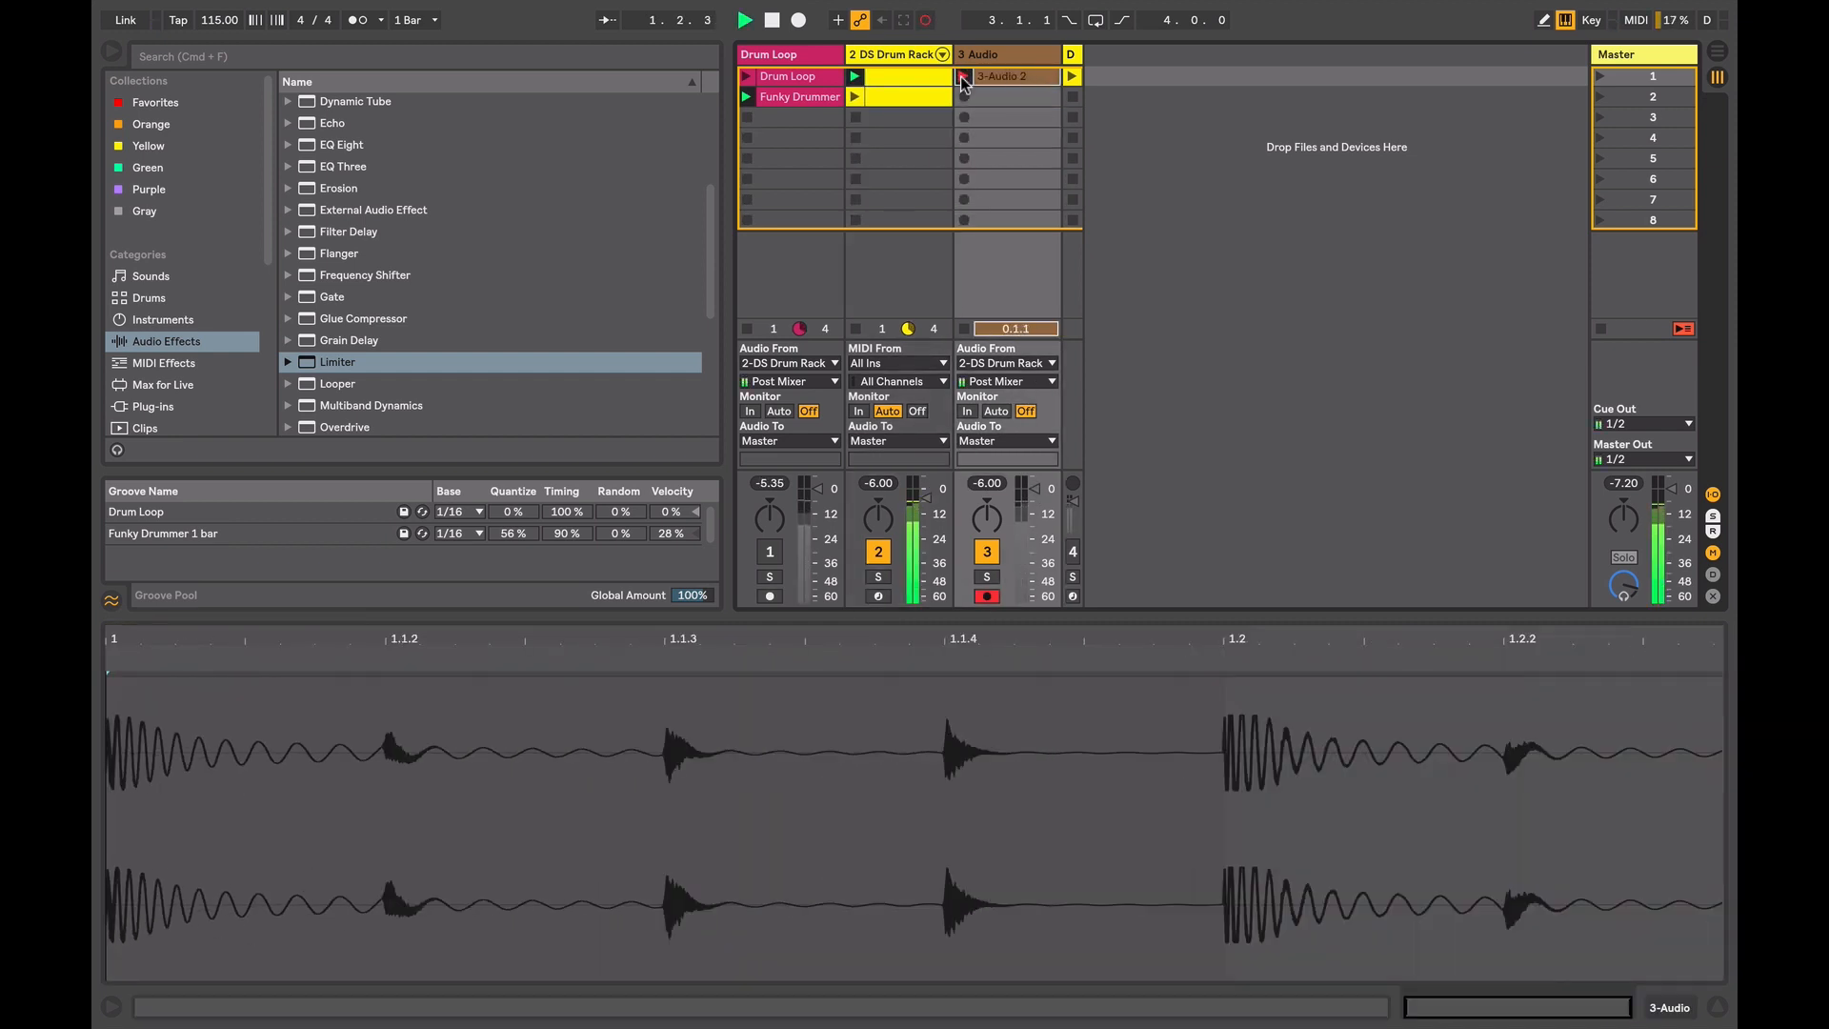
{"action": "left_click", "coordinate": [963, 77]}
{"action": "key", "text": "space"}
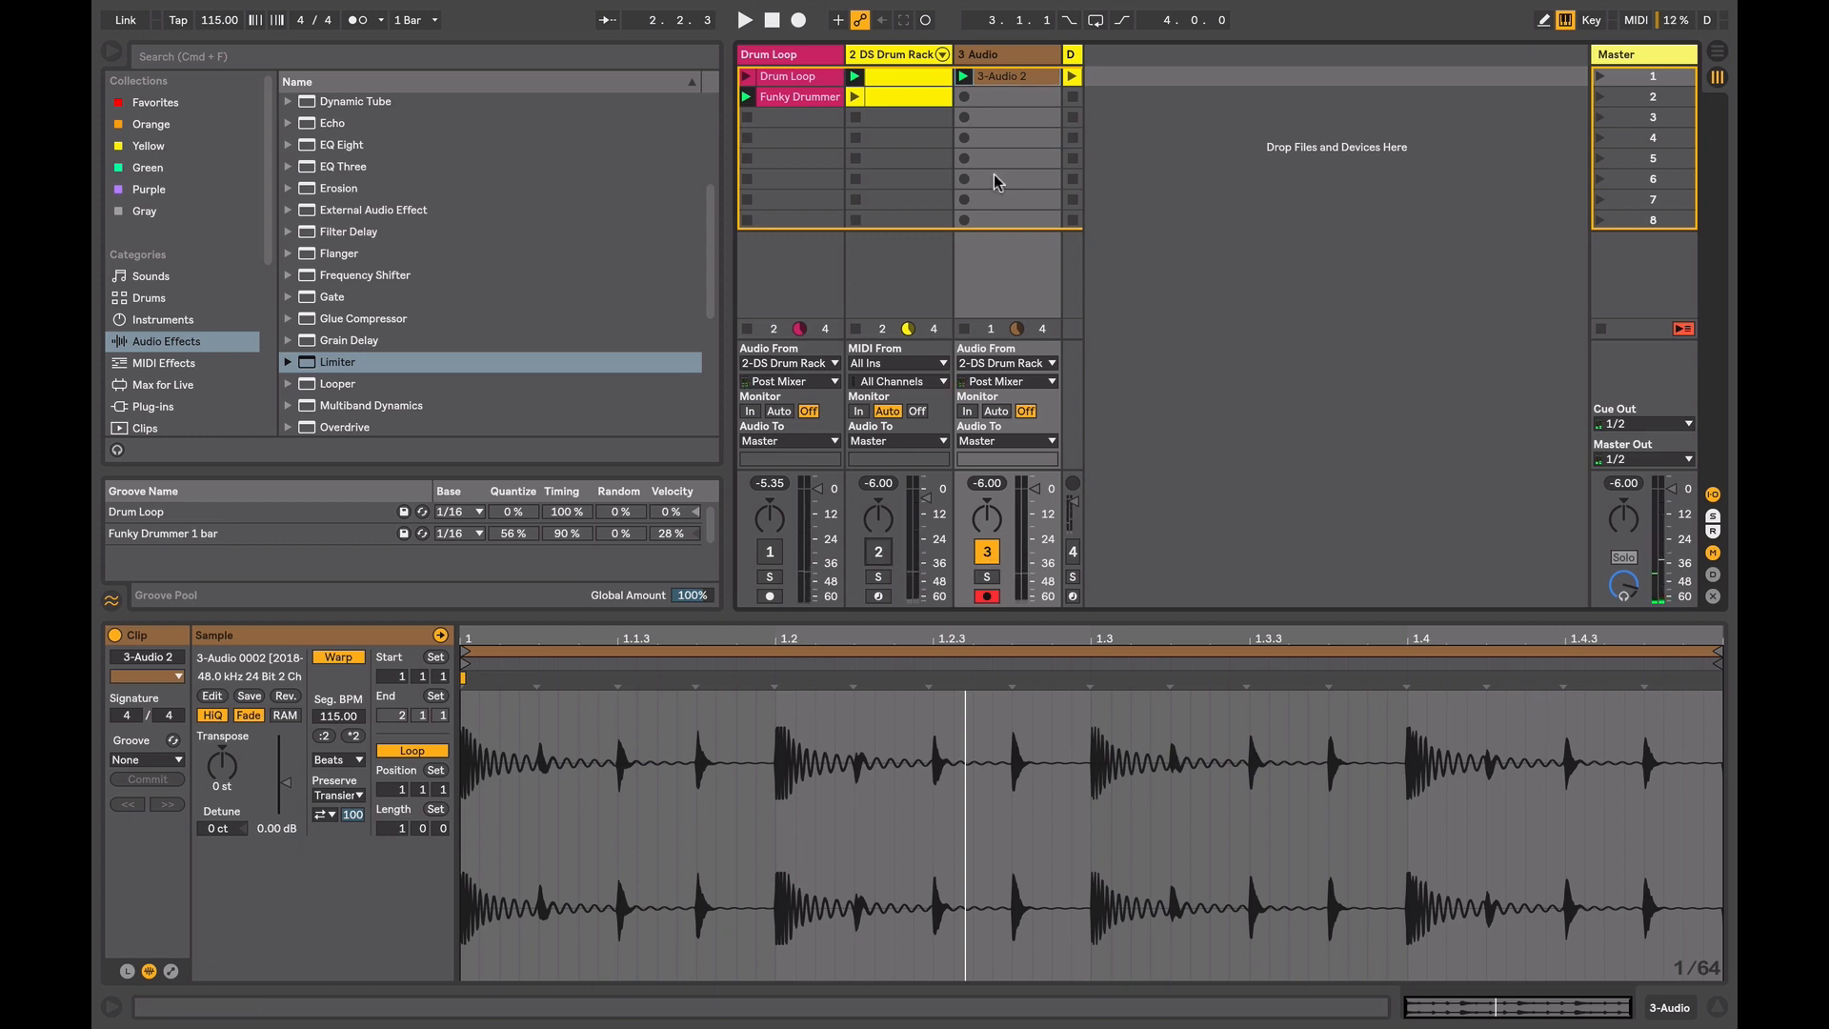
- Play the recorded 3-Audio 2 clip and apply the Drum Loop groove to it
{"action": "key", "text": "space"}
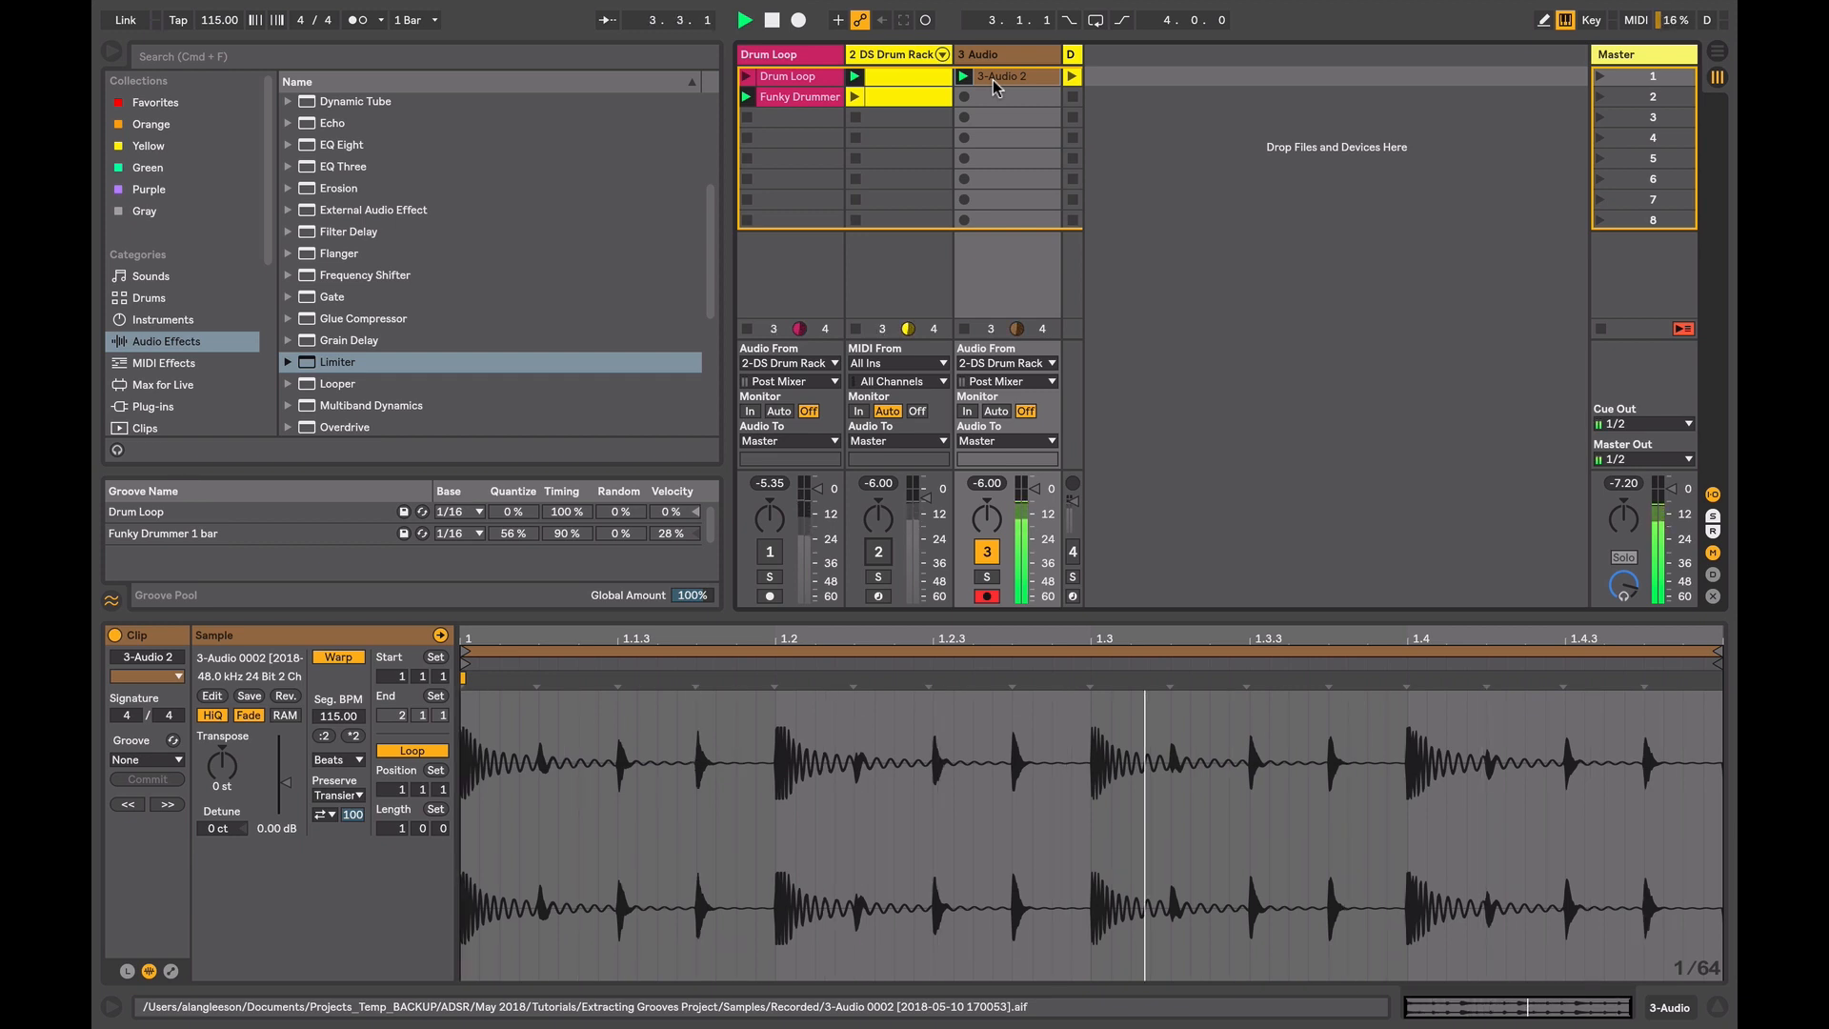
{"action": "left_click", "coordinate": [129, 762]}
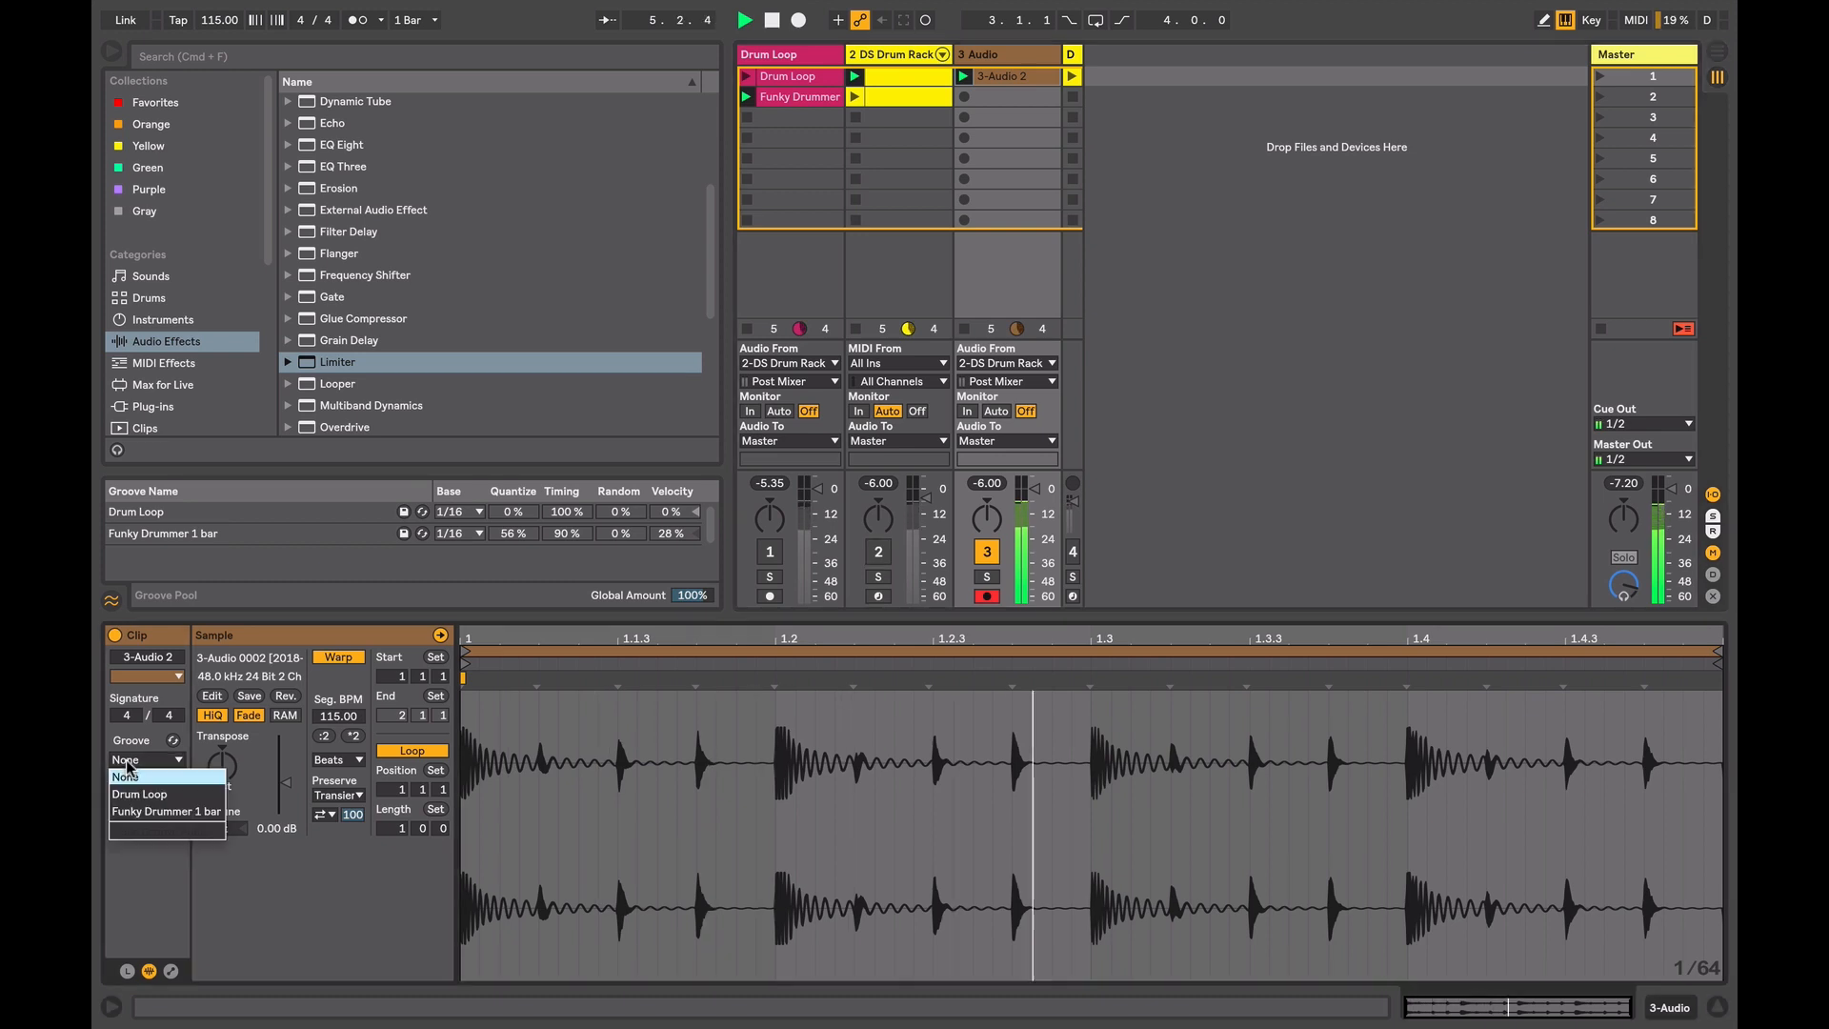
{"action": "left_click", "coordinate": [134, 794]}
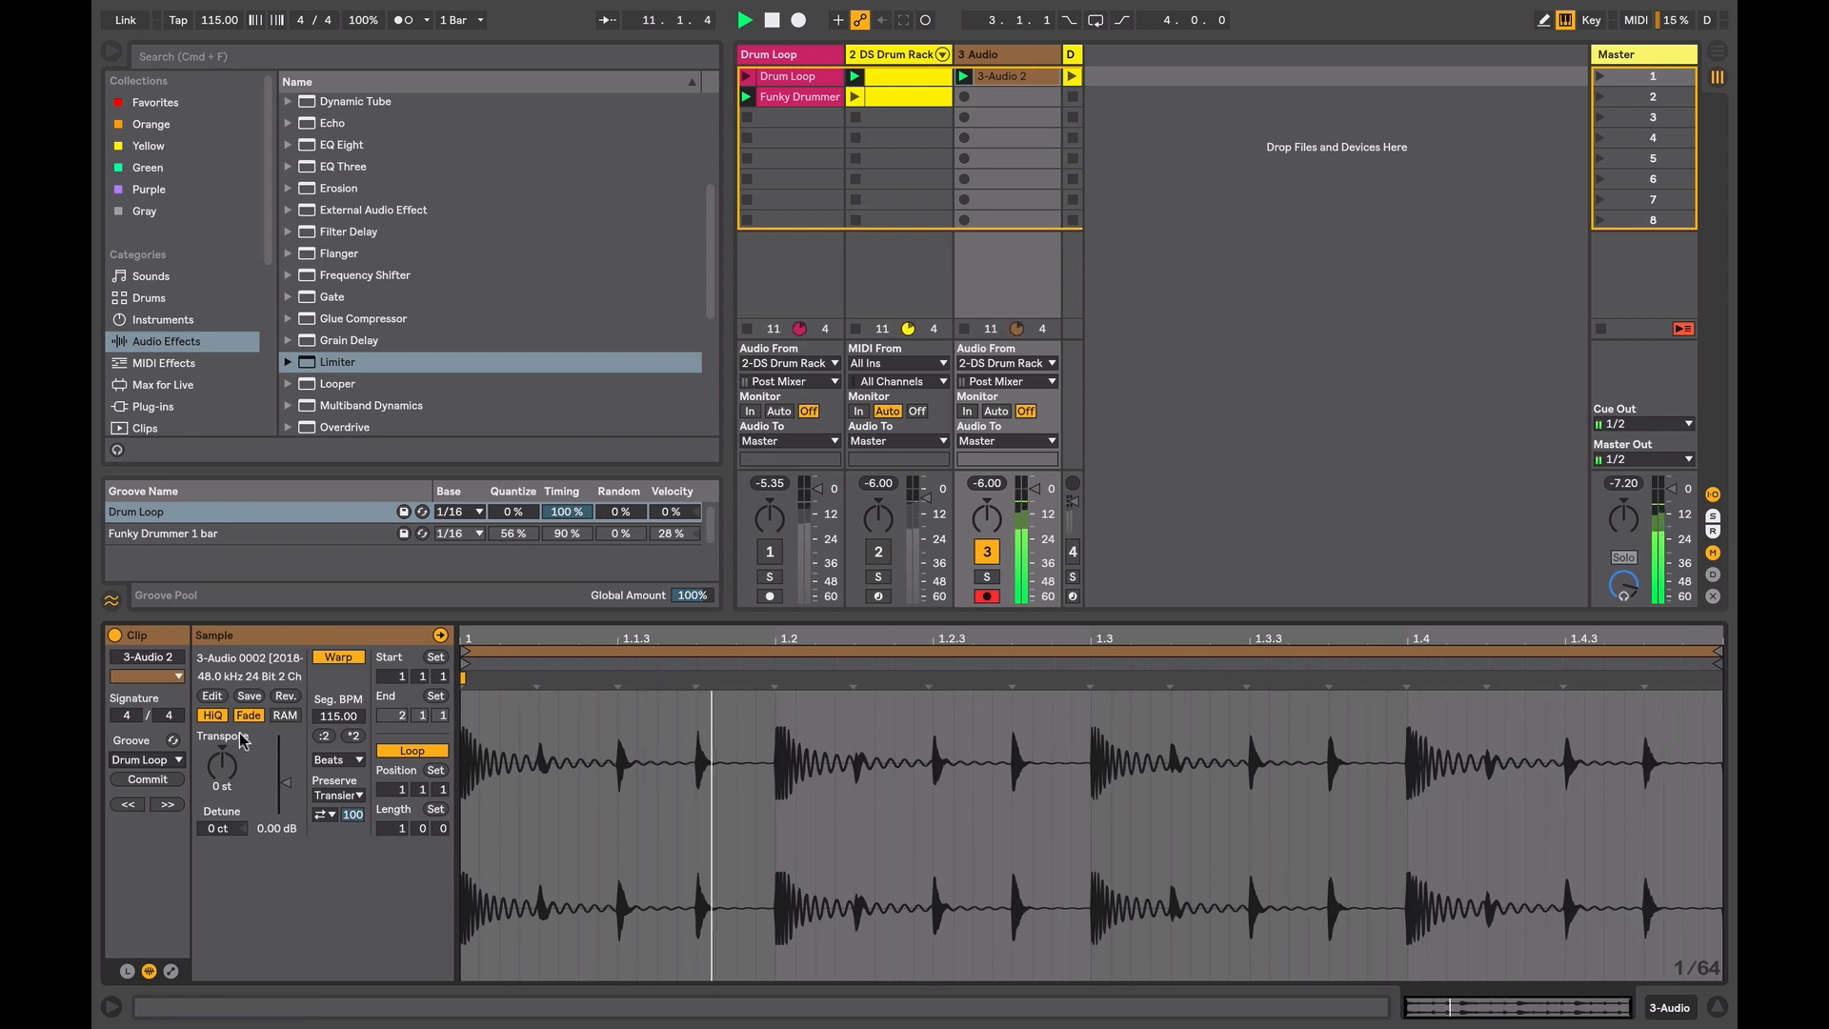
- Turn off transient looping in the 3-Audio 2 clip's Beats warp settings and set its transient envelope to 74
{"action": "left_click", "coordinate": [324, 816]}
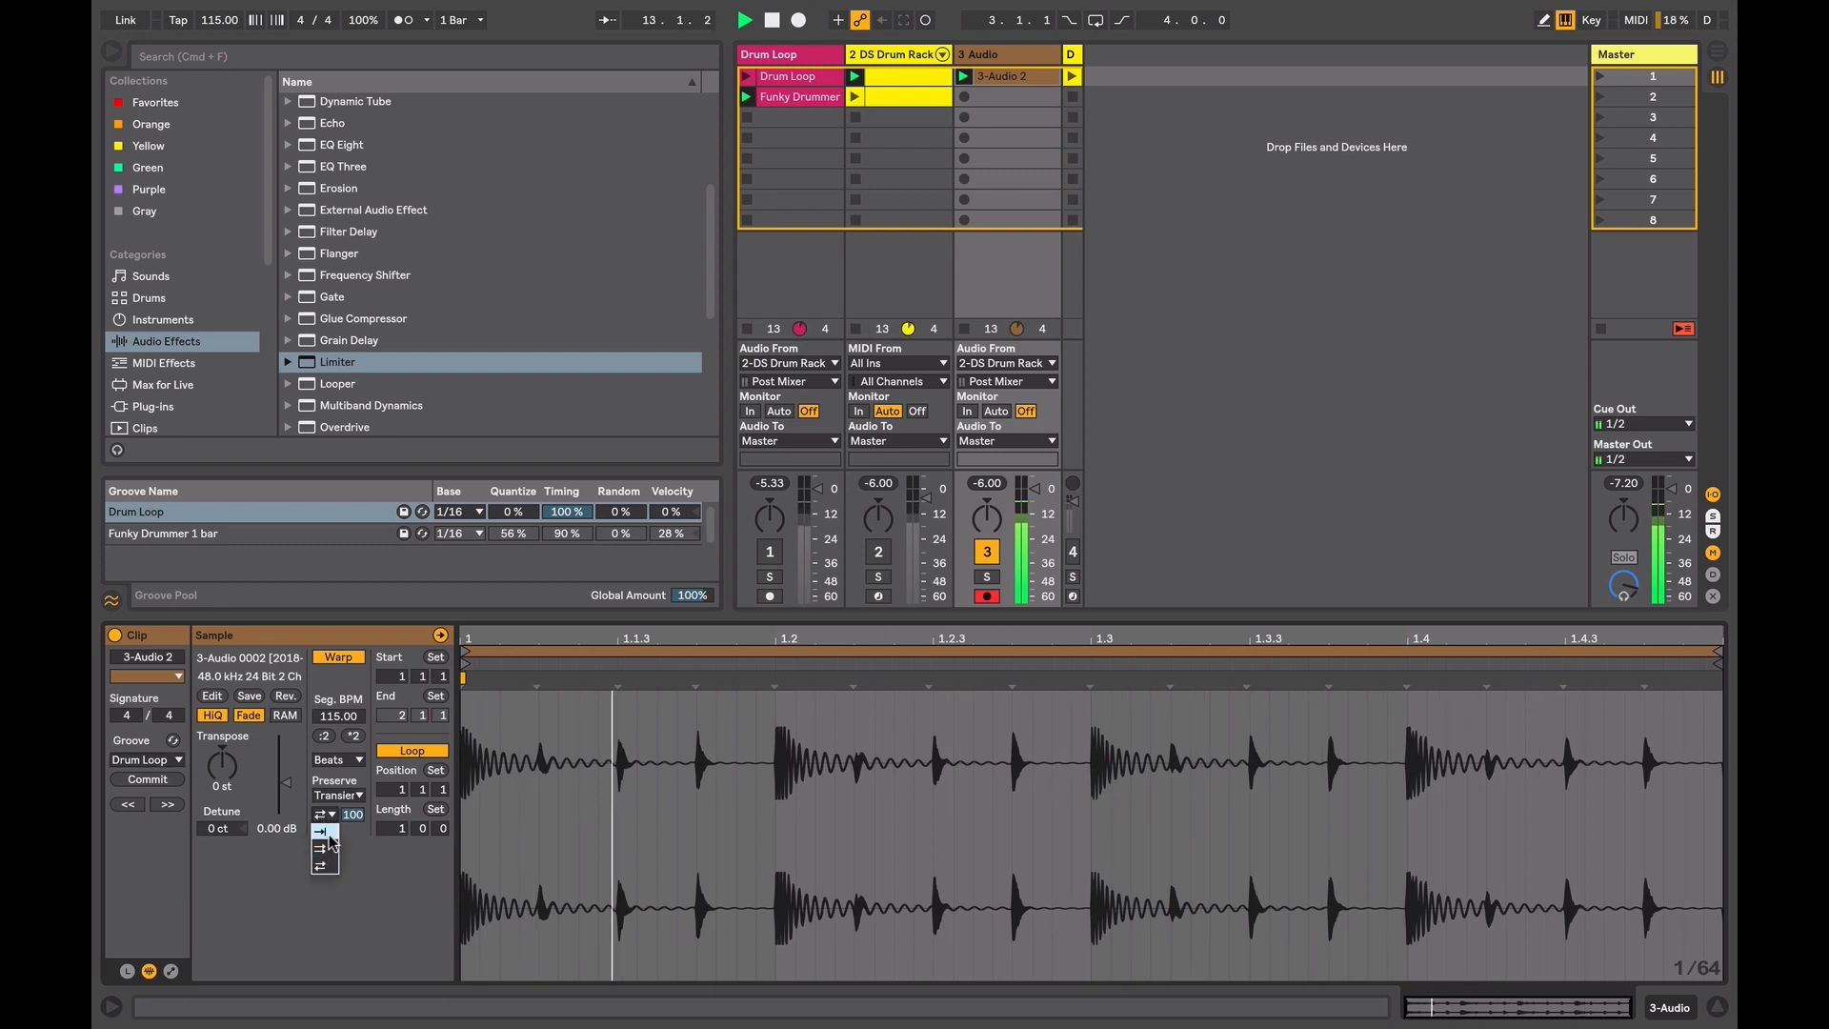
{"action": "left_click", "coordinate": [325, 833]}
{"action": "left_click_drag", "start_coordinate": [352, 815], "coordinate": [351, 817]}
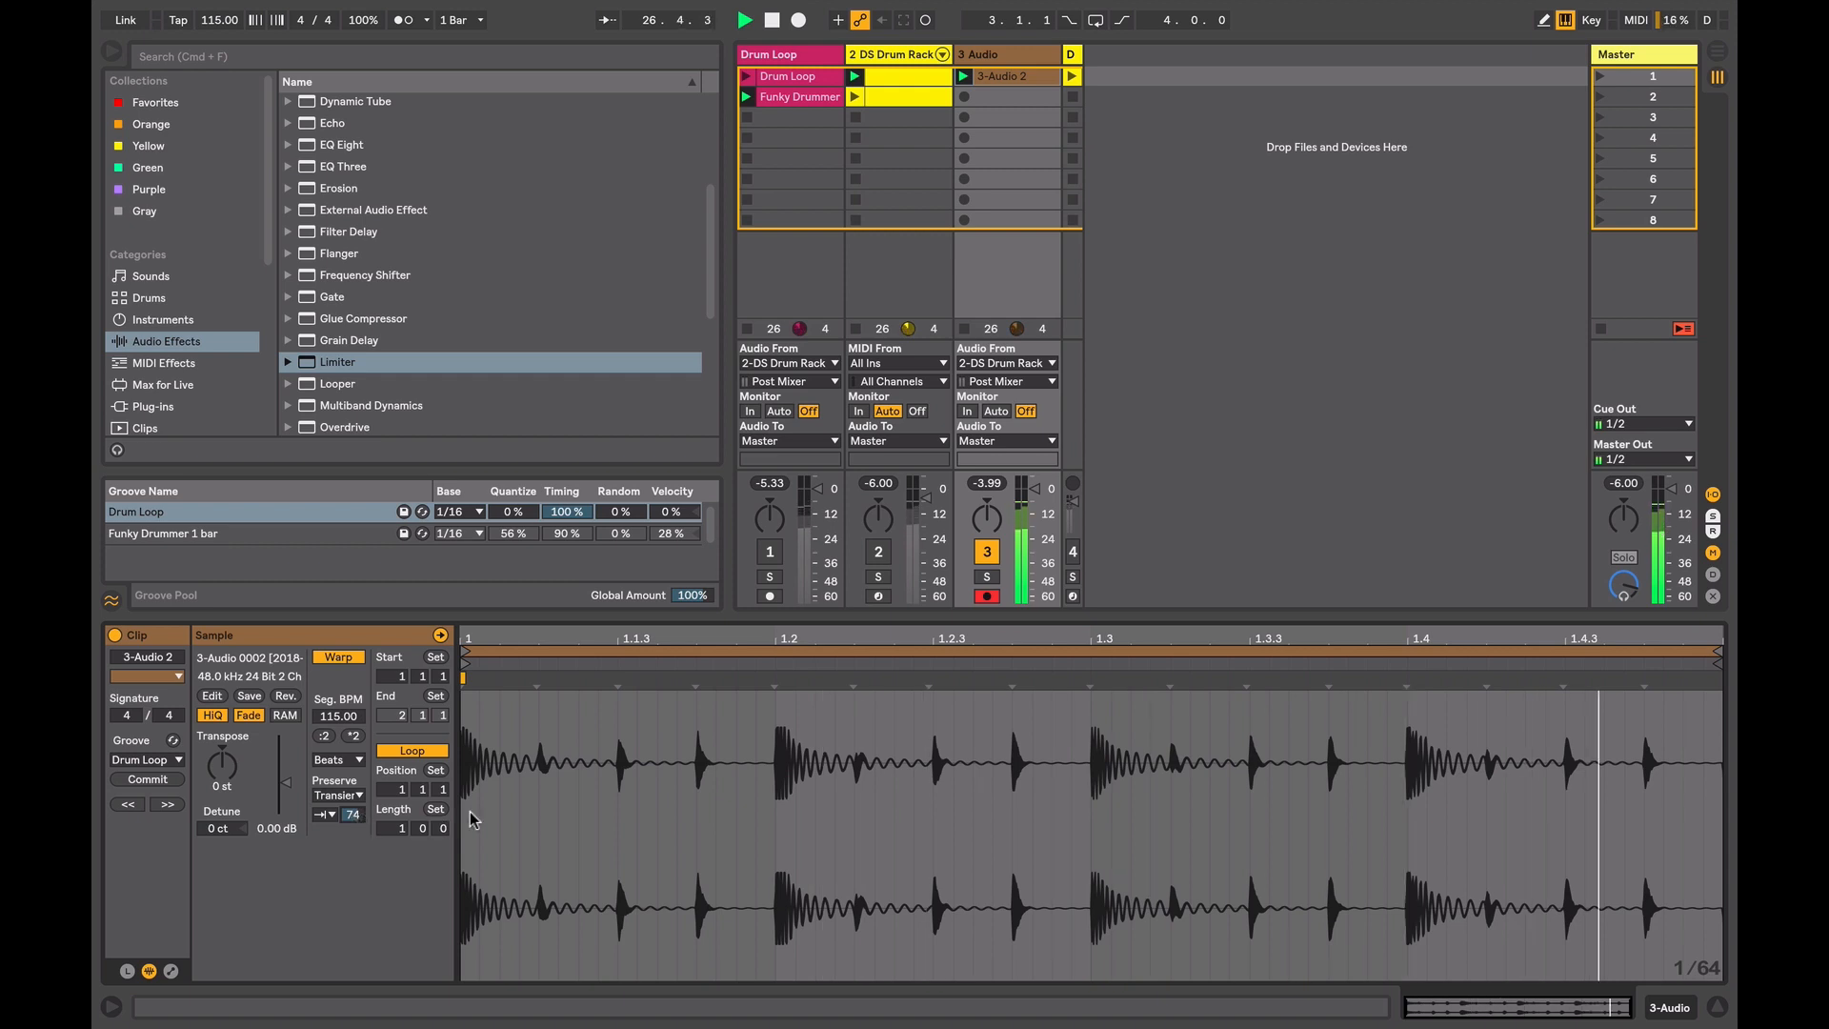
{"action": "key", "text": "space"}
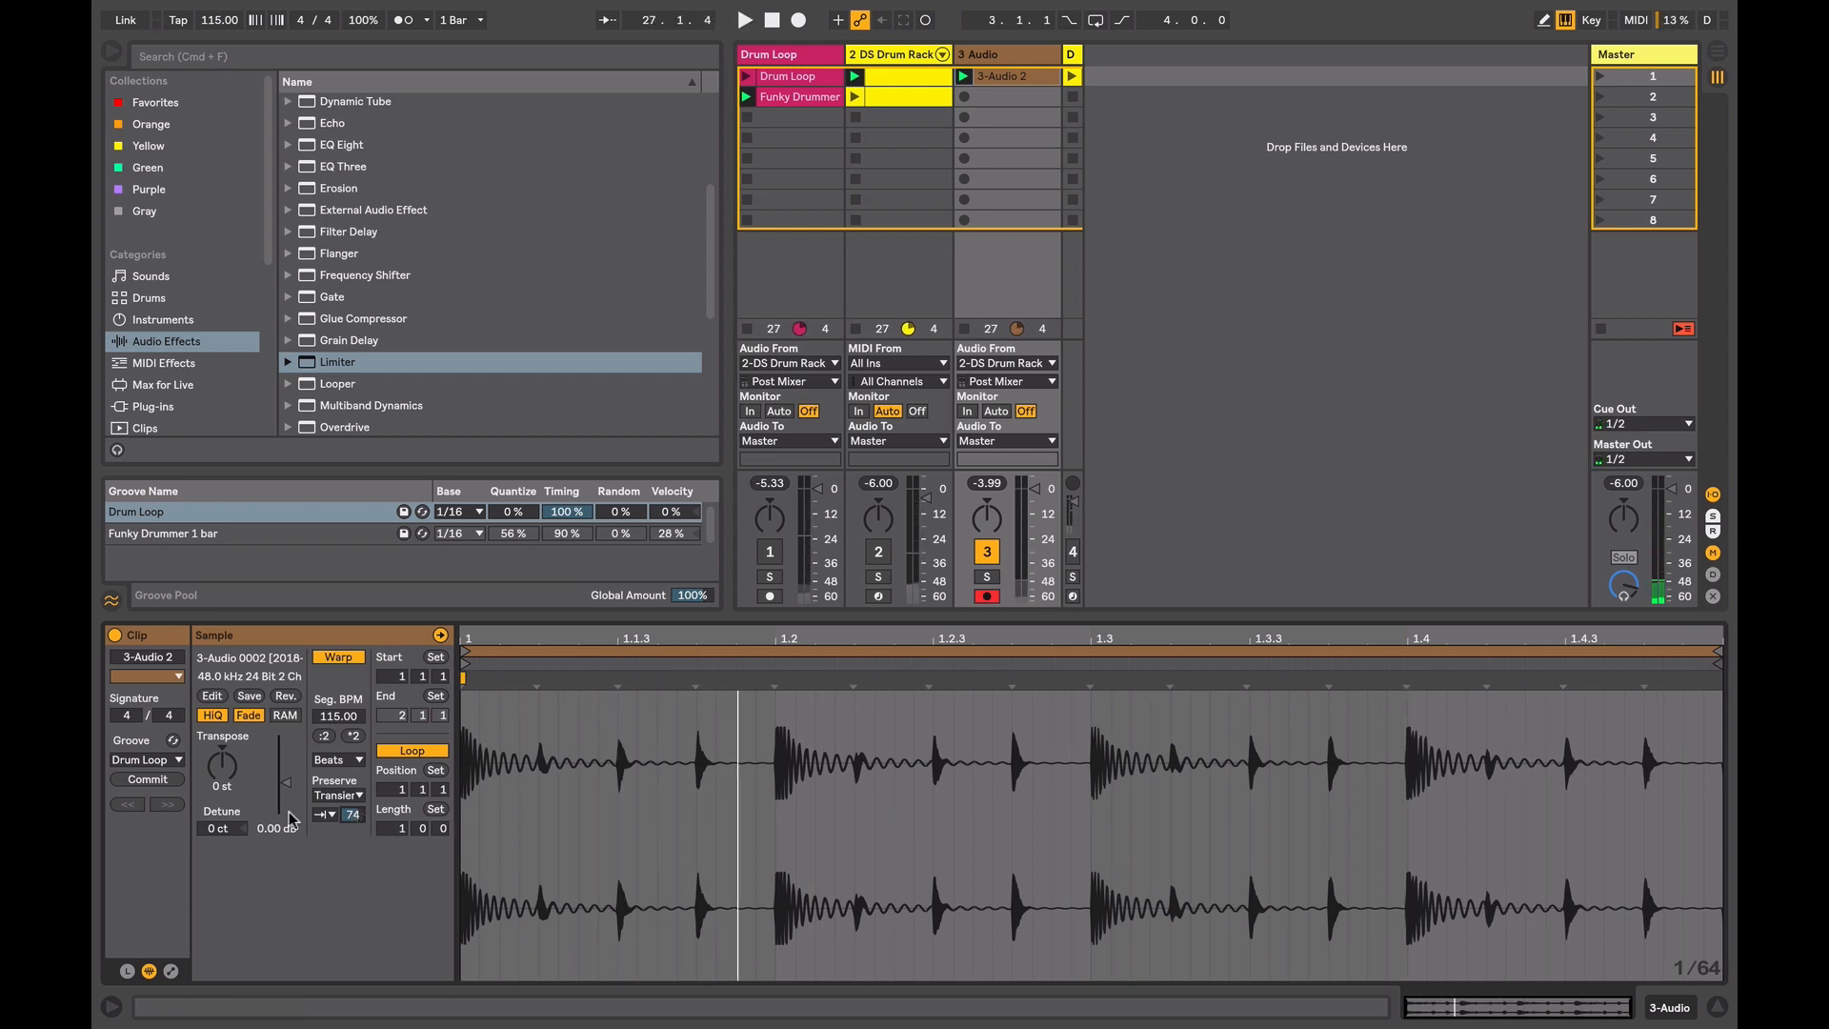
- Commit the groove to the 3-Audio 2 clip and check its list of available grooves
{"action": "left_click", "coordinate": [147, 780]}
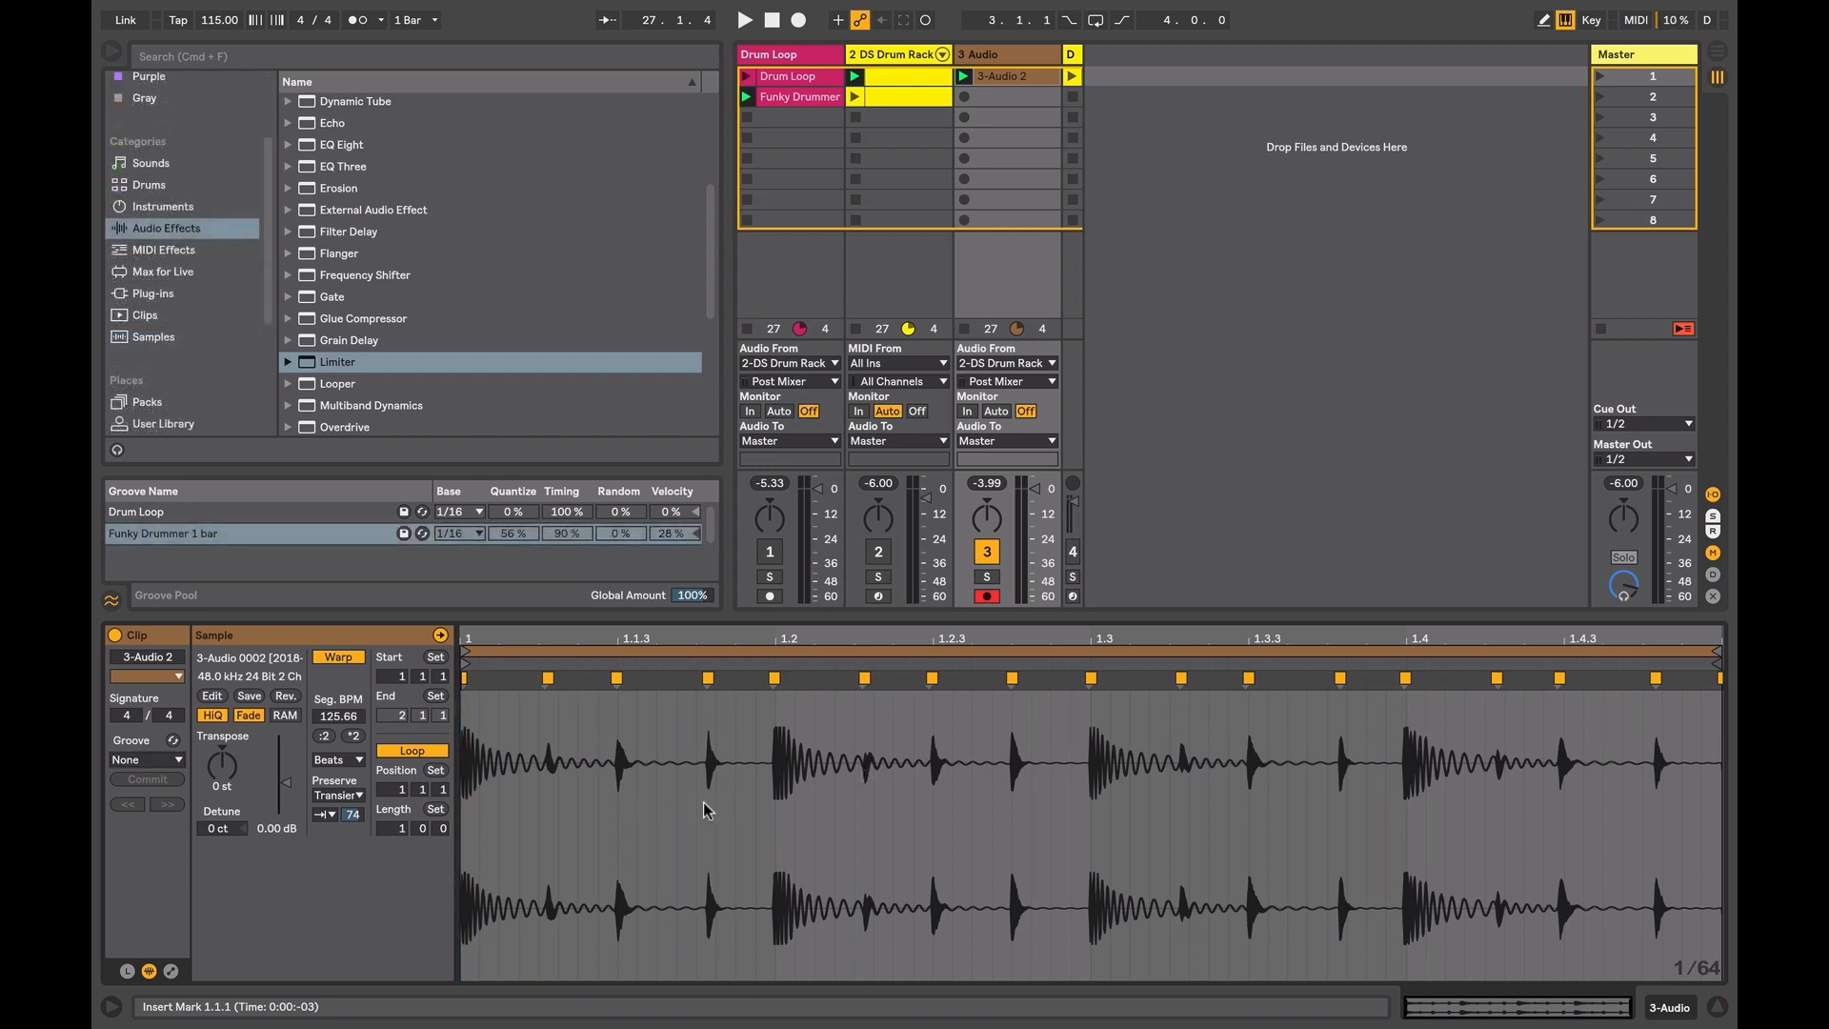
{"action": "left_click", "coordinate": [129, 762]}
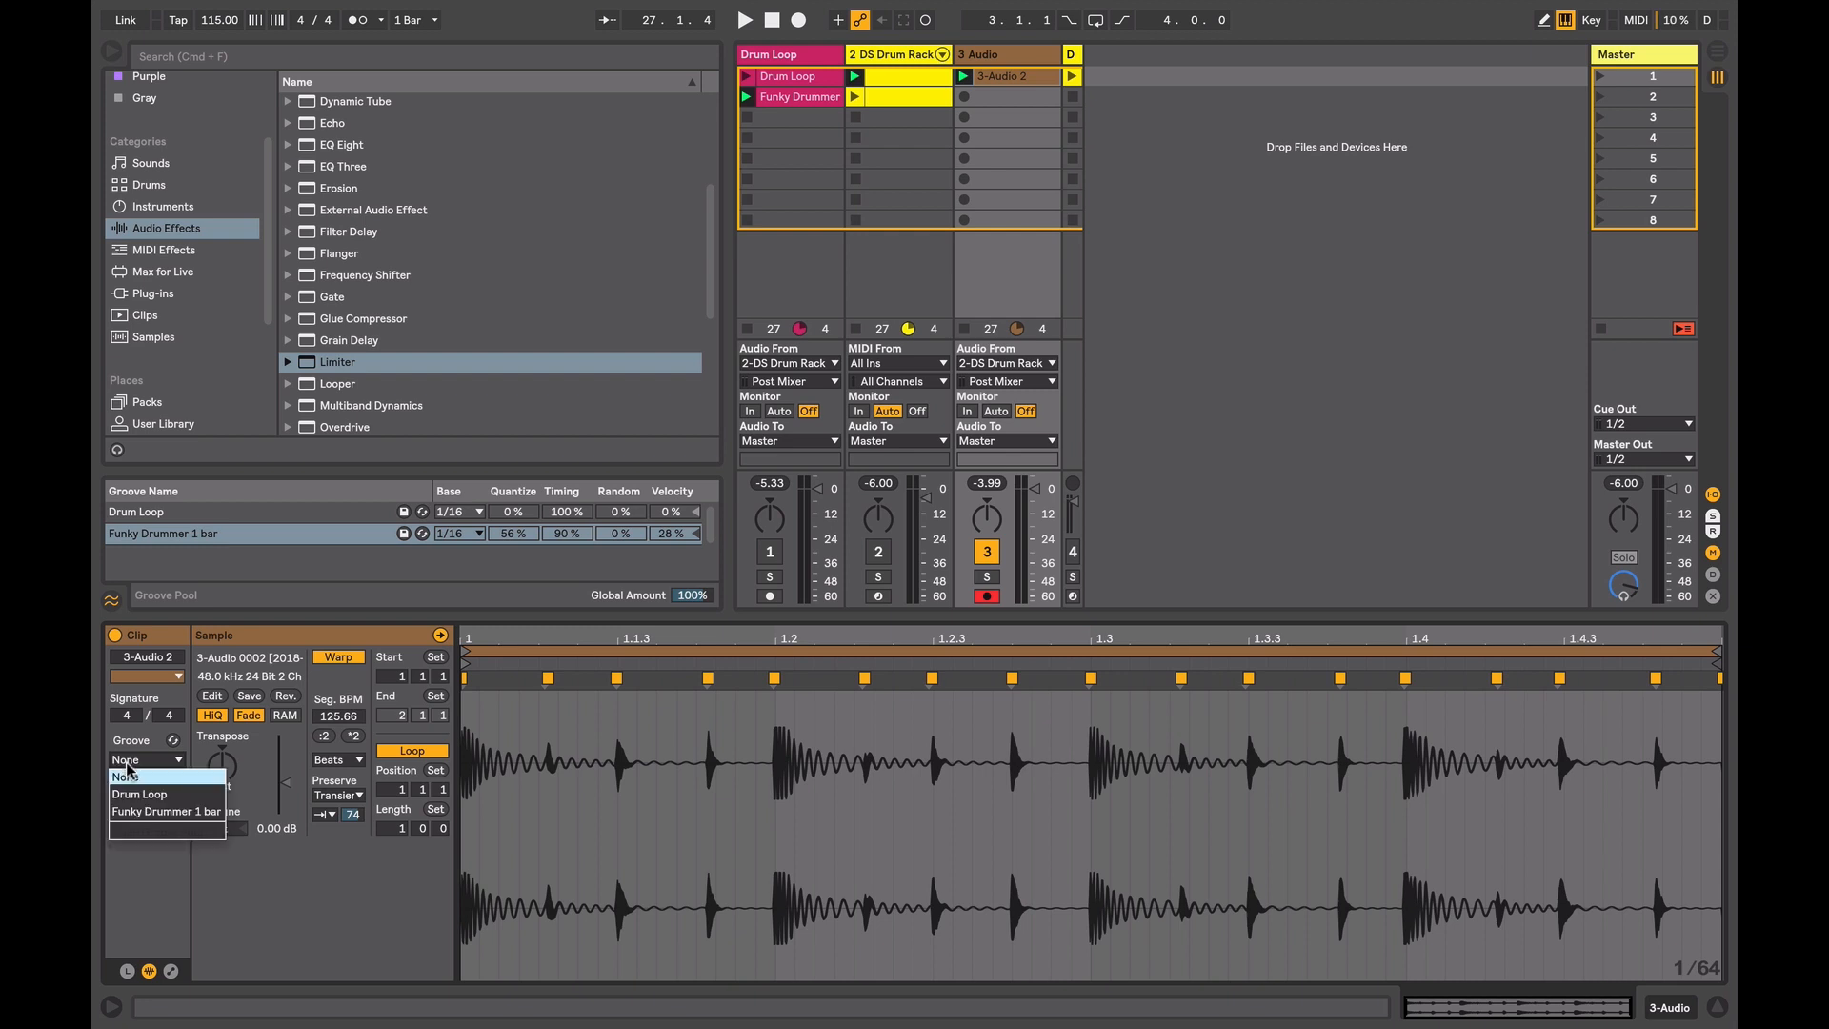
{"action": "left_click", "coordinate": [133, 739]}
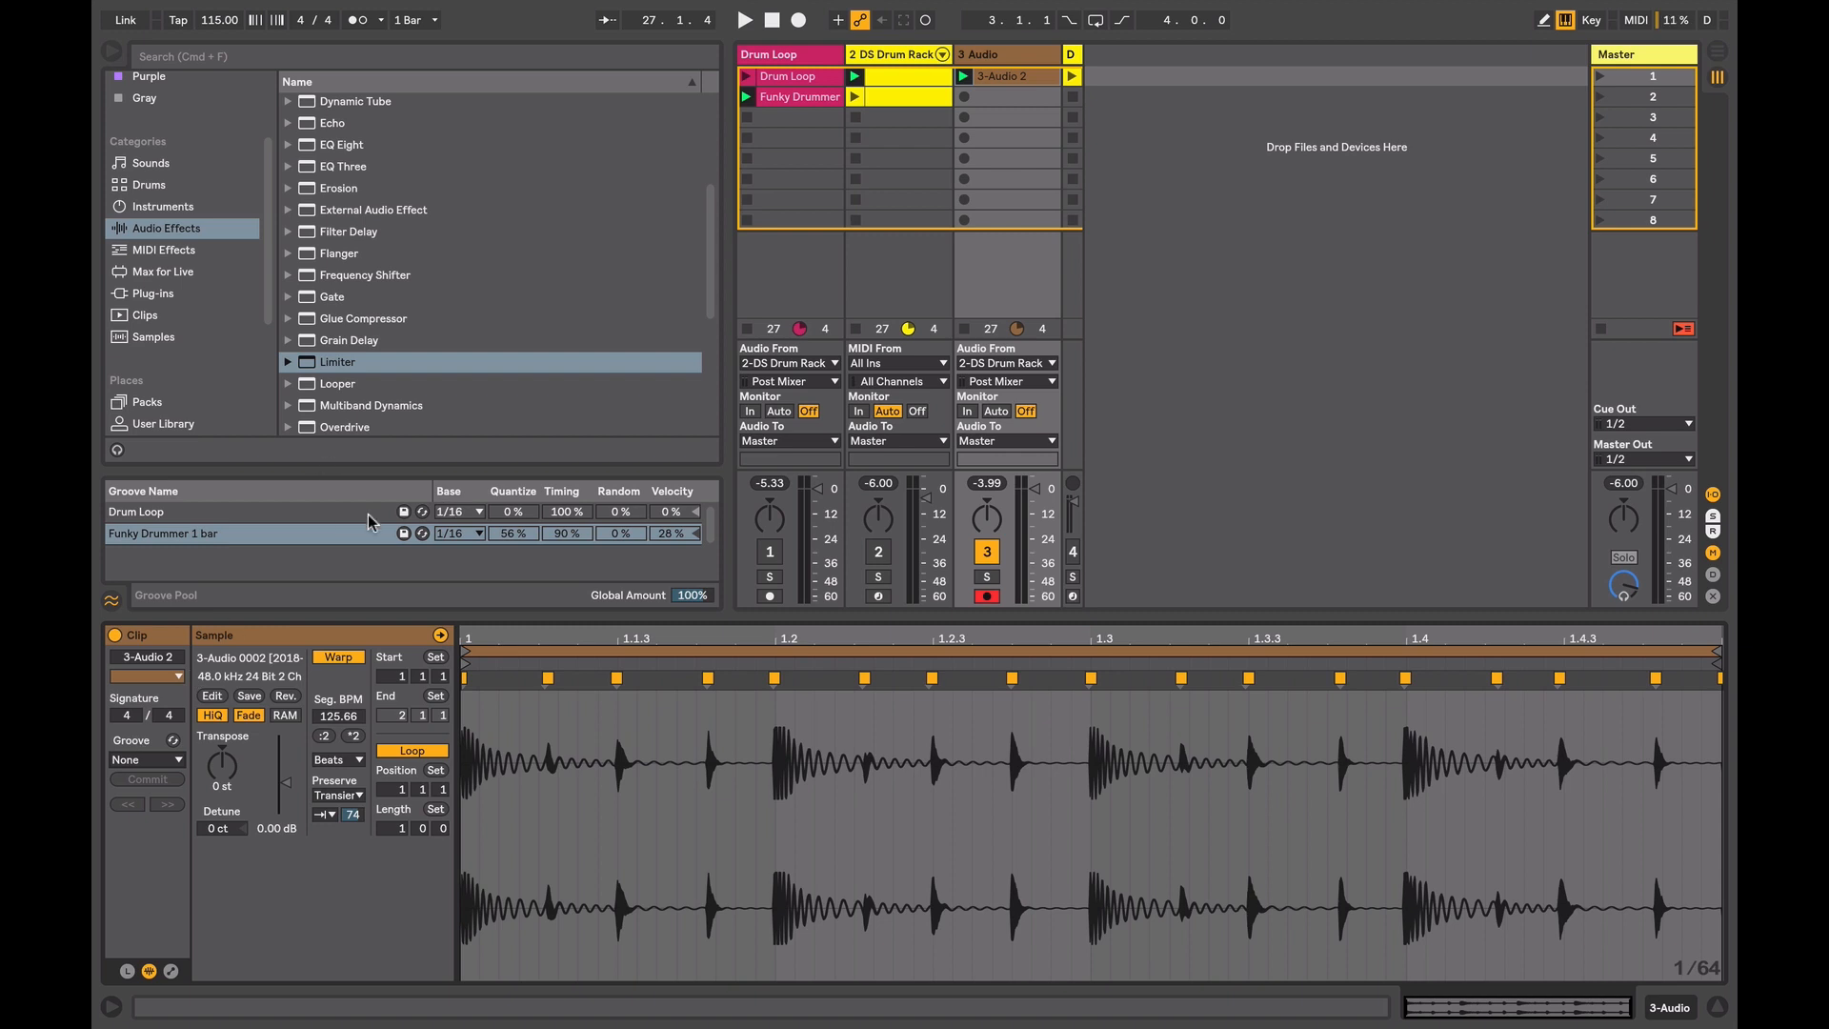
- Save both grooves from the Groove Pool to the User Library as Drum Loop.agr and Funky Drummer 1 bar.agr
{"action": "left_click", "coordinate": [404, 515]}
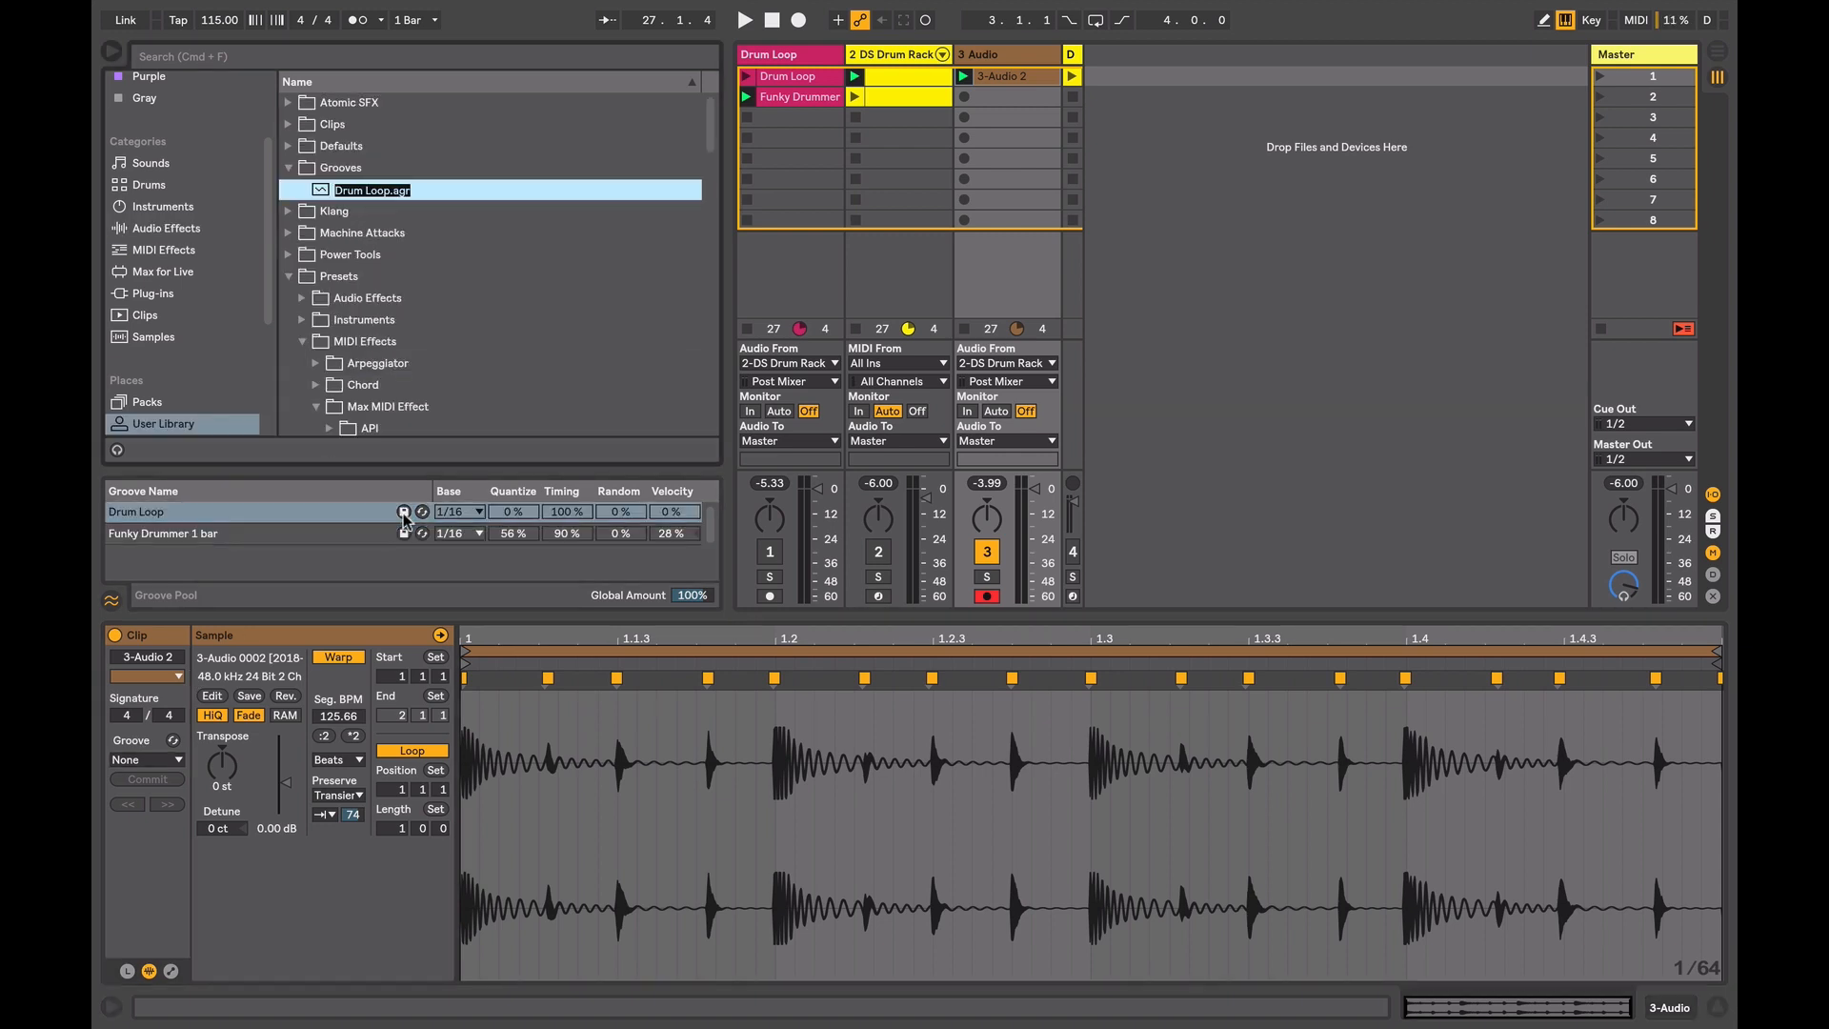
{"action": "key", "text": "Return"}
{"action": "left_click", "coordinate": [404, 533]}
{"action": "key", "text": "Return"}
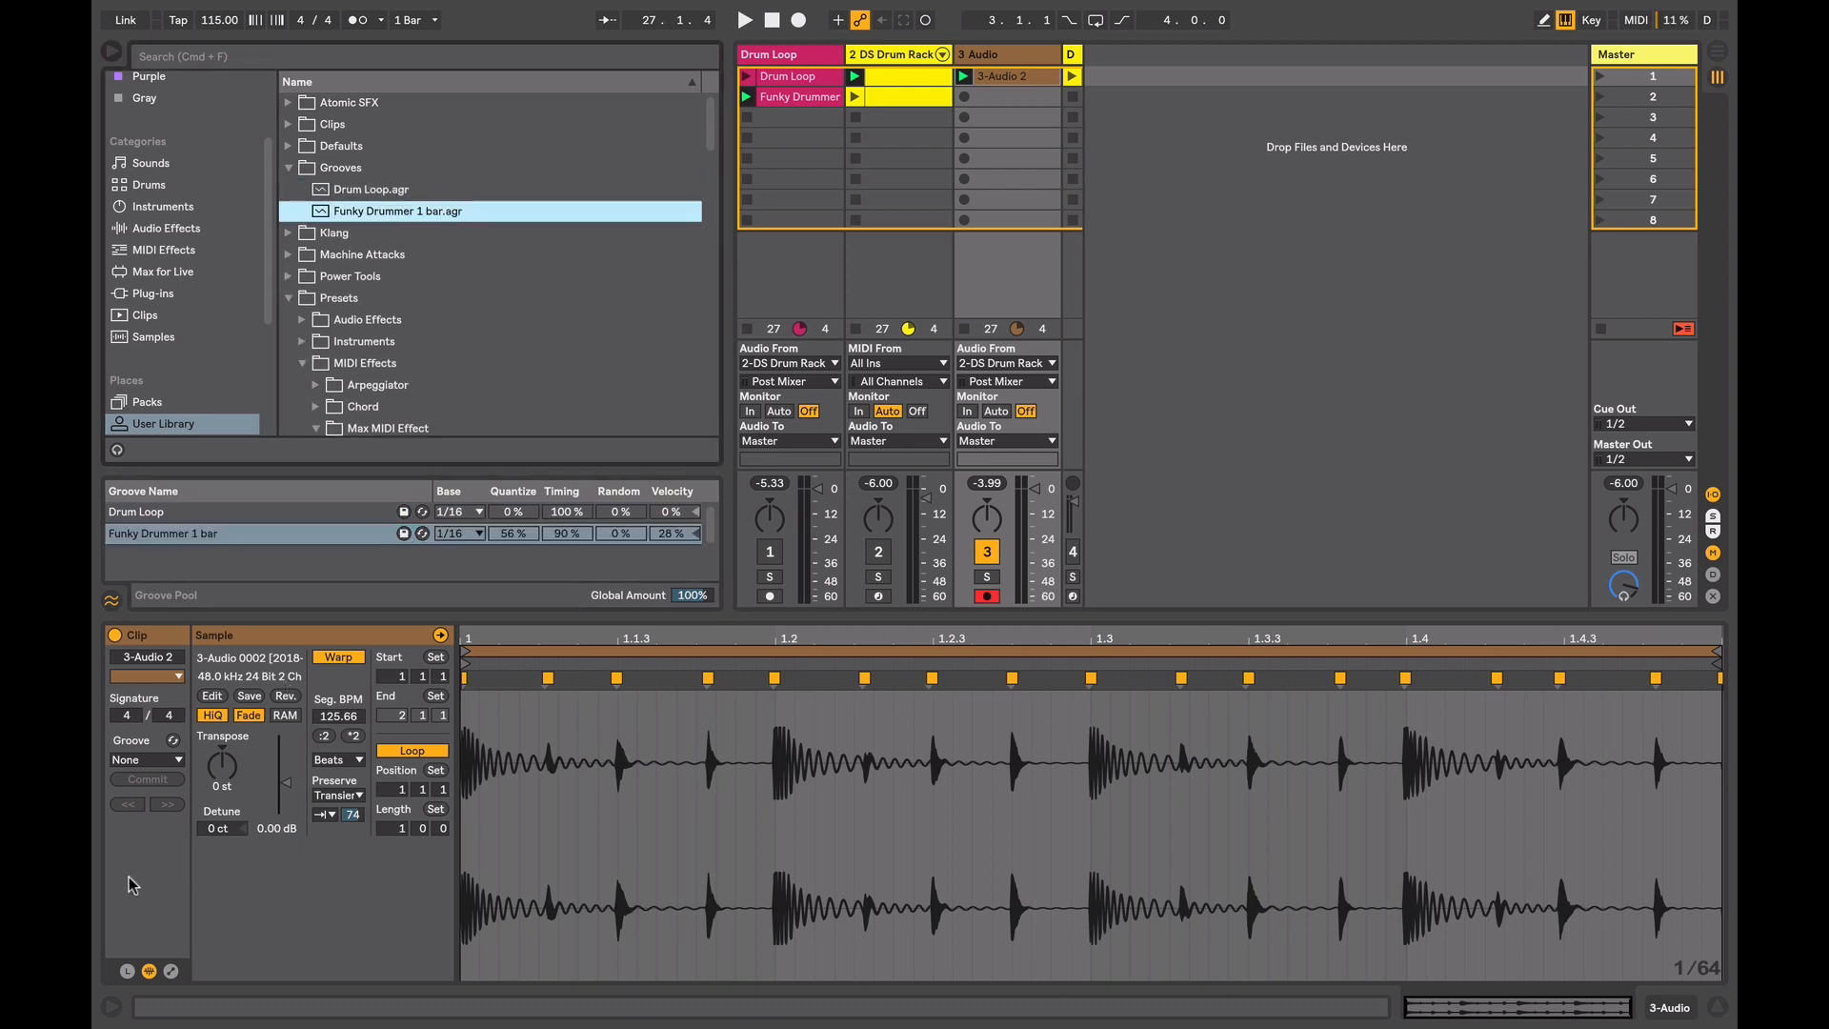
- Hot-swap the 3-Audio 2 clip's groove to browse the Swing and Groove library
{"action": "left_click", "coordinate": [174, 741]}
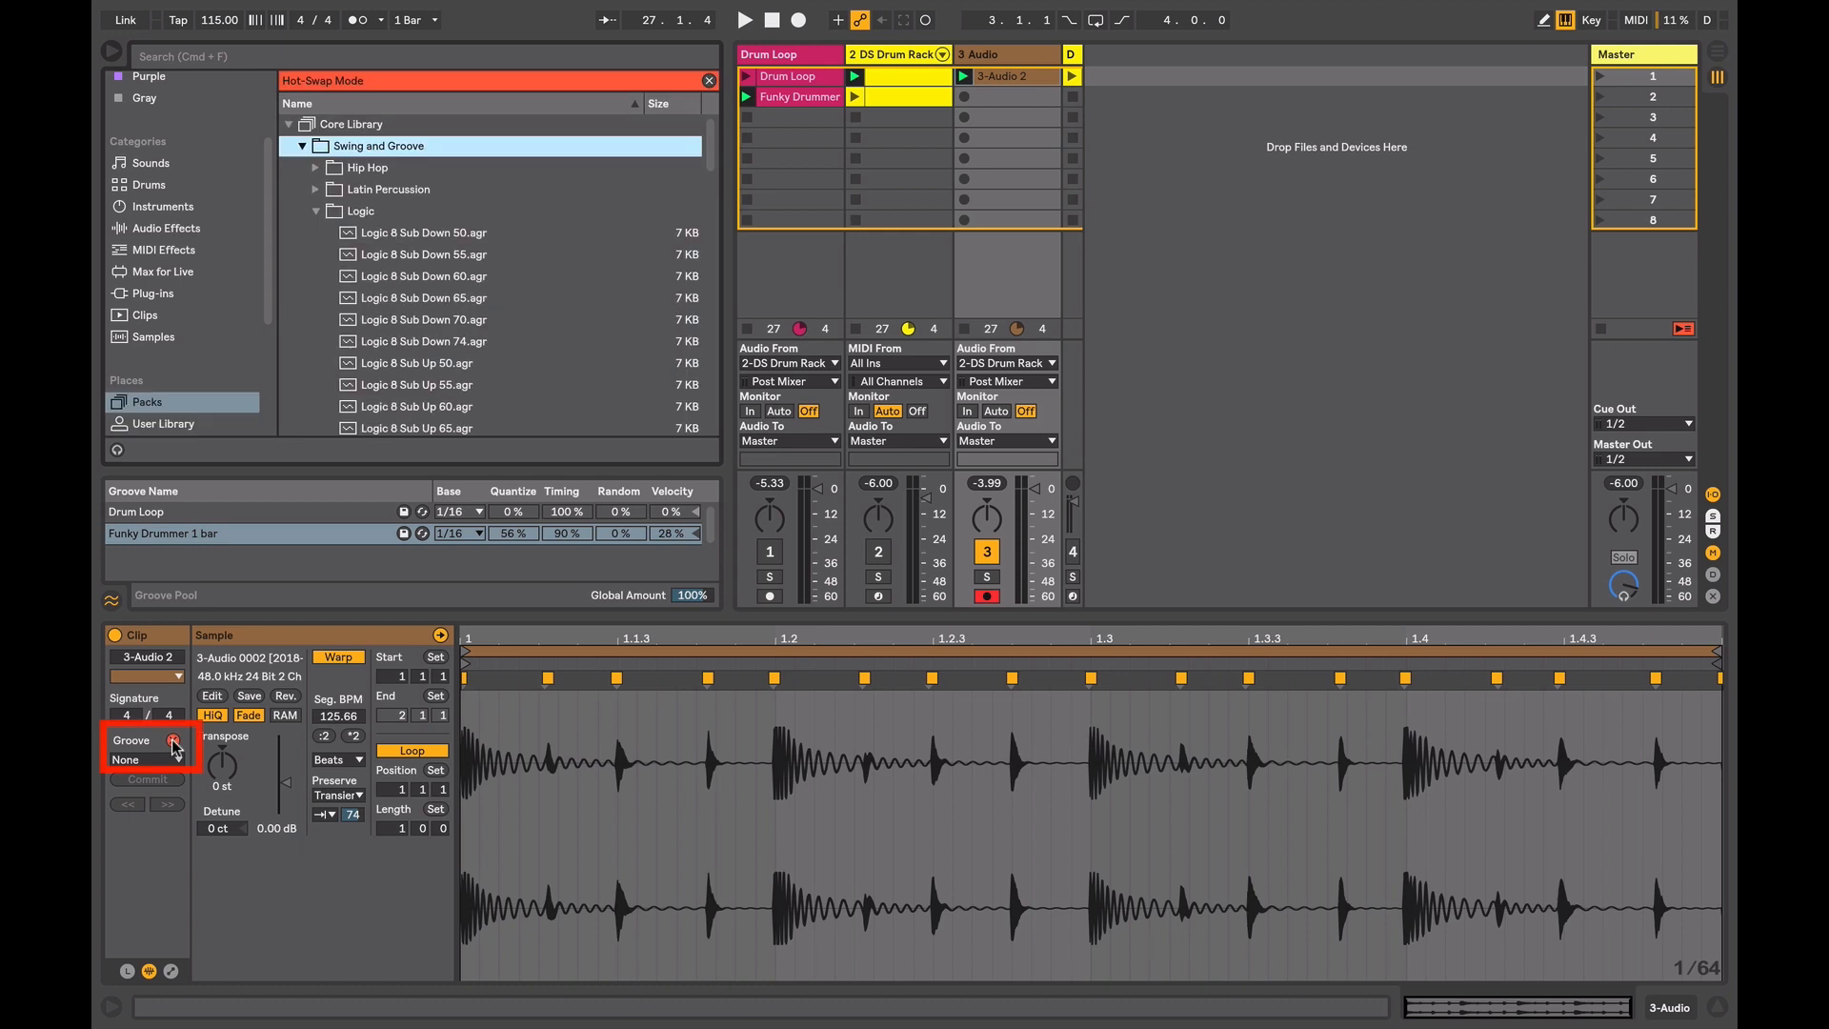